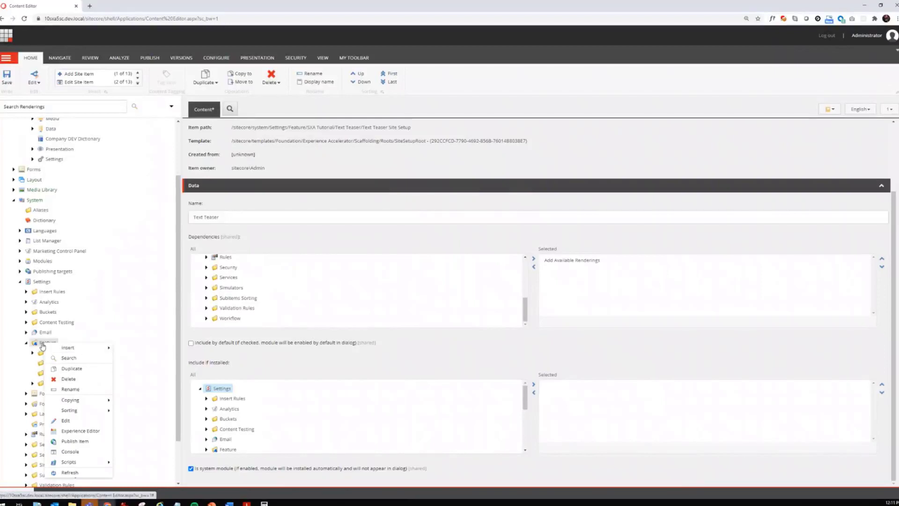
- Start a new module under the Feature settings folder, saving the pending item changes, and name it Basic Components
mouse_move(70, 347)
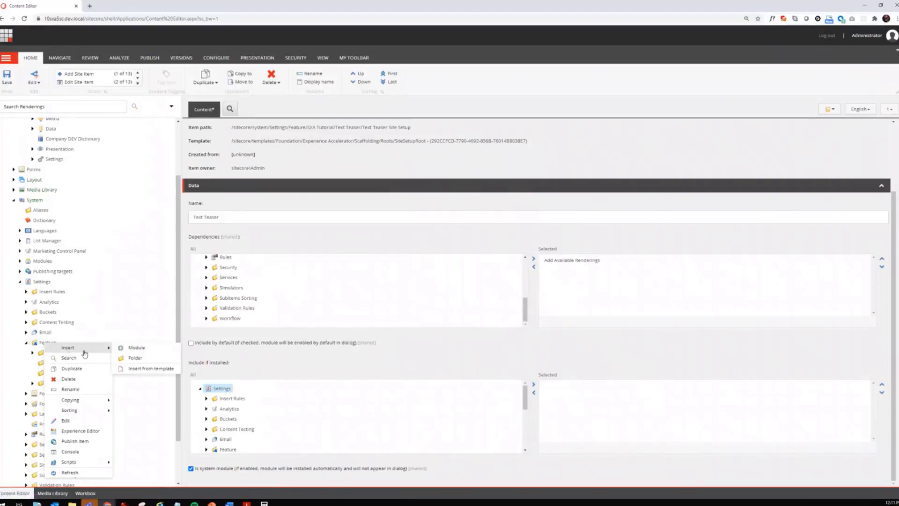
click(131, 349)
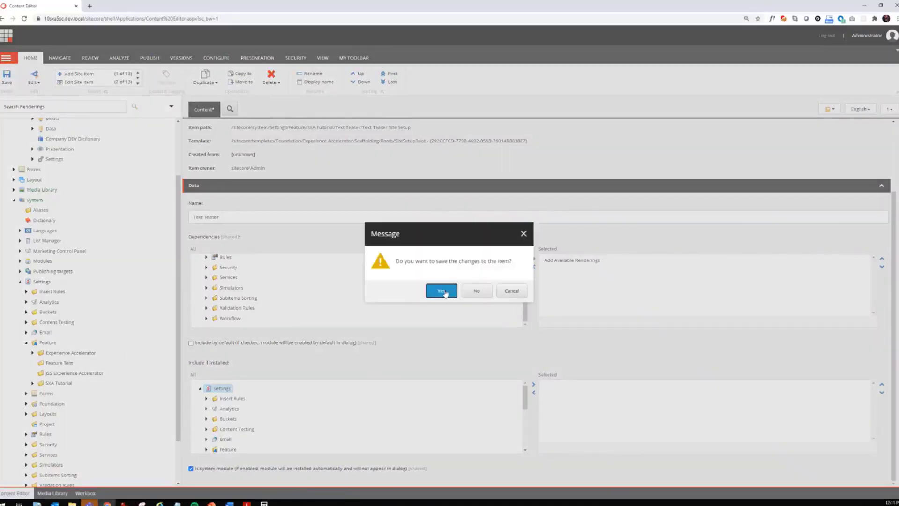
click(445, 292)
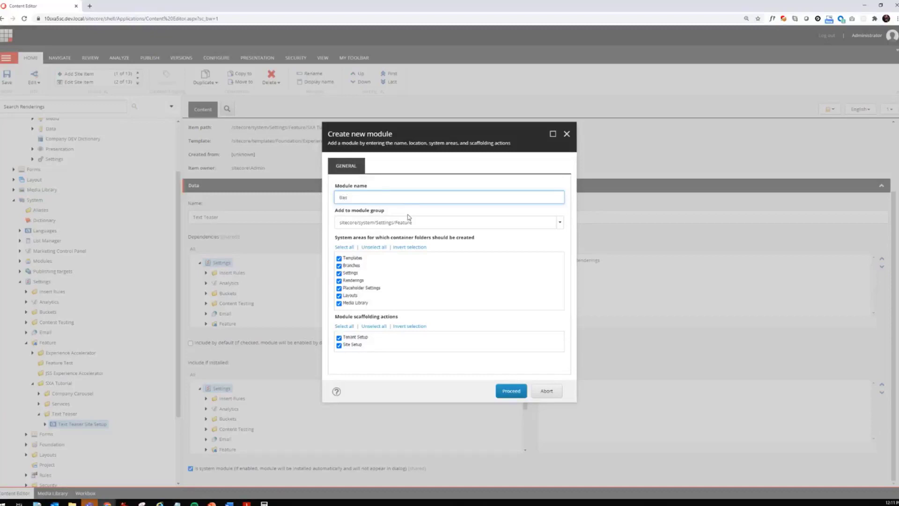
text(nents)
- Set the new module's group to sitecore/system/Settings/Feature/SXA Tutorial
click(560, 223)
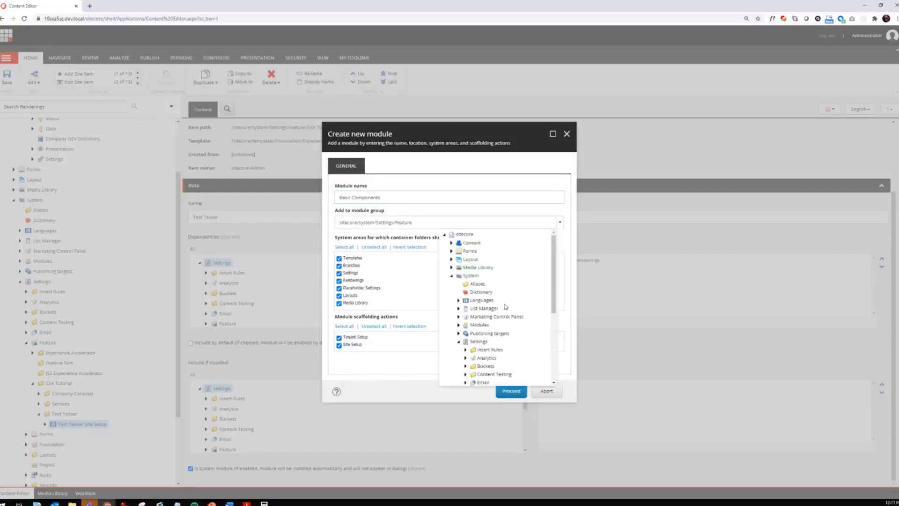
scroll(504, 305, down, 2)
scroll(506, 306, down, 2)
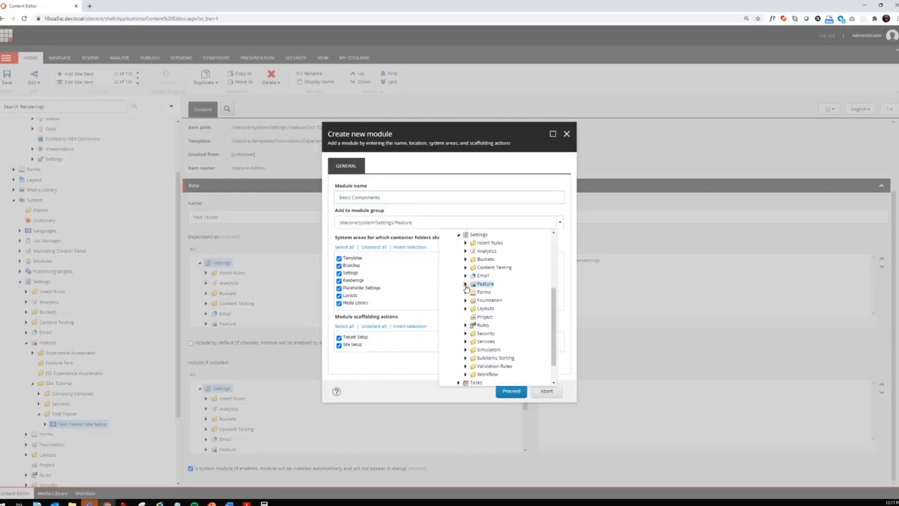
click(465, 284)
click(490, 316)
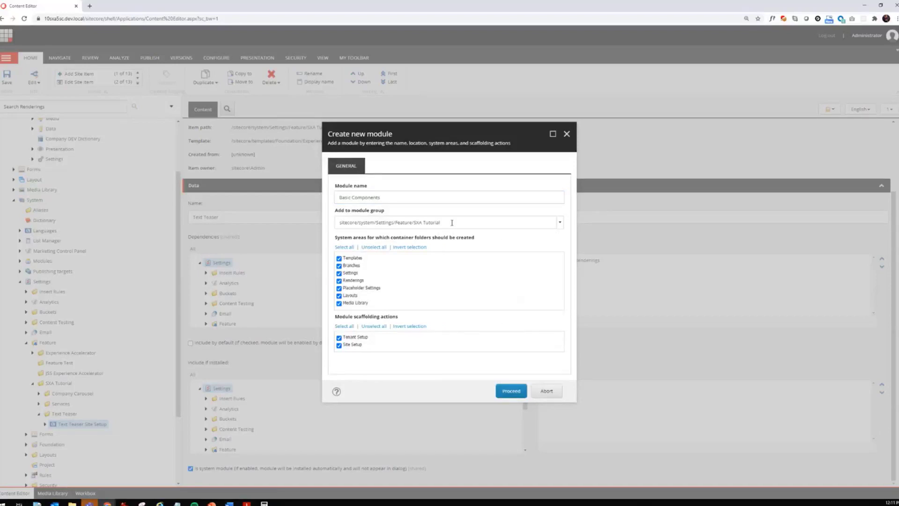
- Exclude the Tenant Setup scaffolding action, keep Site Setup, and create the Basic Components module
drag(402, 201, 337, 197)
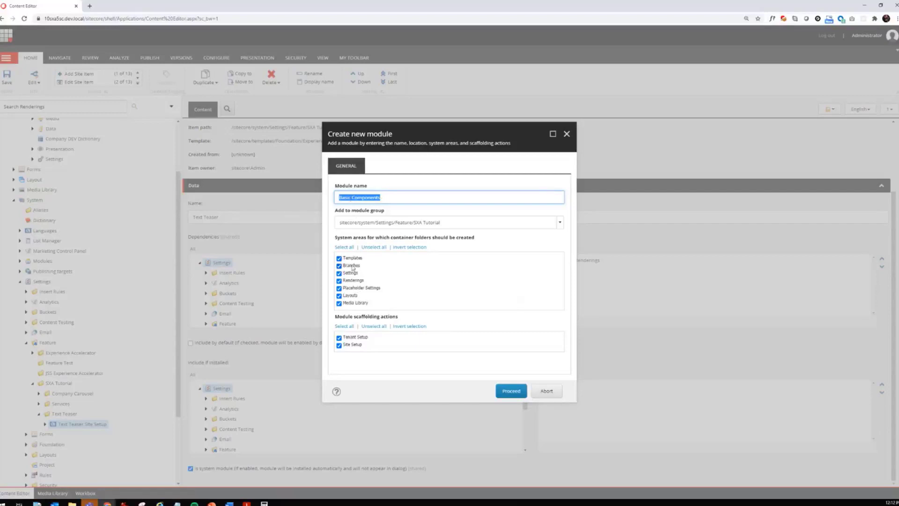
click(353, 339)
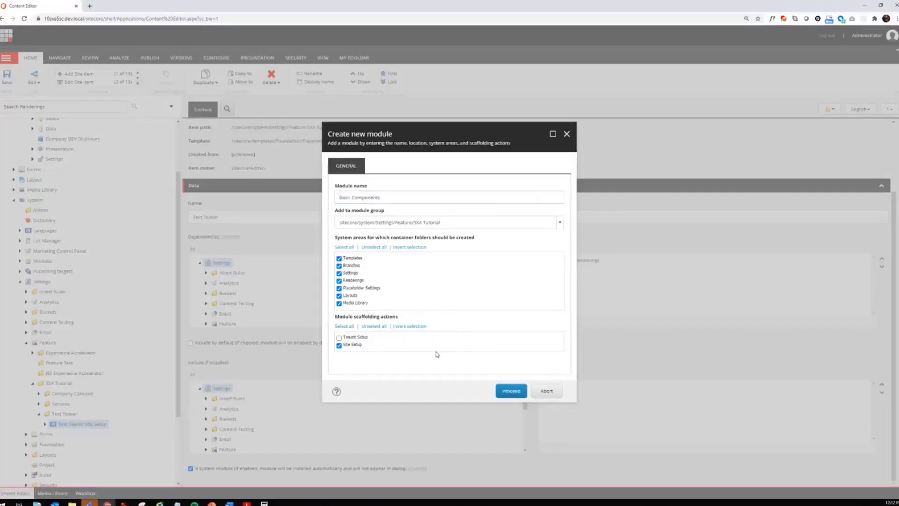
click(520, 393)
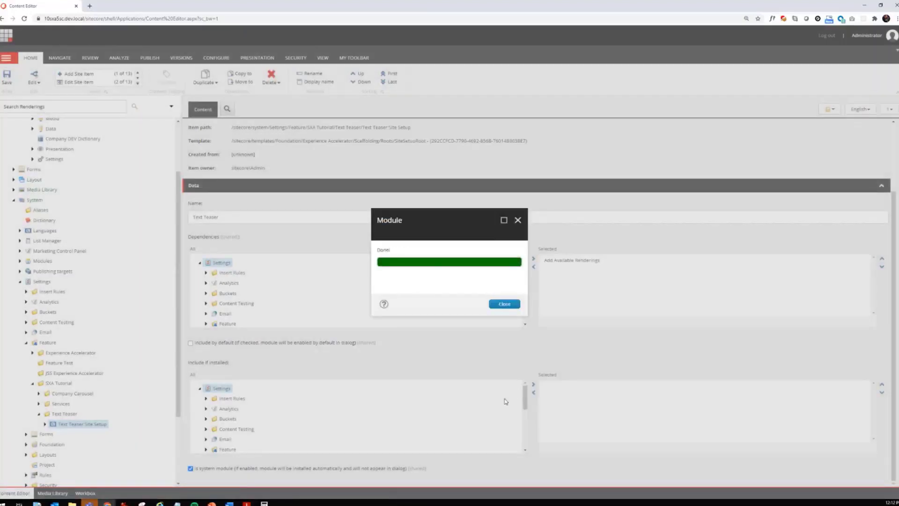
click(505, 304)
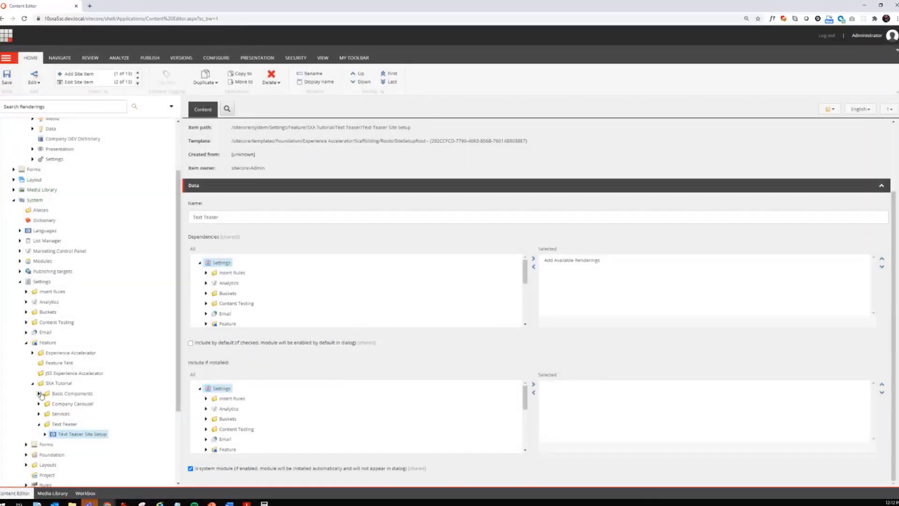
- Open the Basic Components Site Setup item under SXA Tutorial and review its data fields and dependencies
click(39, 393)
click(70, 404)
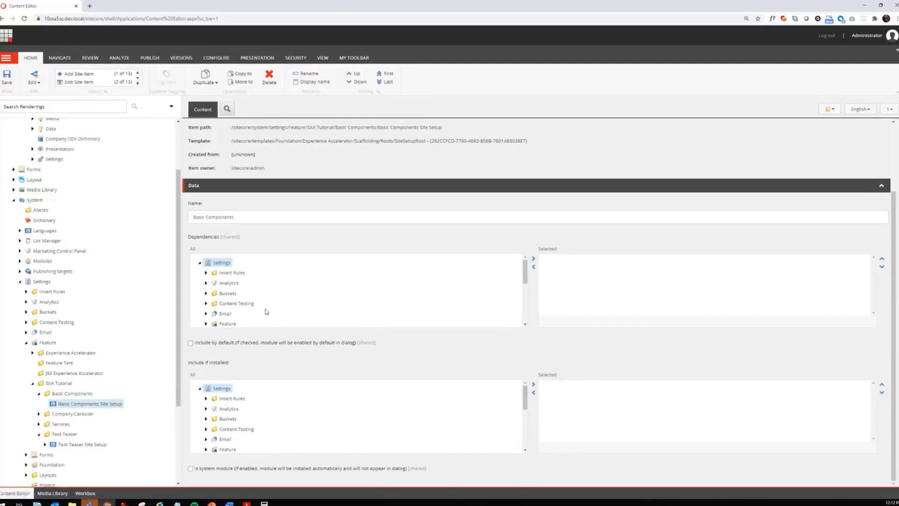
scroll(315, 339, up, 1)
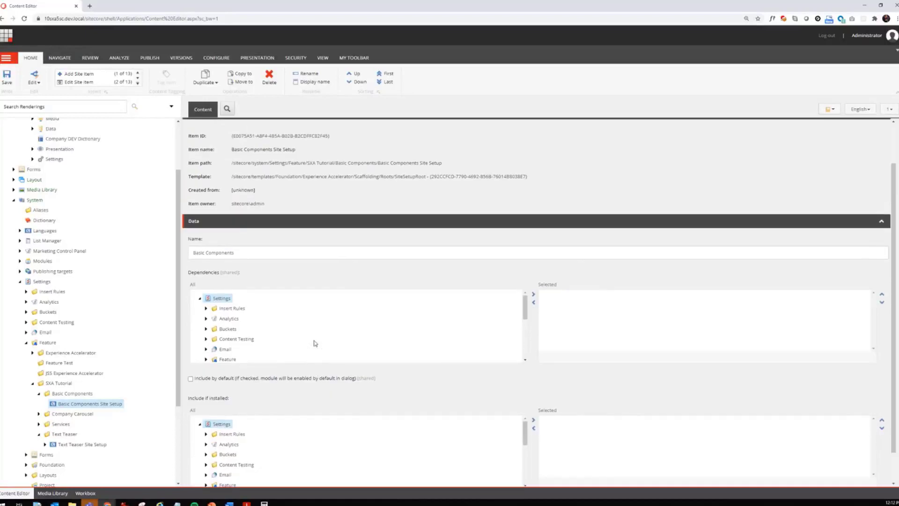
scroll(315, 353, down, 3)
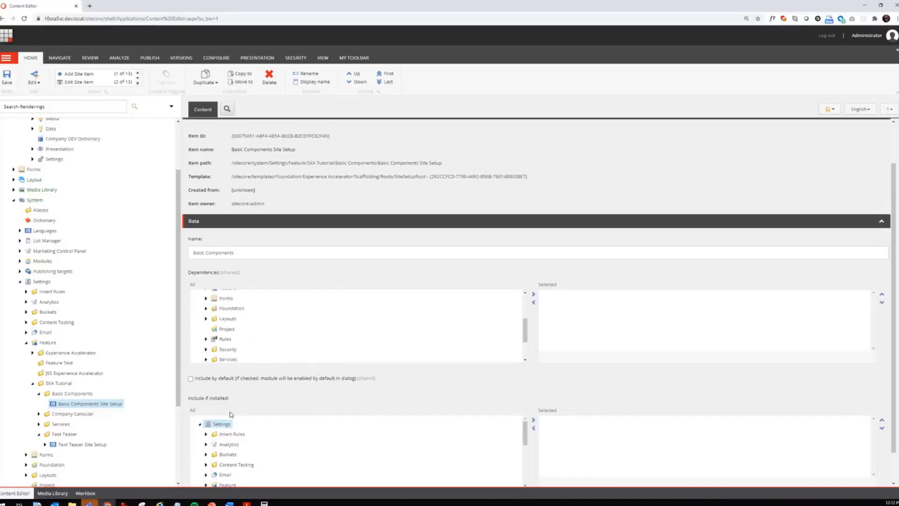
- Collapse the system settings branch and expand Layout/Renderings/Feature/Experience Accelerator/Page Content in the content tree
click(33, 384)
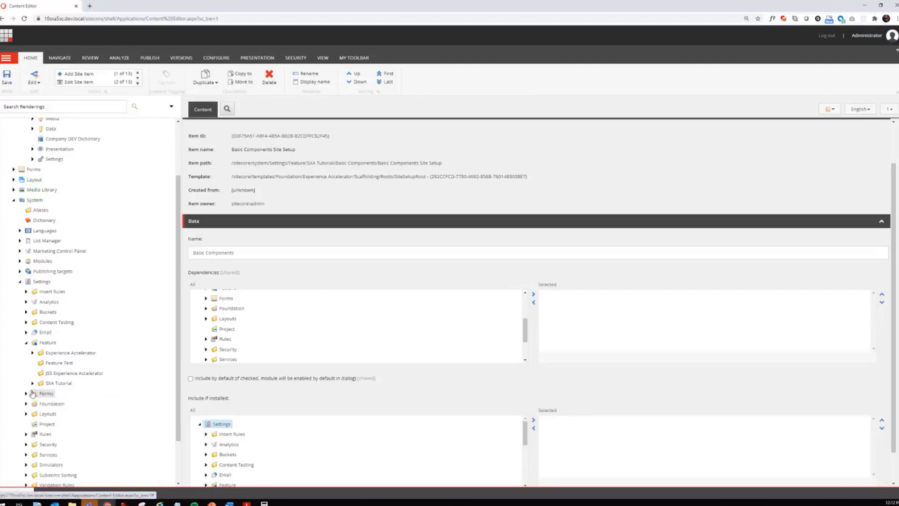
click(19, 282)
click(13, 251)
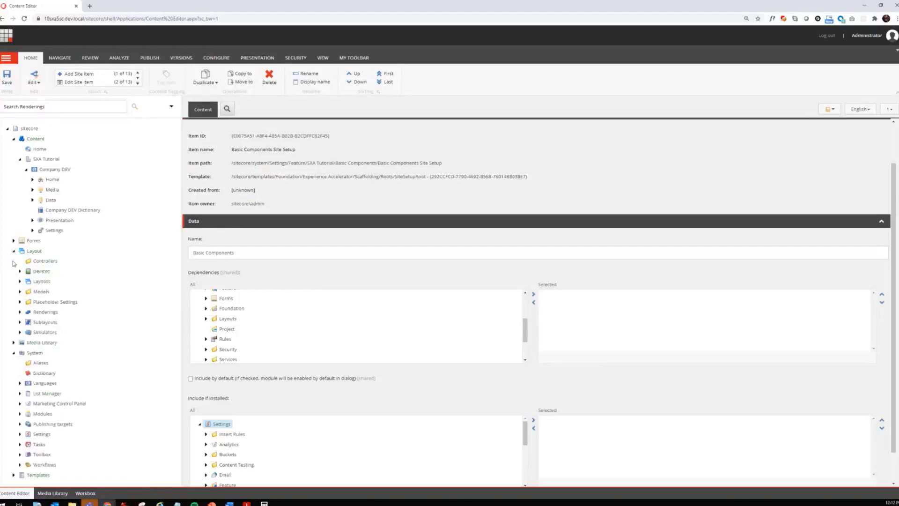
click(19, 312)
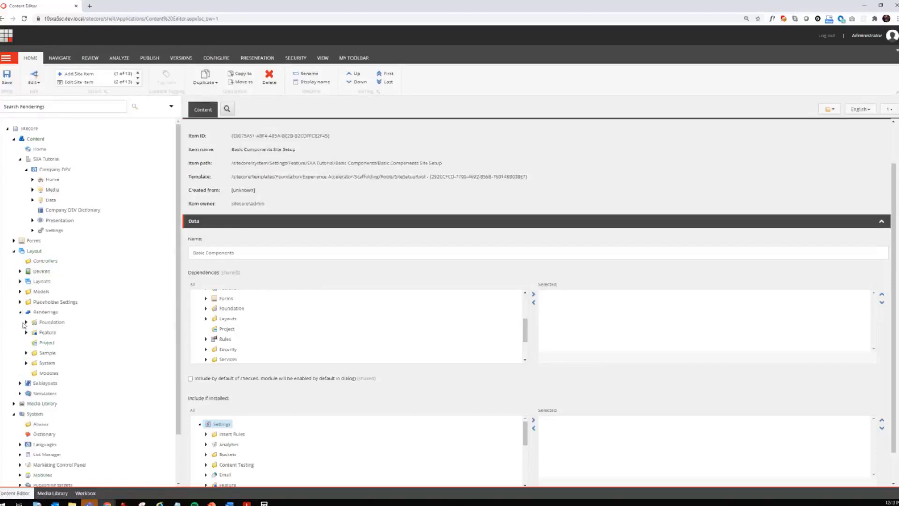
click(27, 332)
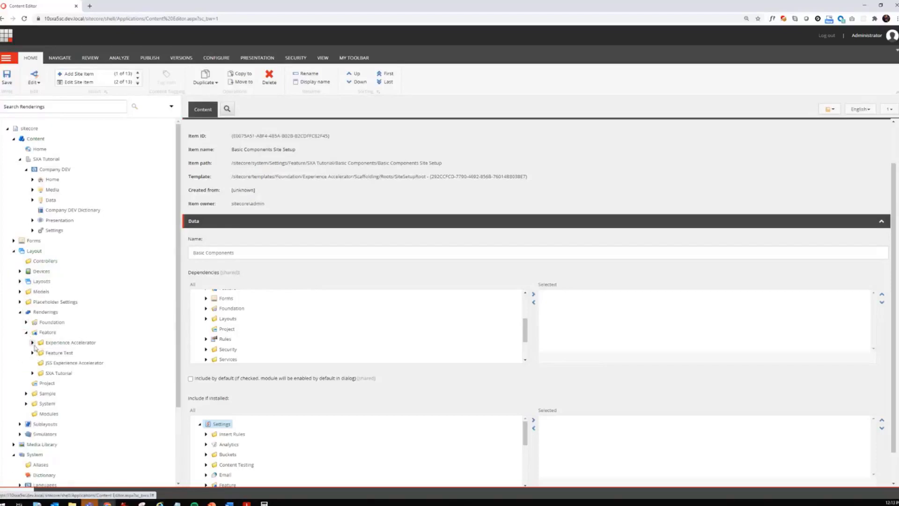
click(33, 345)
scroll(49, 398, down, 2)
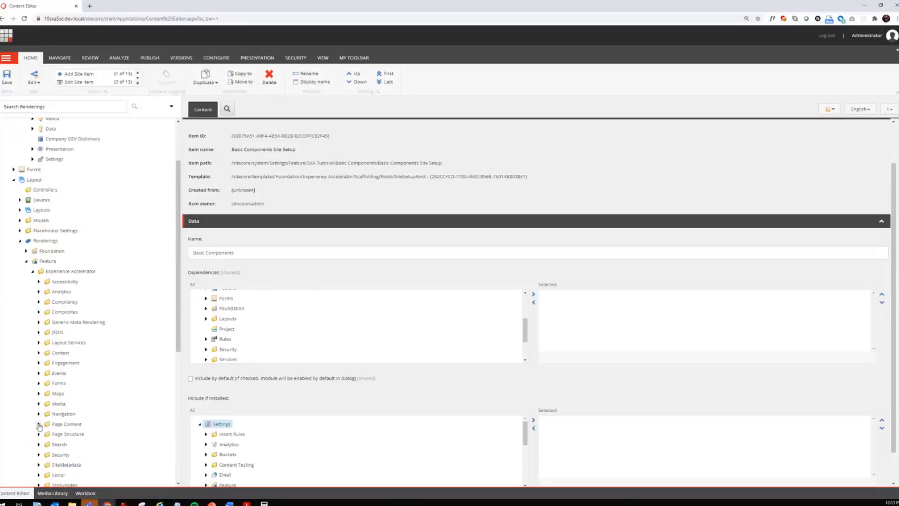
click(39, 424)
scroll(96, 415, down, 2)
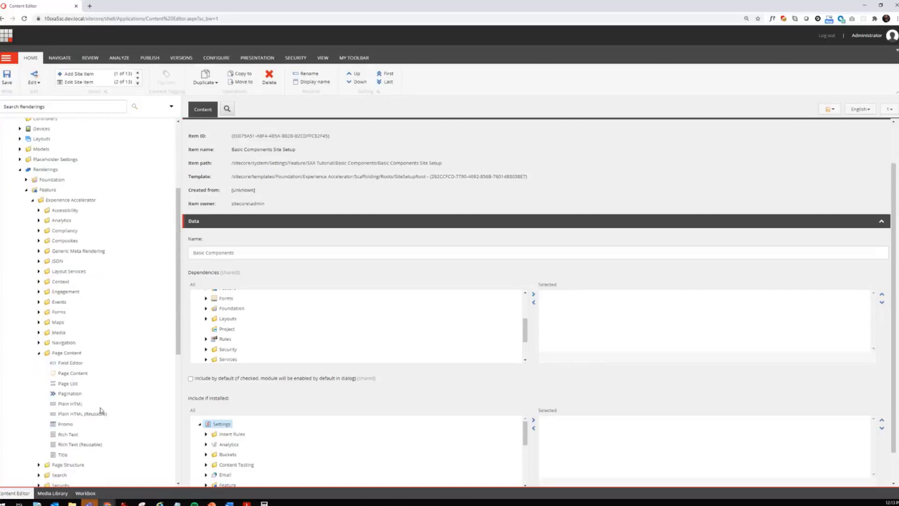
- Start cloning the Promo rendering, naming the clone Clients Teaser with the CSS class clients-teaser
click(67, 424)
right_click(70, 427)
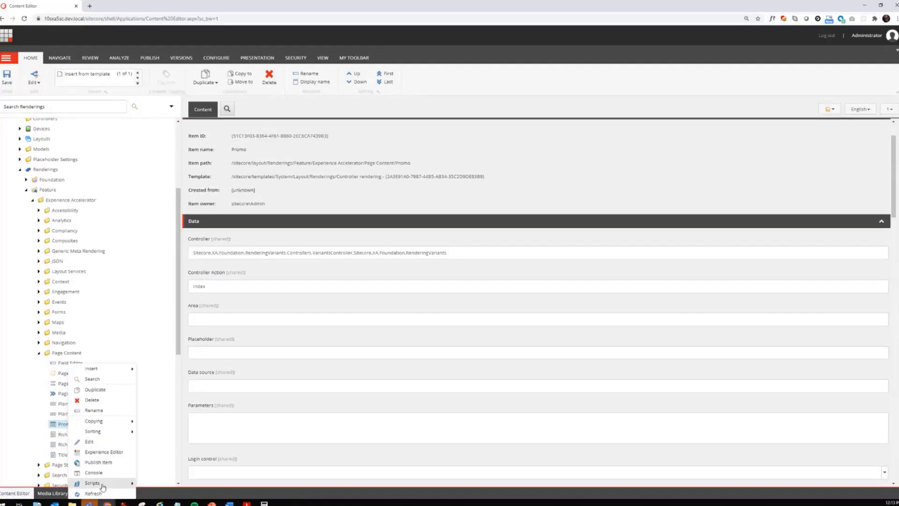
mouse_move(105, 484)
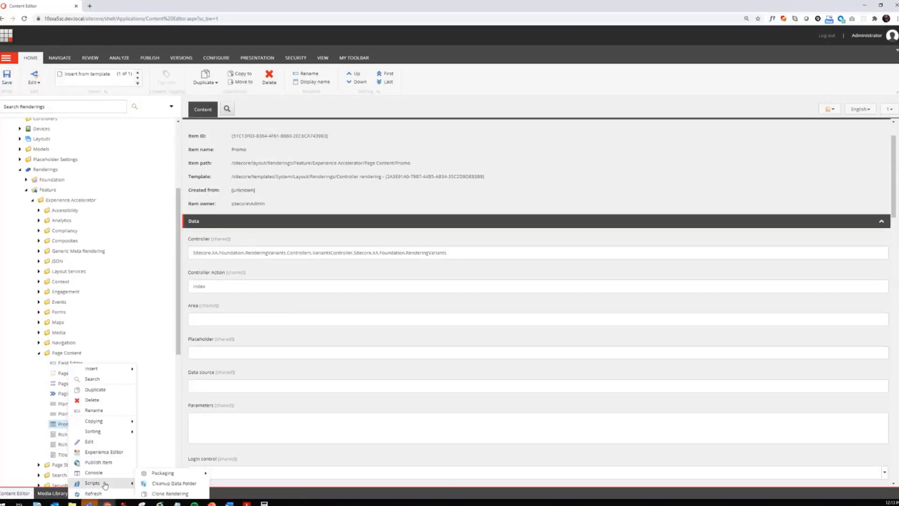
click(164, 493)
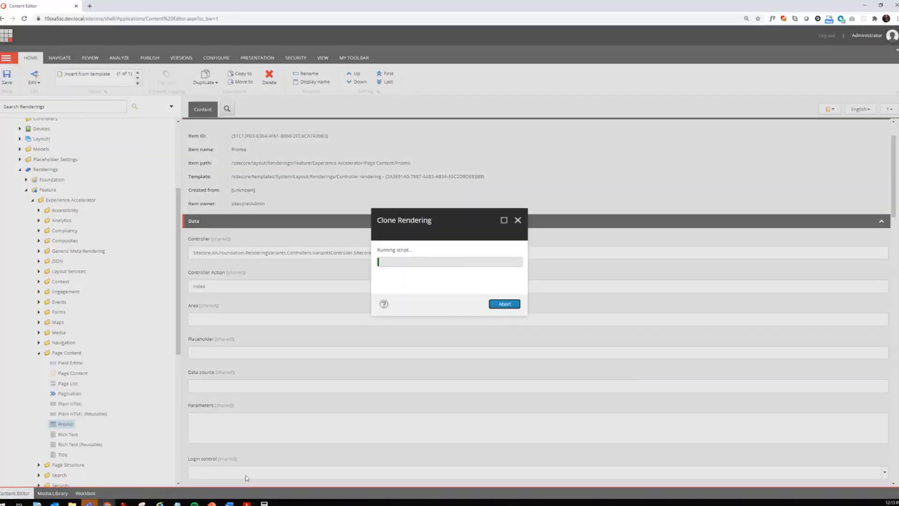
drag(393, 207, 285, 204)
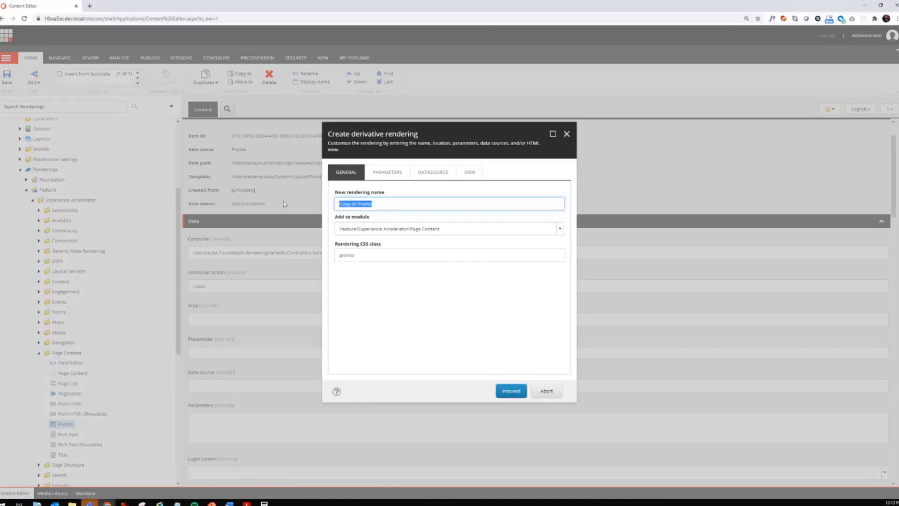
text(Clients Teaser)
drag(356, 255, 328, 258)
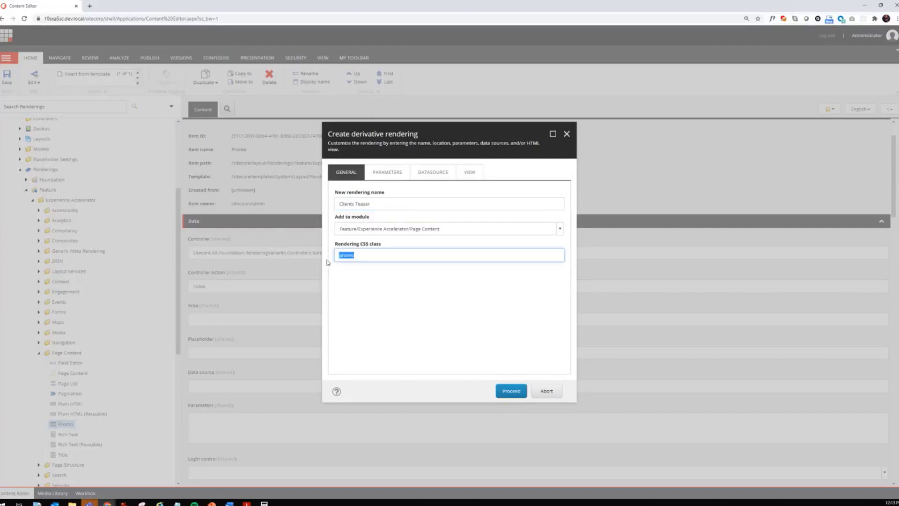
text(clients-teaser)
- Assign the cloned rendering to the Feature/SXA Tutorial/Basic Components module
click(560, 229)
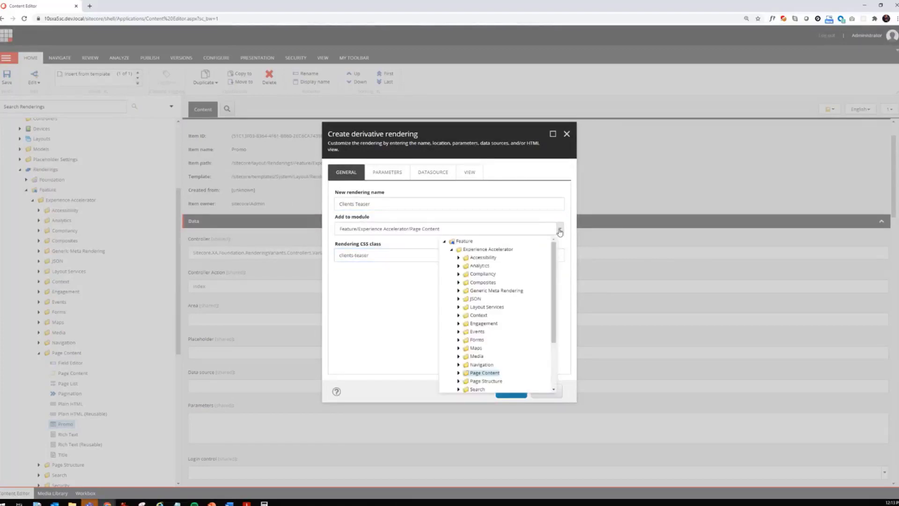
click(452, 252)
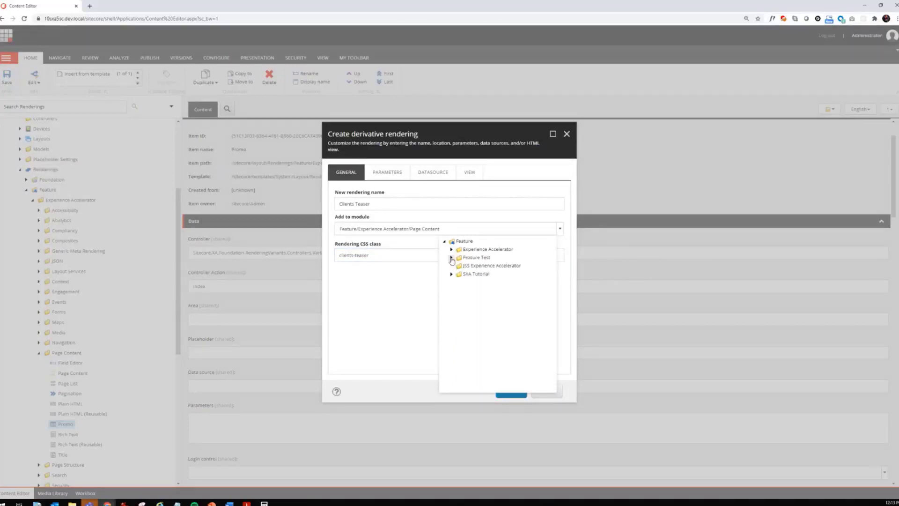
click(452, 258)
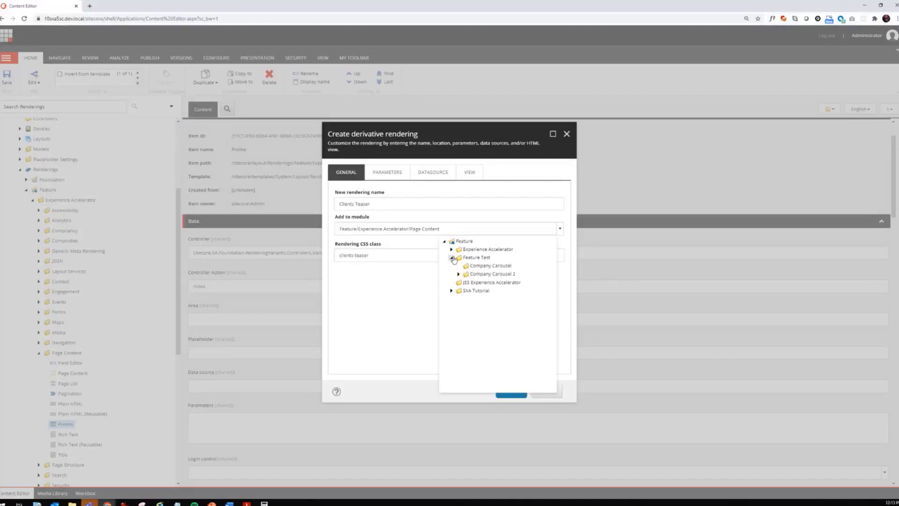
click(452, 258)
click(452, 274)
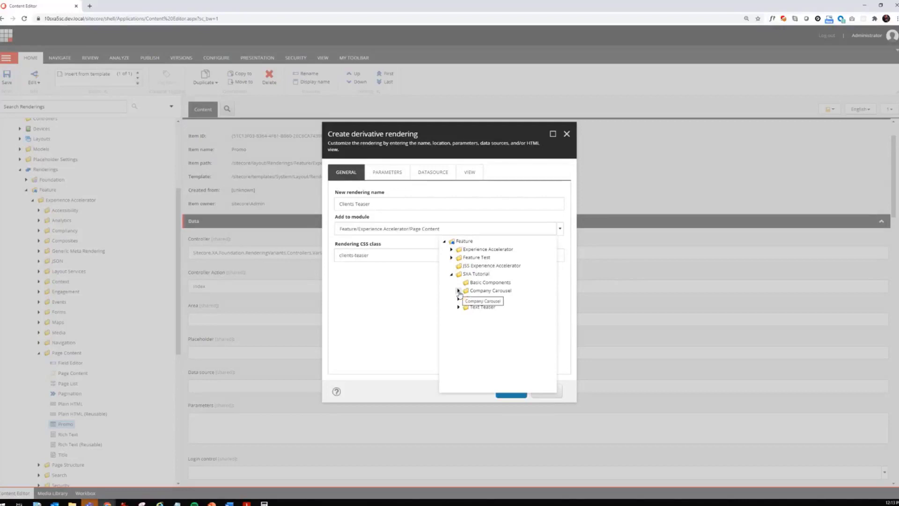
click(459, 290)
click(459, 291)
click(472, 283)
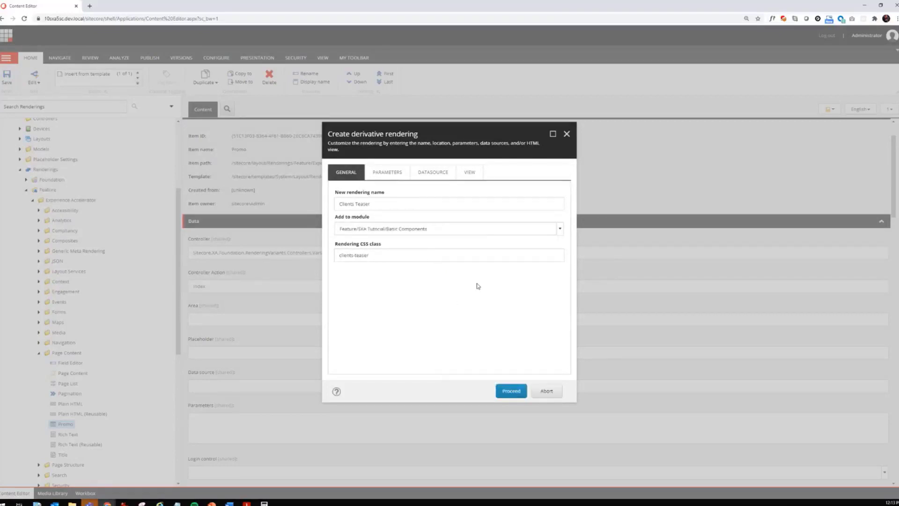
- Set the clone to make copies of the original rendering parameters and the original datasource
click(391, 174)
click(402, 205)
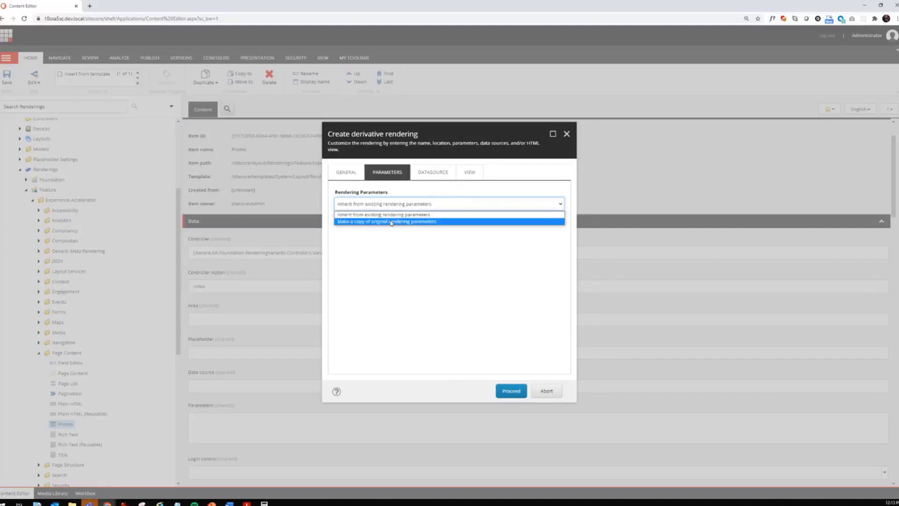
click(389, 222)
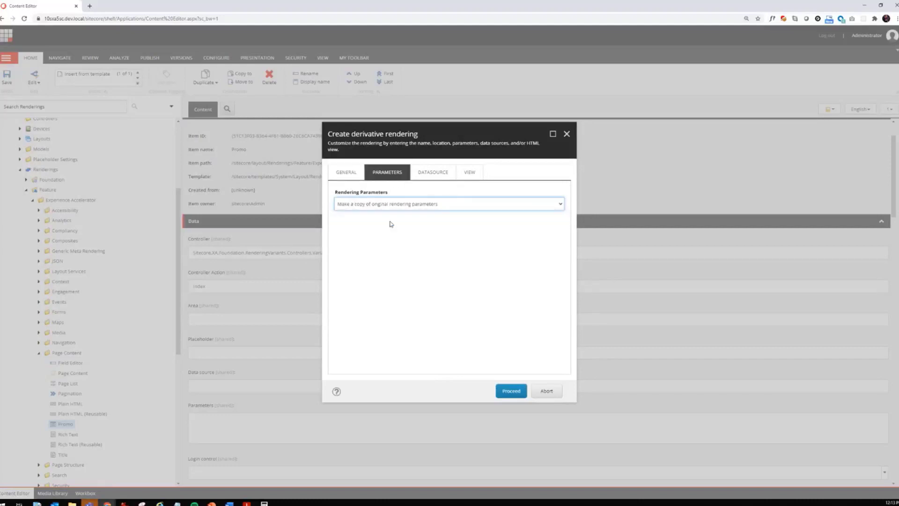
click(441, 174)
click(411, 205)
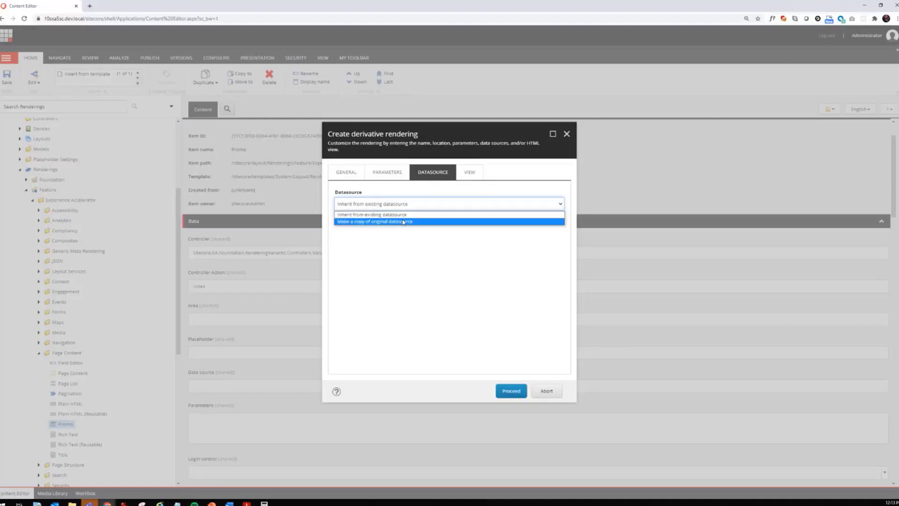
click(403, 222)
- Keep the original MVC view file for the clone and create the Clients Teaser rendering
click(465, 173)
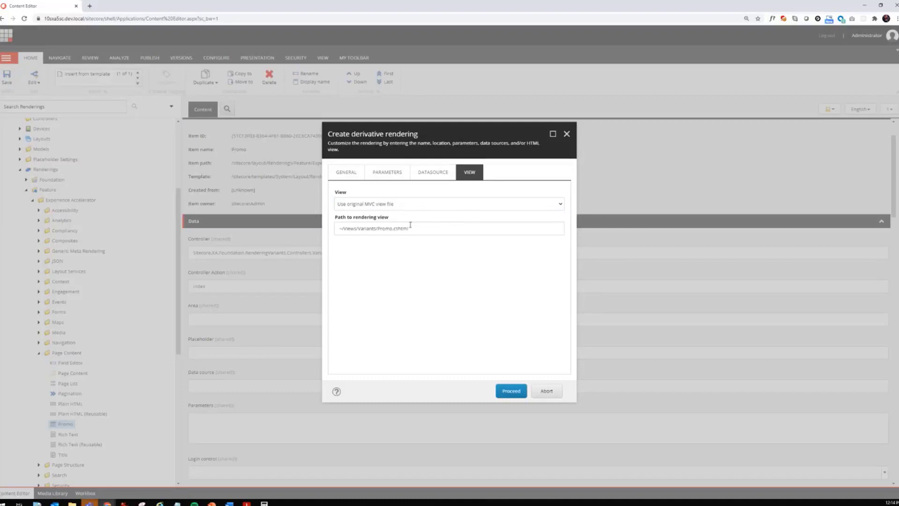
click(509, 391)
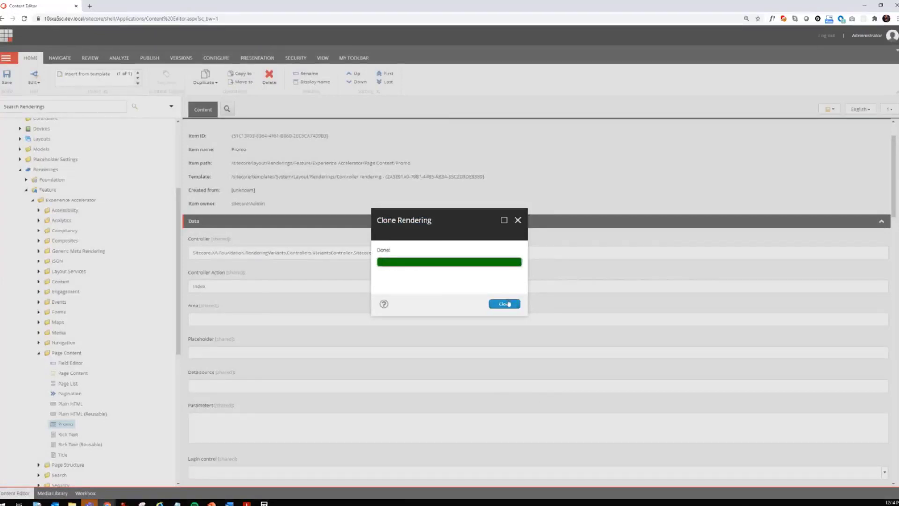
click(504, 305)
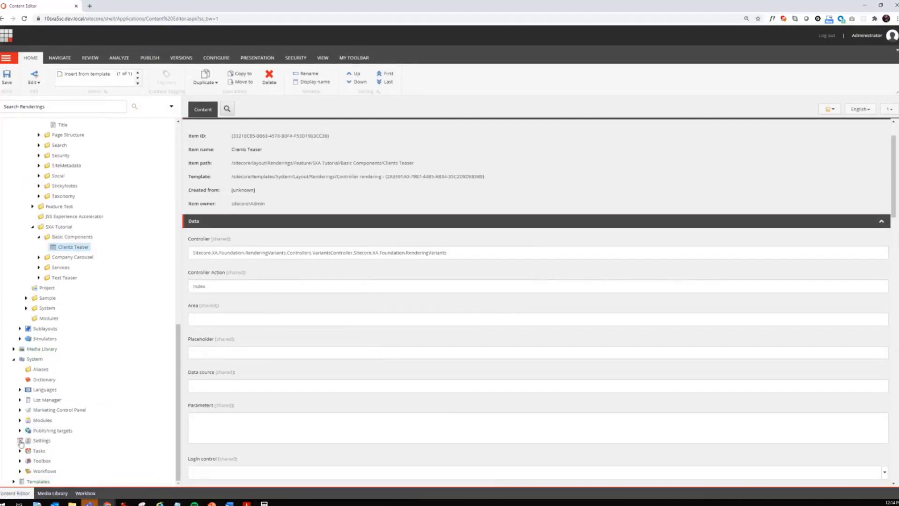
- Open the Add Available Renderings item in Basic Components Site Setup under System/Settings/Feature/SXA Tutorial/Basic Components
click(20, 444)
scroll(76, 409, down, 3)
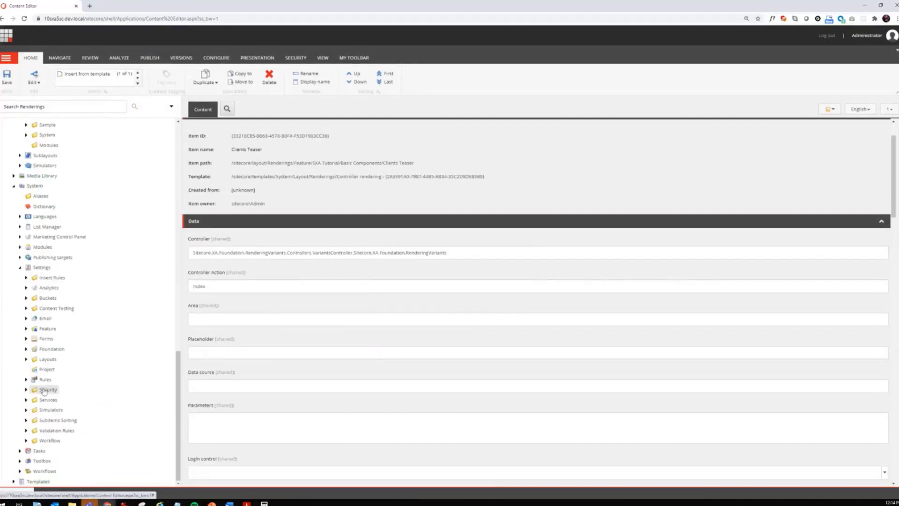
click(26, 328)
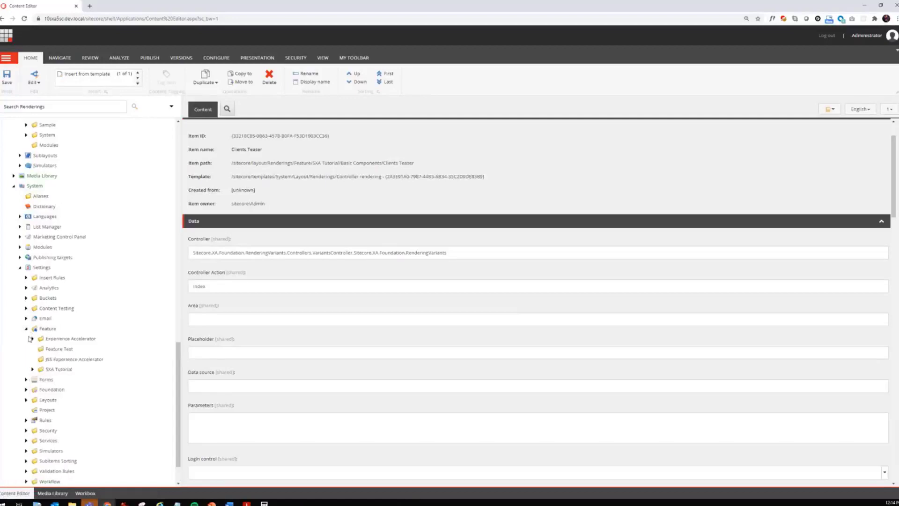
click(32, 369)
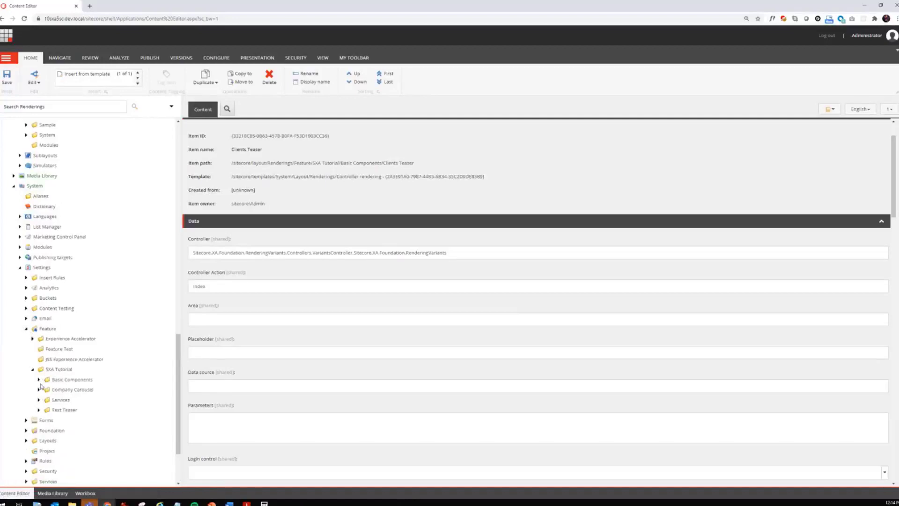
click(39, 379)
click(45, 389)
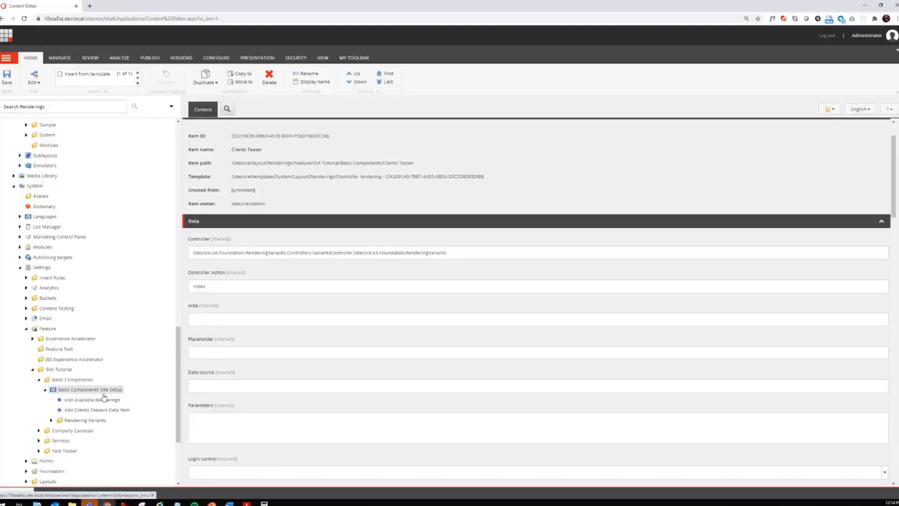
click(96, 401)
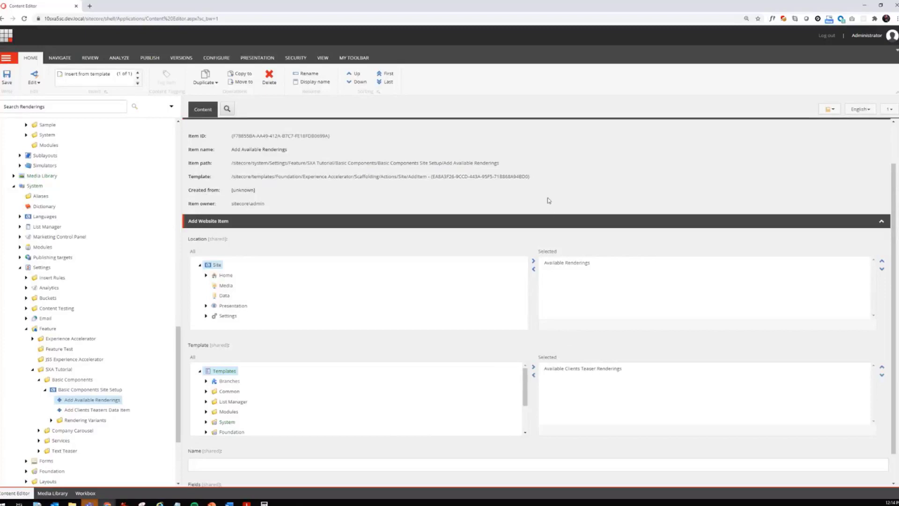
- Set the Add Available Renderings item's Name field to Basic Components and save the item
click(206, 306)
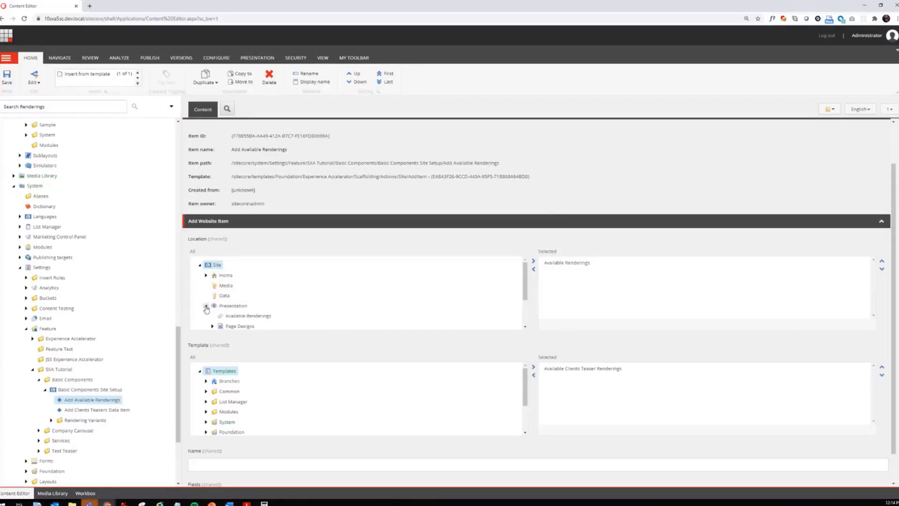
scroll(520, 311, down, 1)
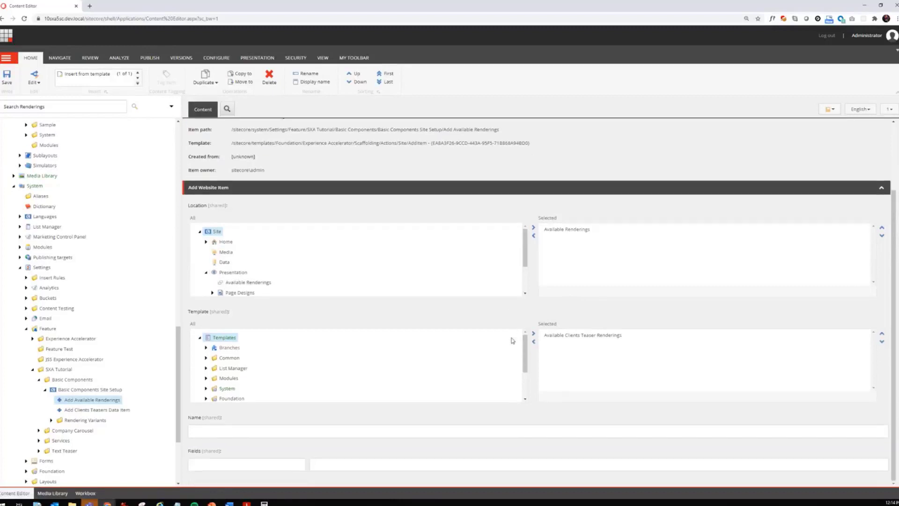
click(277, 432)
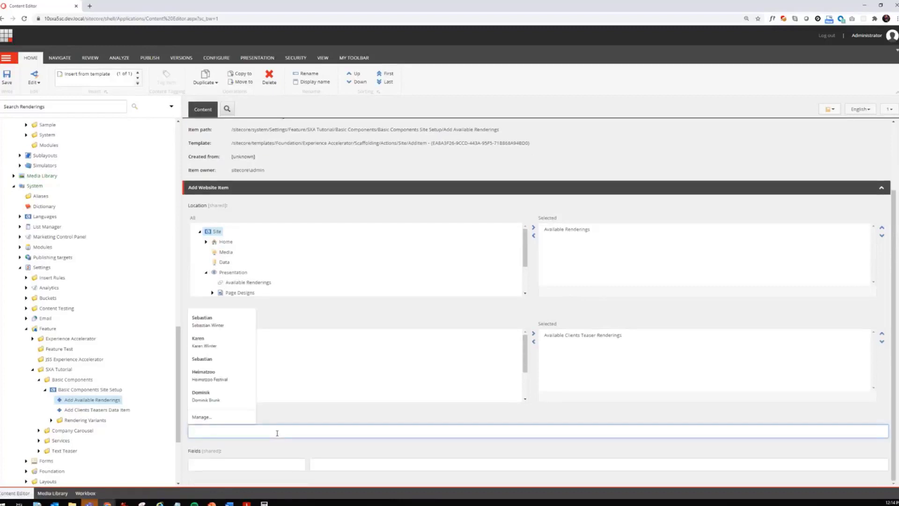
text(Base)
text(c C)
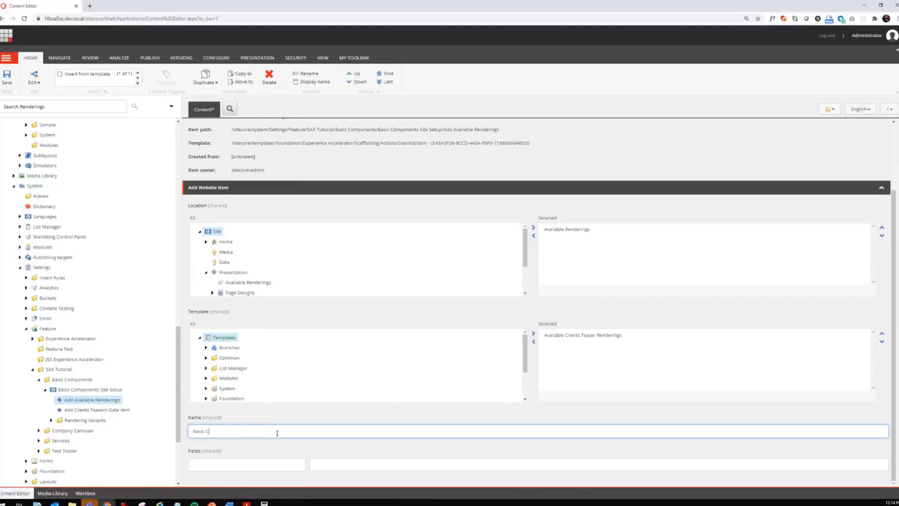
text(ompponents)
click(6, 76)
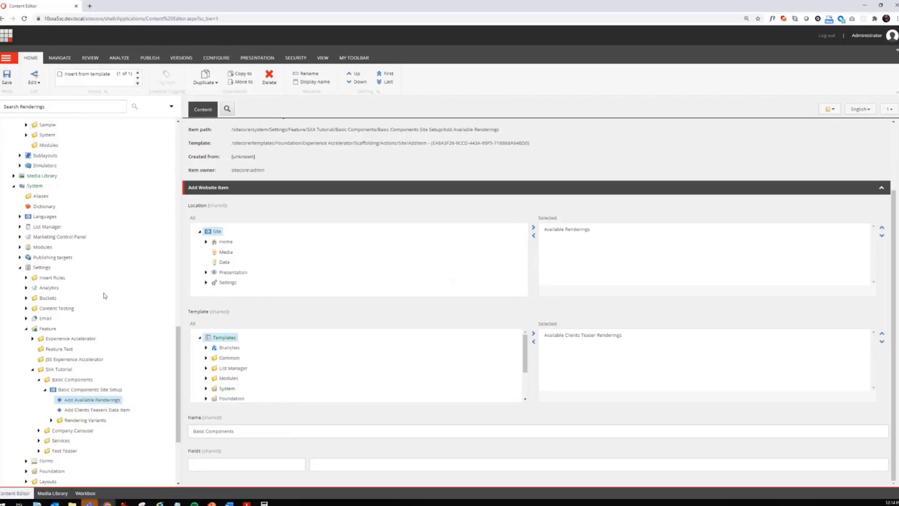
- Examine the templates and rendering parameters generated under Templates/Feature/SXA Tutorial/Basic Components
scroll(62, 347, down, 3)
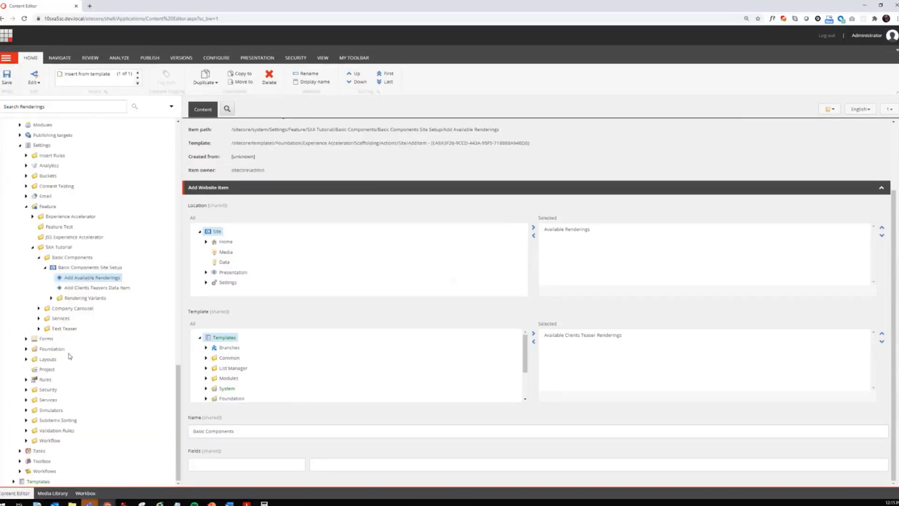
scroll(20, 469, down, 3)
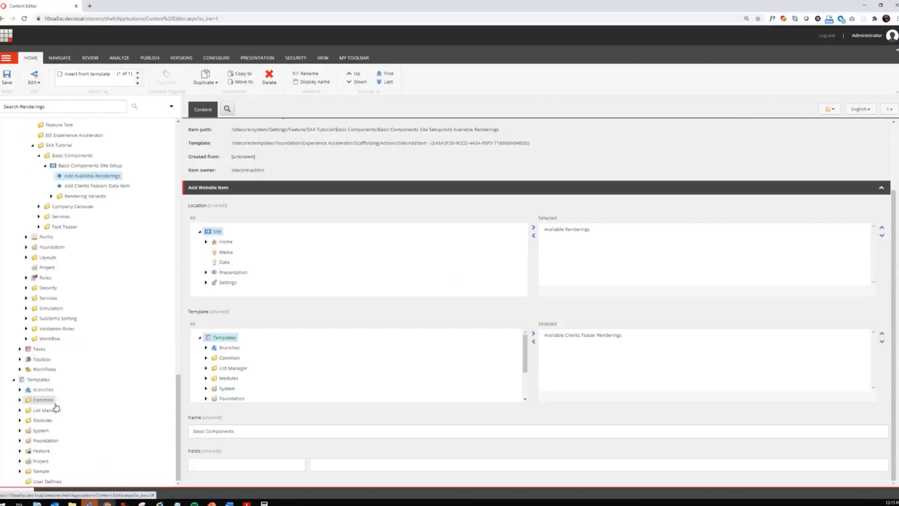
click(20, 451)
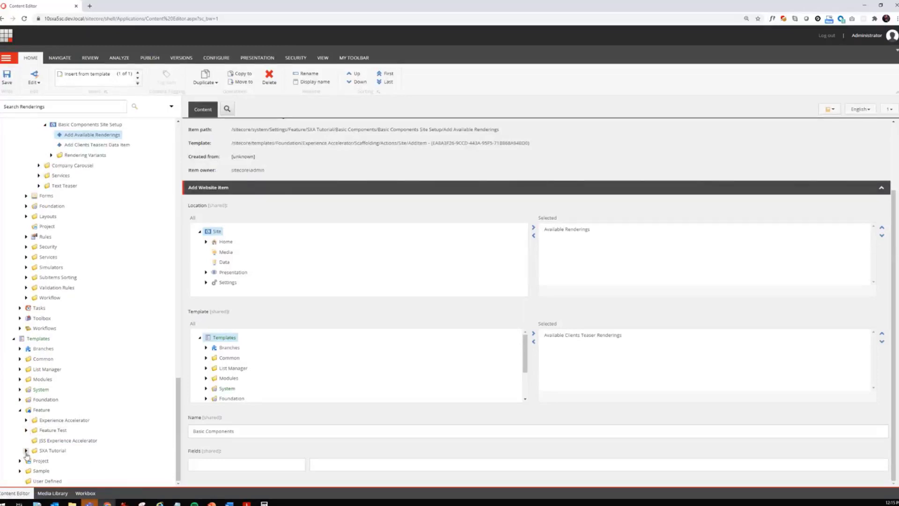
click(26, 451)
click(32, 425)
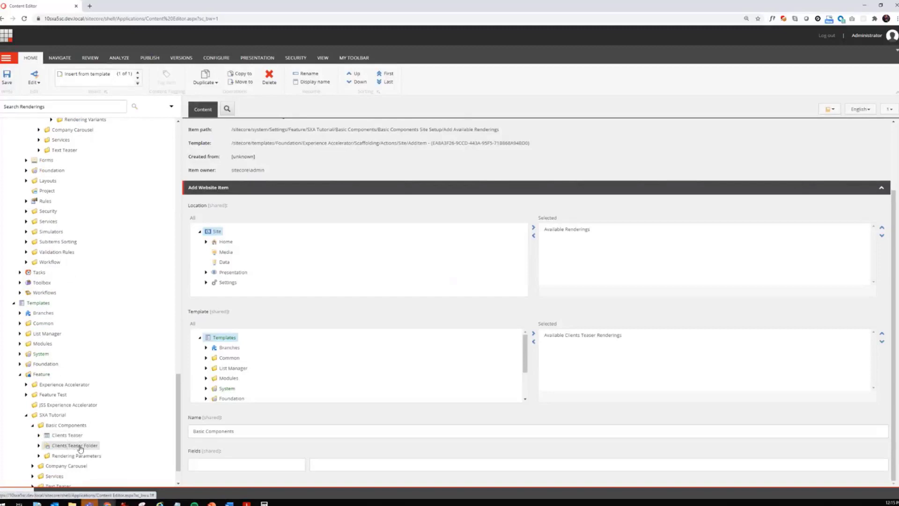
click(39, 456)
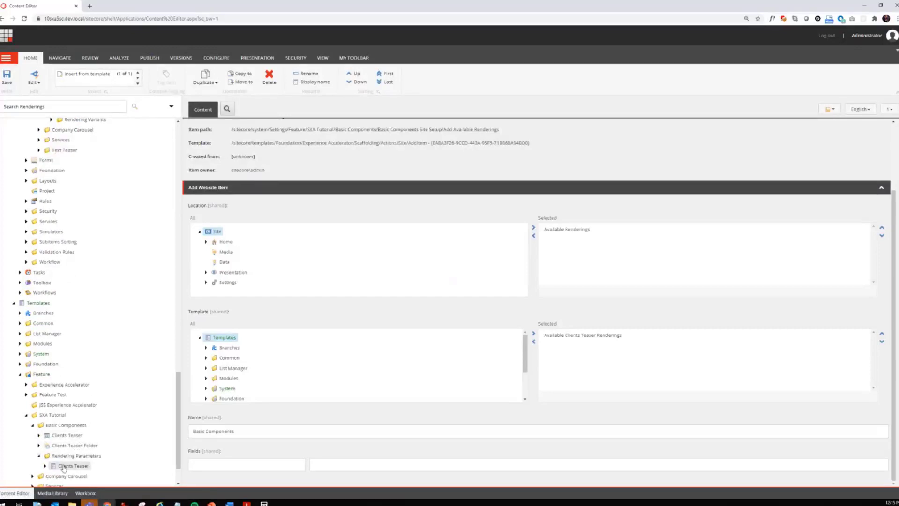
click(39, 456)
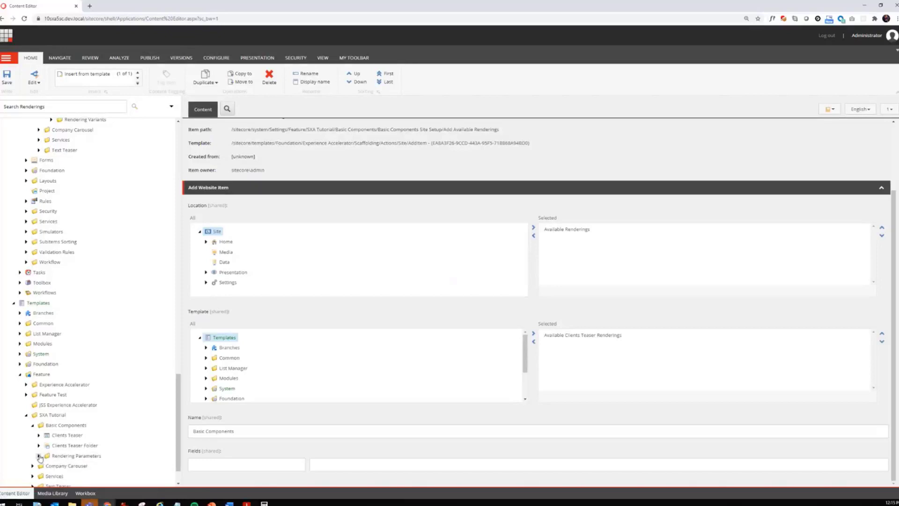
click(32, 425)
click(26, 415)
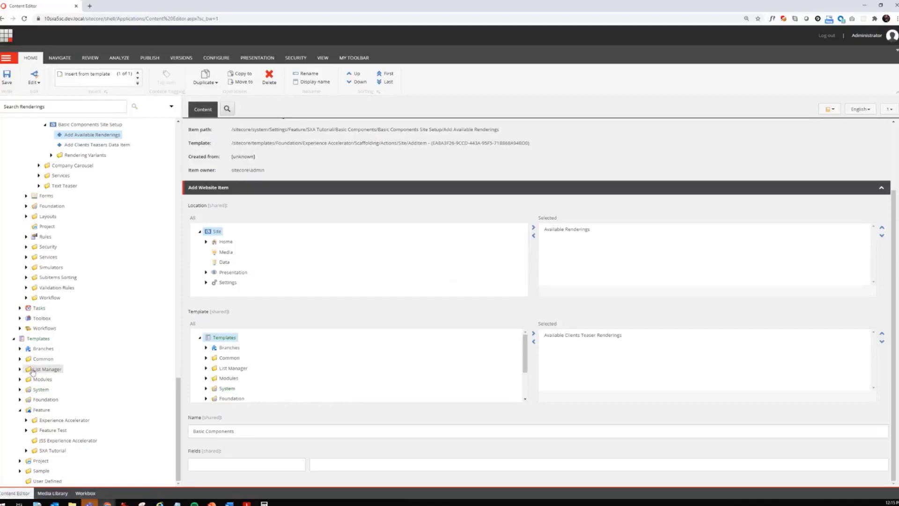
- Inspect the $name item of the Available Clients Teaser Renderings branch under Branches/Feature/SXA Tutorial/Basic Components
click(20, 349)
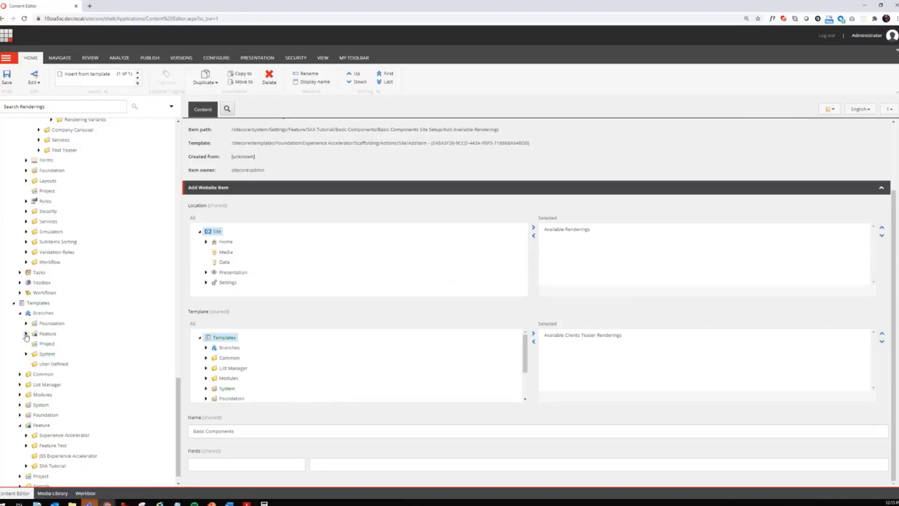
click(26, 334)
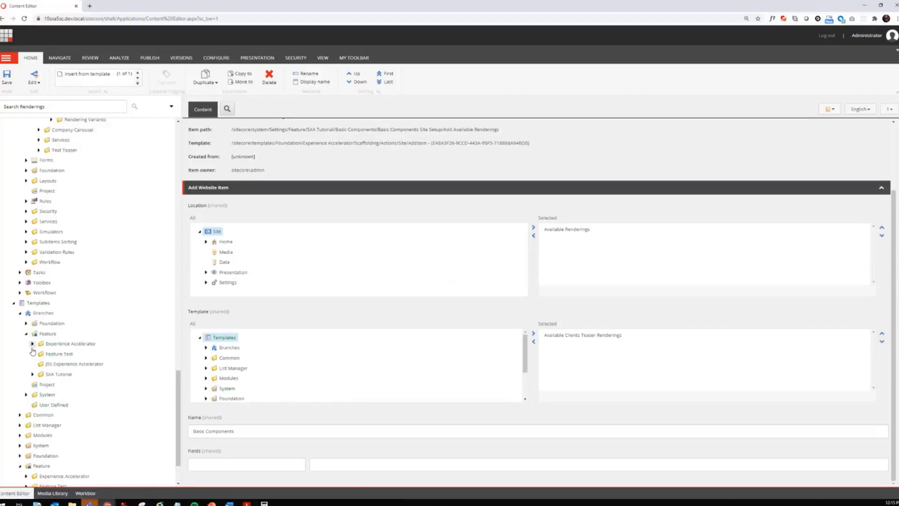
click(32, 374)
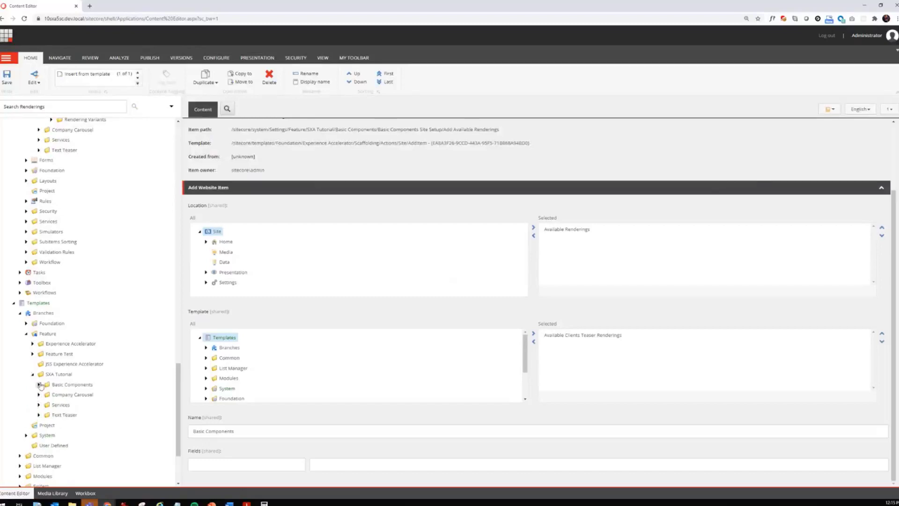
click(39, 384)
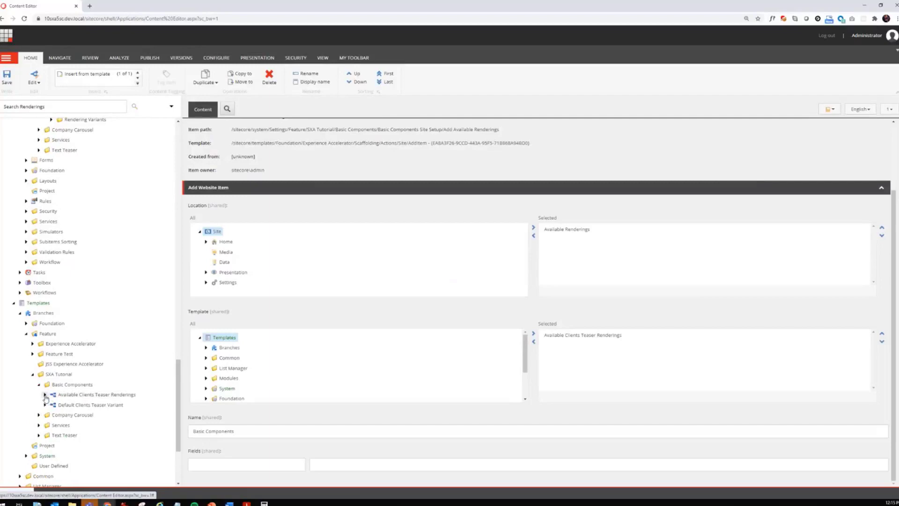
click(45, 395)
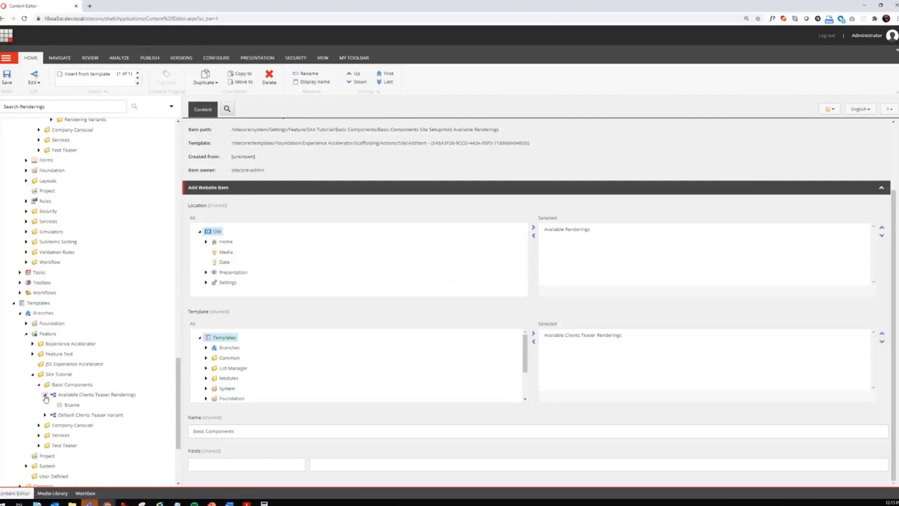
click(71, 405)
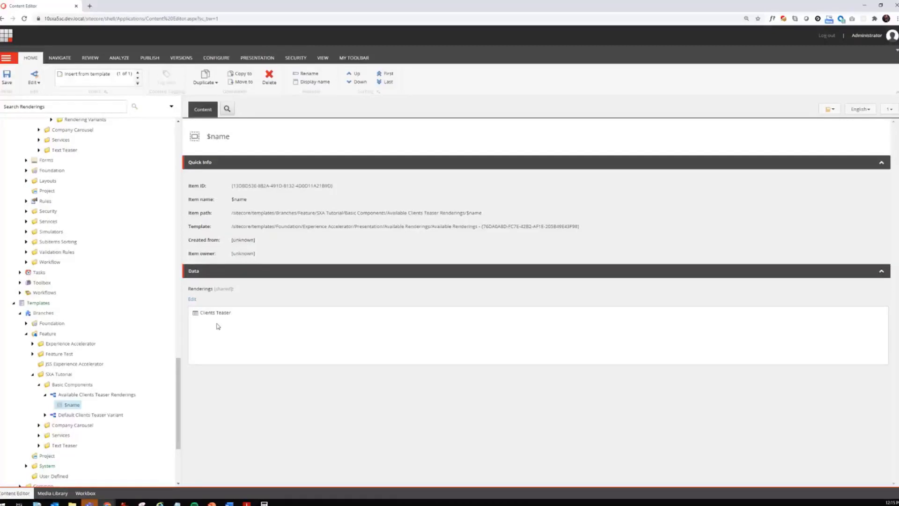
- Examine the Default variant's structure in the Default Clients Teaser Variant branch, and collapse the Templates tree
click(45, 414)
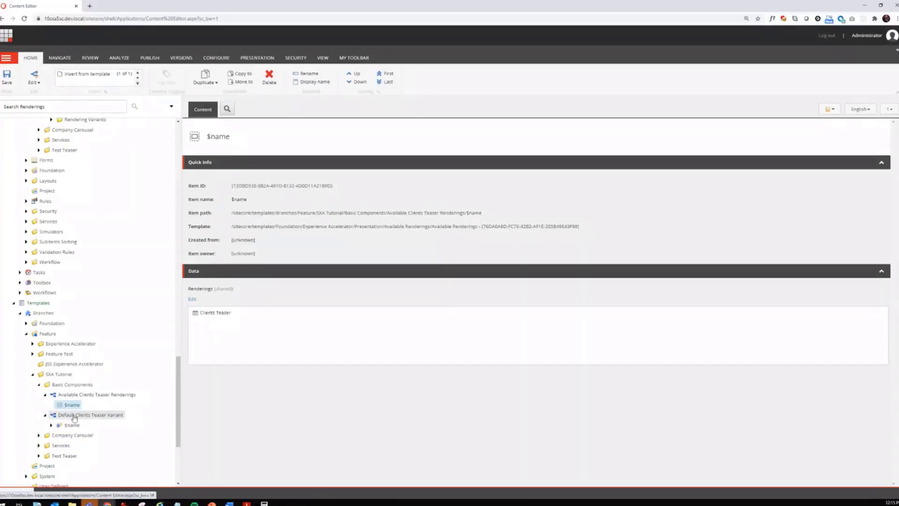
click(51, 424)
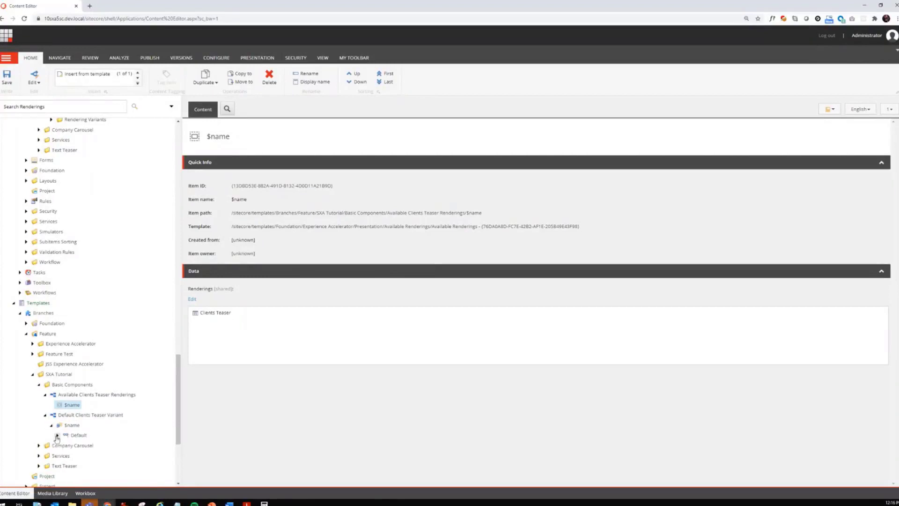
click(58, 435)
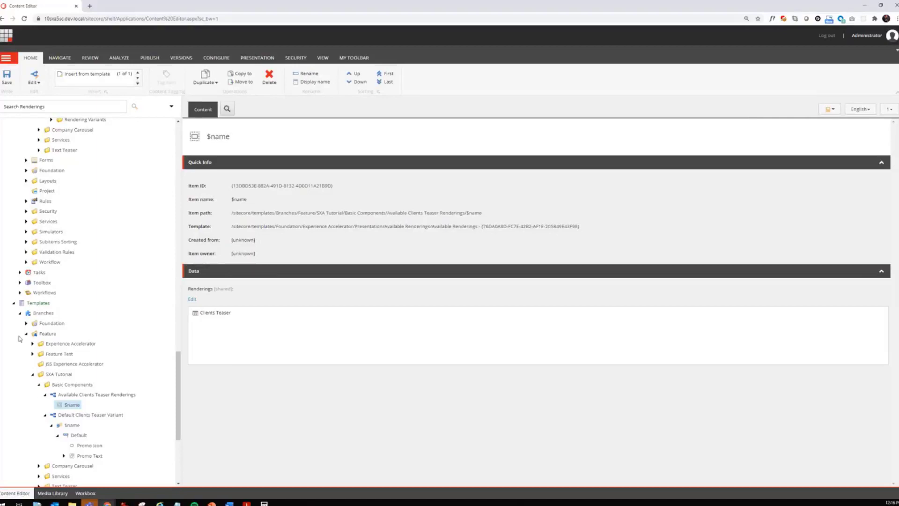
click(14, 302)
- Start cloning the Promo rendering from the Page Content folder, naming the new rendering Features Teaser
scroll(17, 289, up, 6)
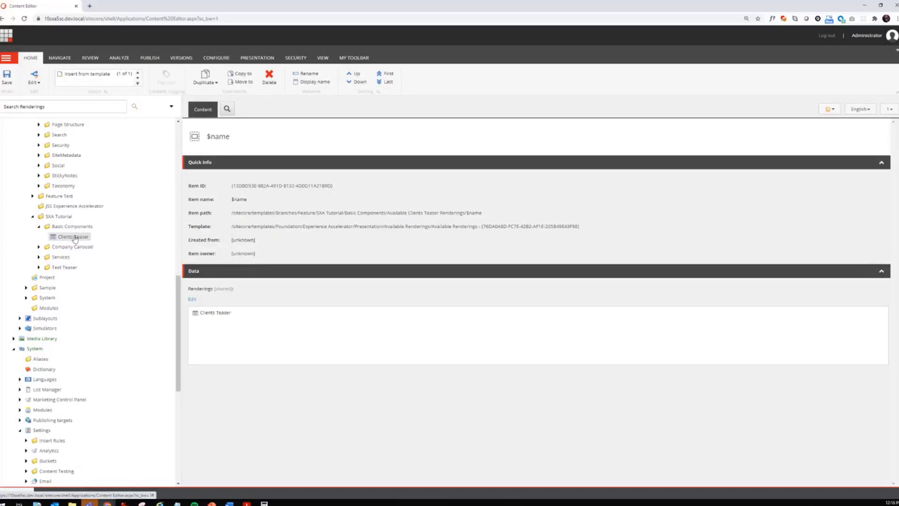
scroll(74, 238, up, 5)
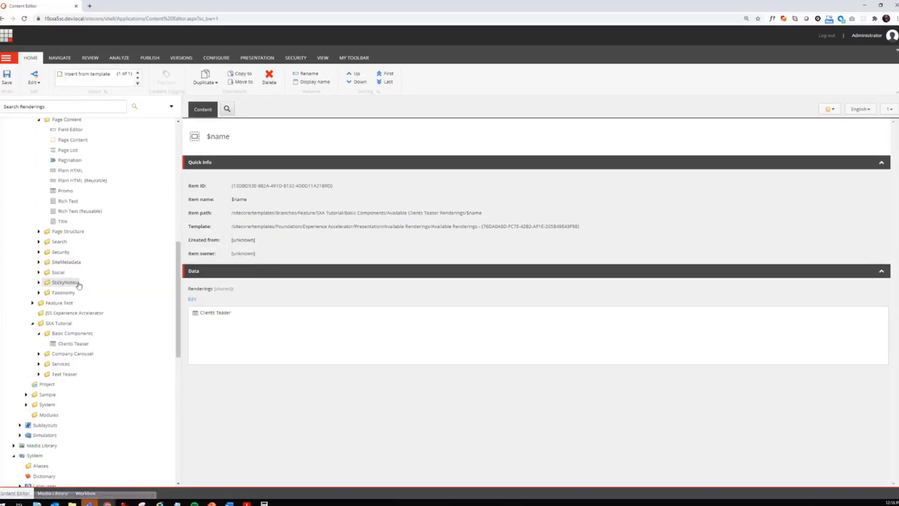
scroll(78, 282, up, 3)
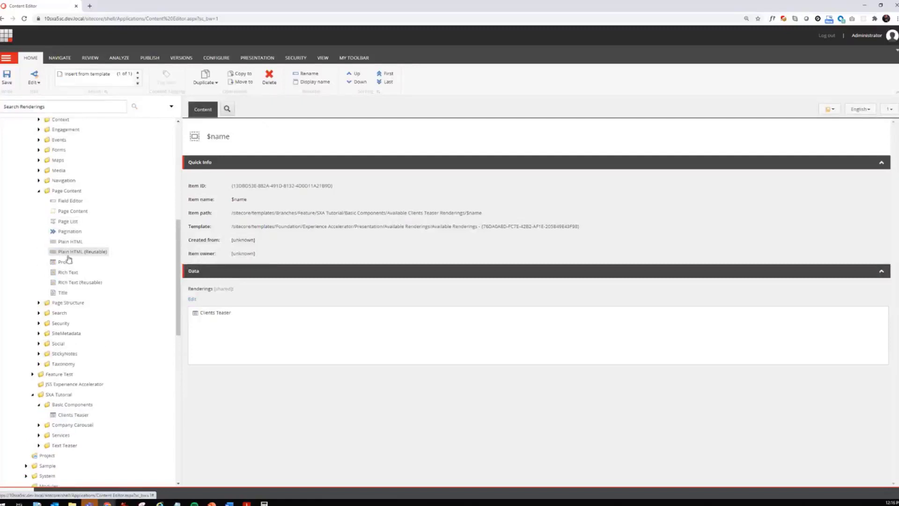
click(66, 263)
right_click(66, 263)
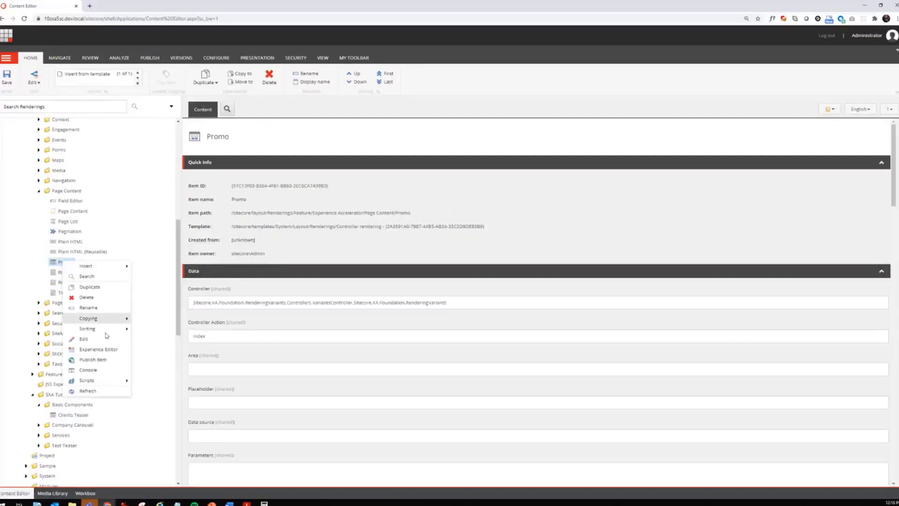
mouse_move(109, 381)
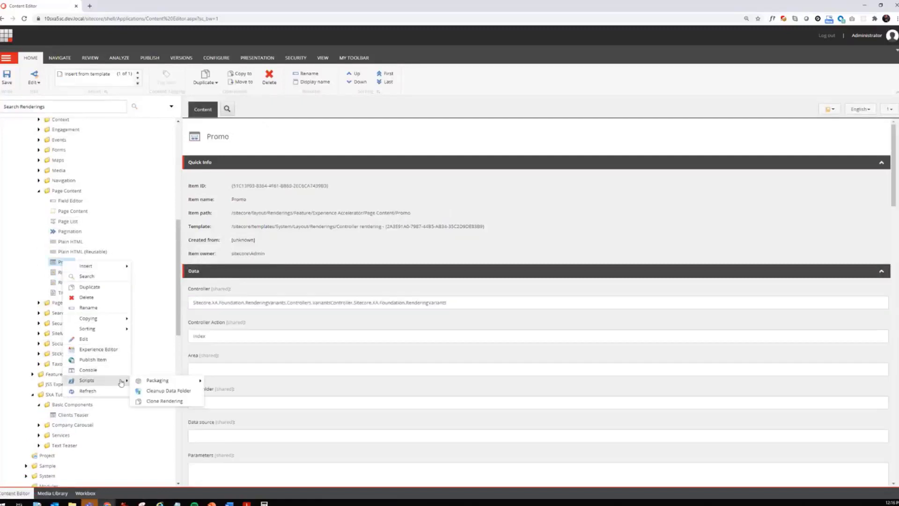
click(159, 401)
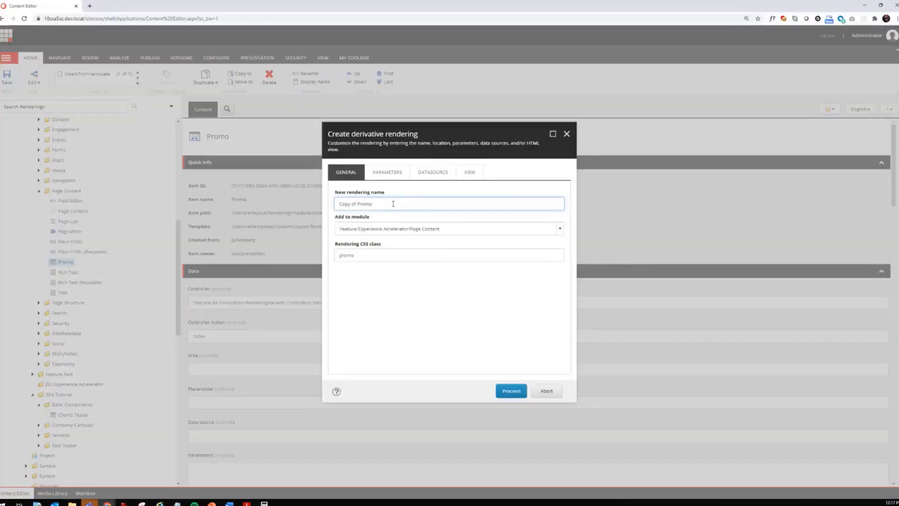
drag(394, 204, 321, 205)
text(FEat)
text(ures TGease)
key(BackSpace)
key(BackSpace)
key(BackSpace)
text(easer)
- Assign the Features Teaser clone to the Feature/SXA Tutorial/Basic Components module and set its rendering CSS class to features-teaser
click(560, 228)
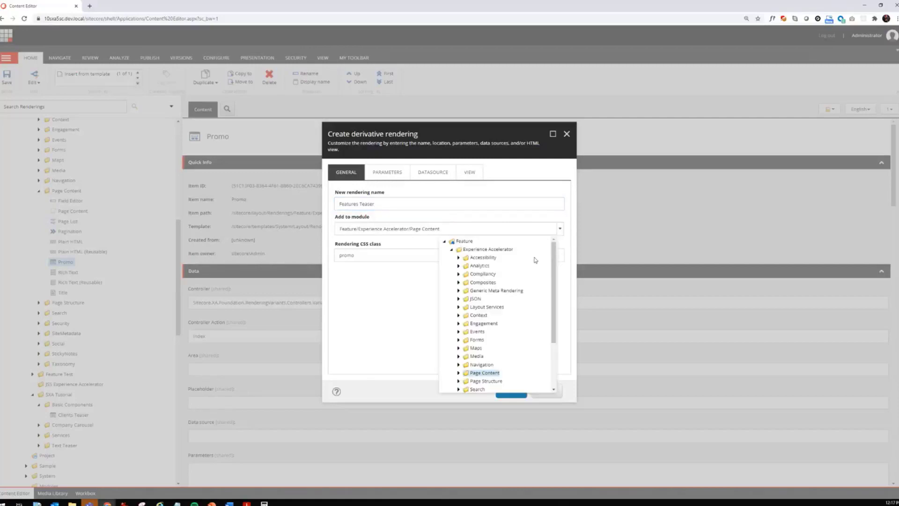
click(451, 249)
click(451, 273)
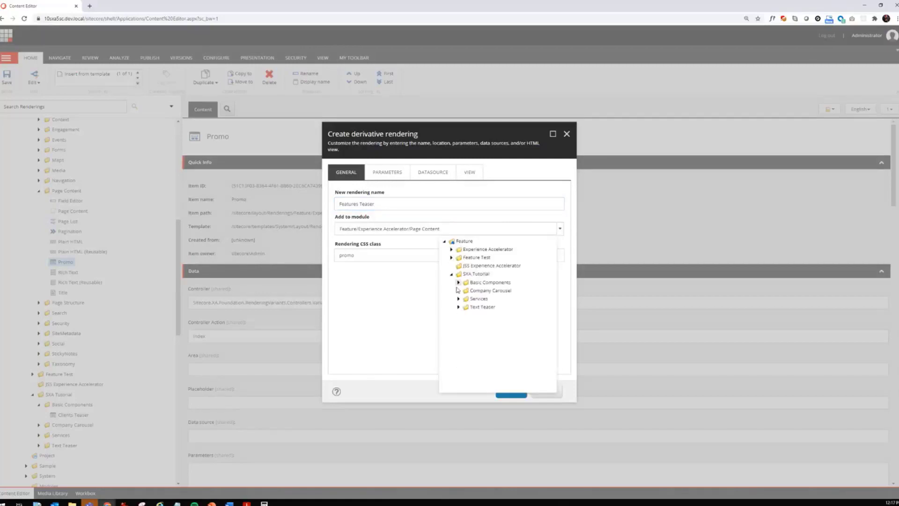
click(459, 282)
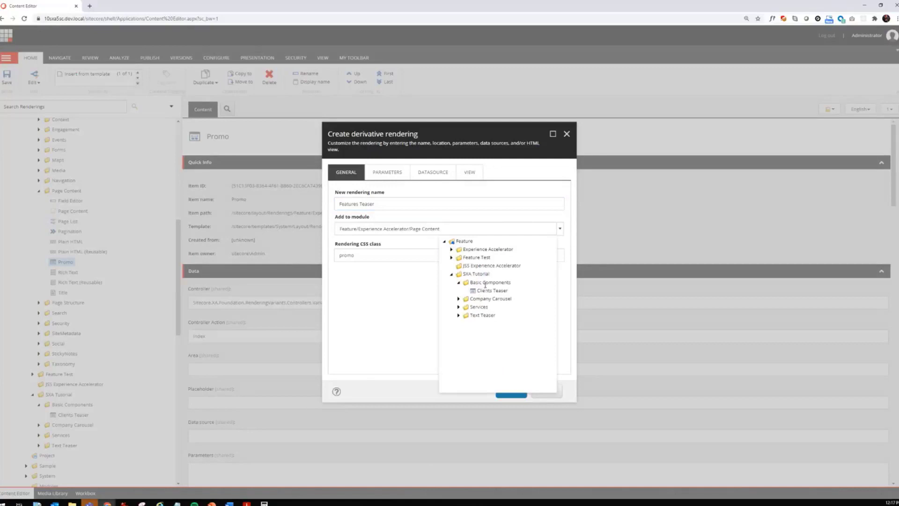
click(485, 284)
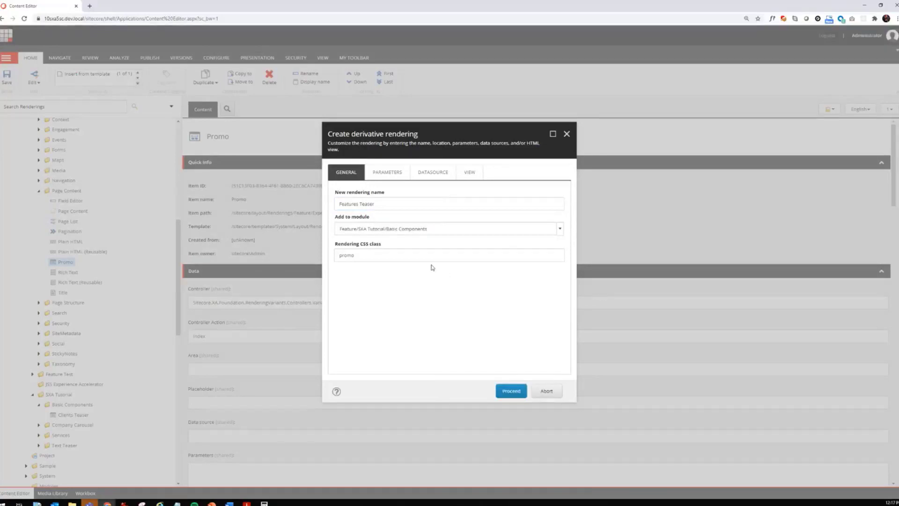
drag(372, 254, 296, 257)
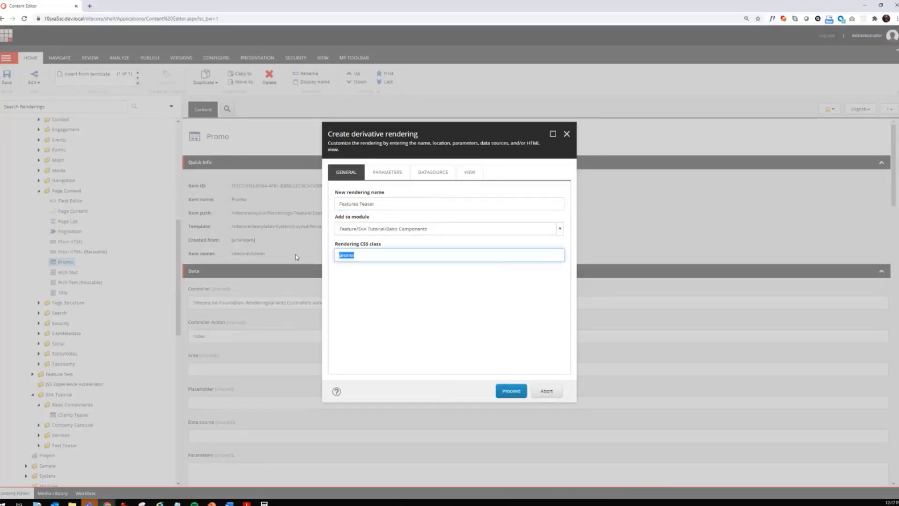
text(features)
text(-tes)
text(aser)
- Create the Features Teaser clone with copies of the original rendering parameters and datasource, using the original MVC view file
click(381, 170)
click(376, 204)
click(370, 222)
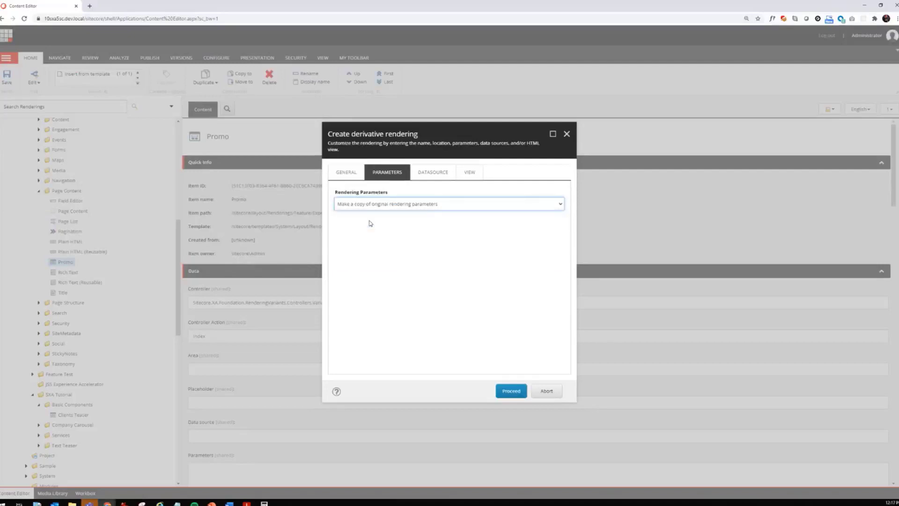
click(432, 173)
click(412, 203)
click(401, 221)
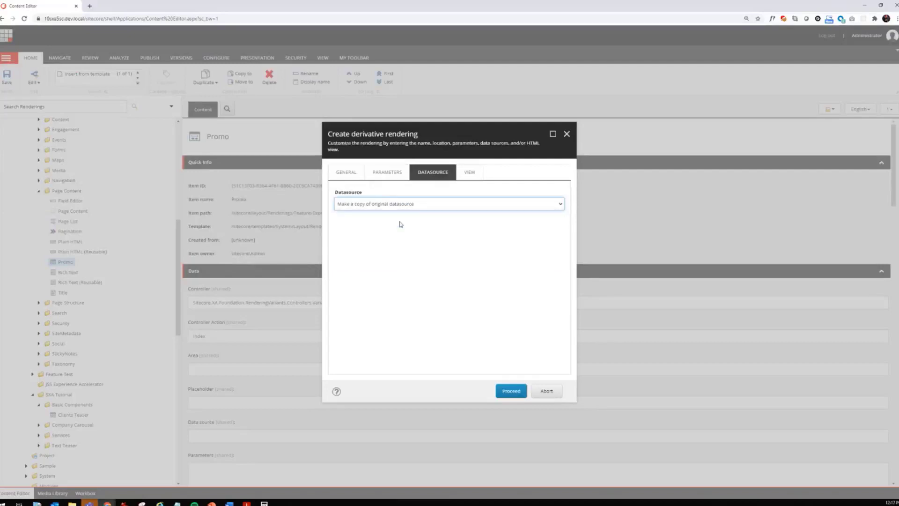
click(473, 175)
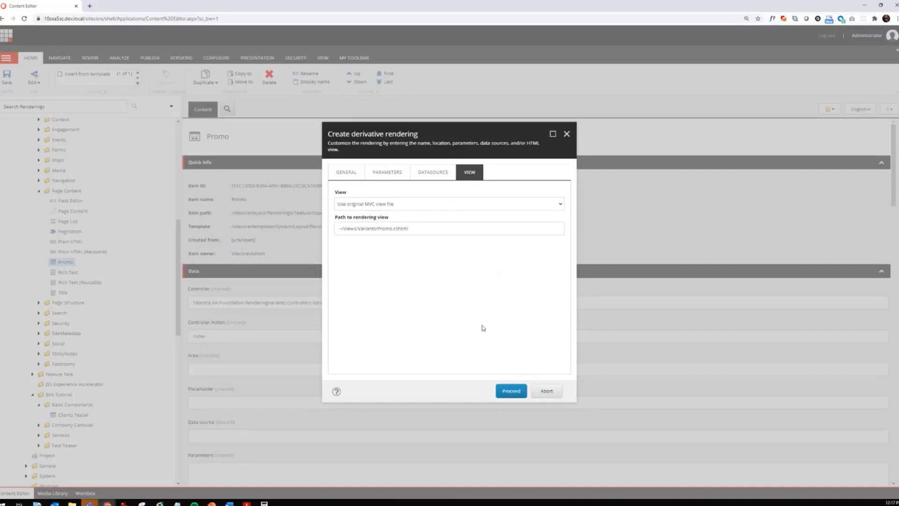
click(516, 396)
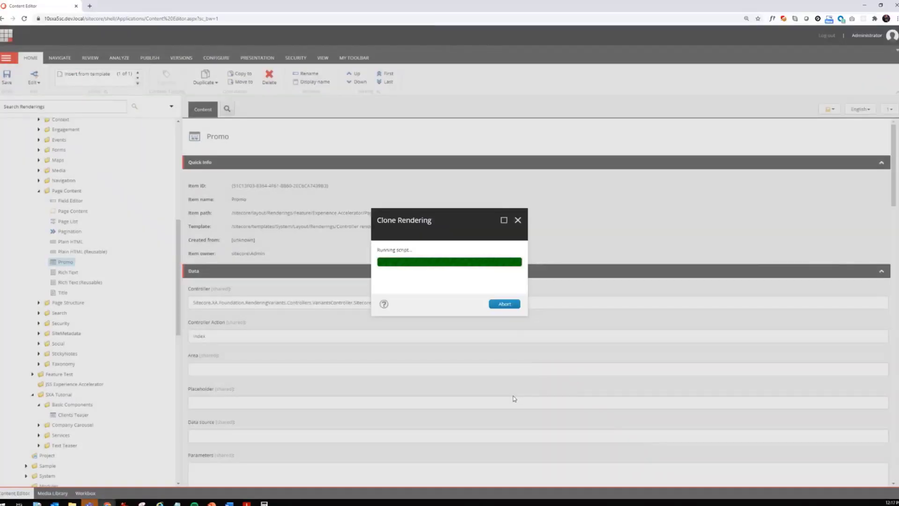
click(506, 304)
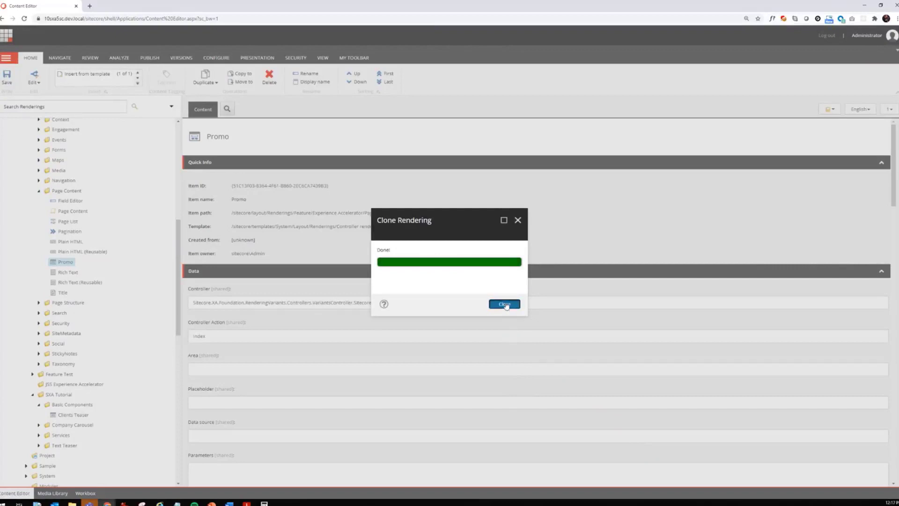
- Start another clone of the Promo rendering in the Page Content folder and name it Teams Teaser
right_click(62, 262)
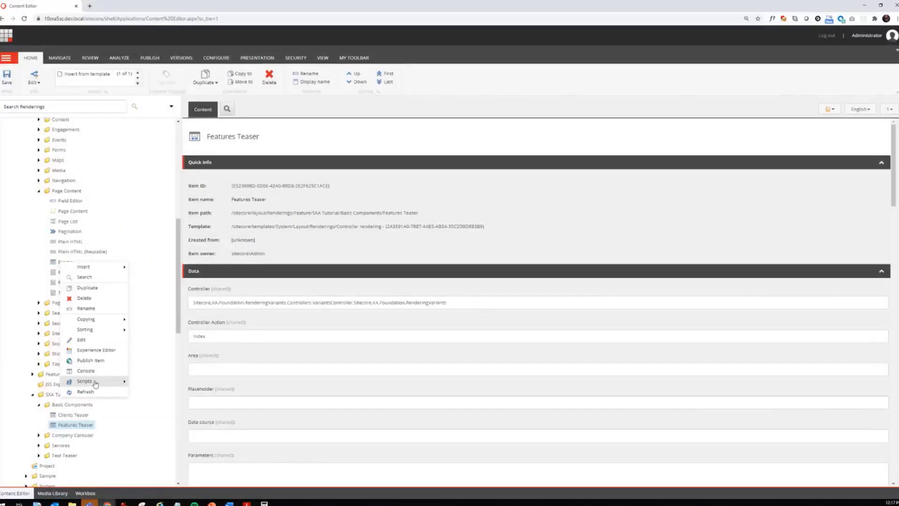
mouse_move(95, 383)
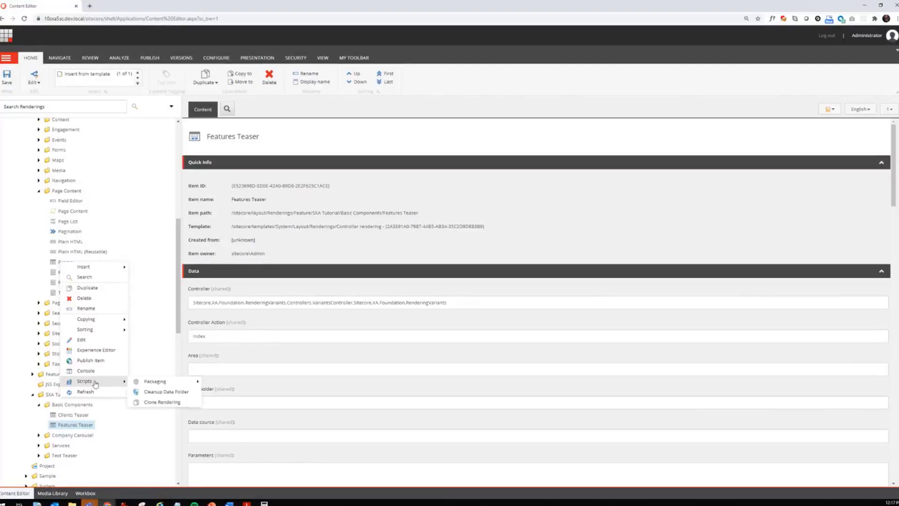
click(152, 403)
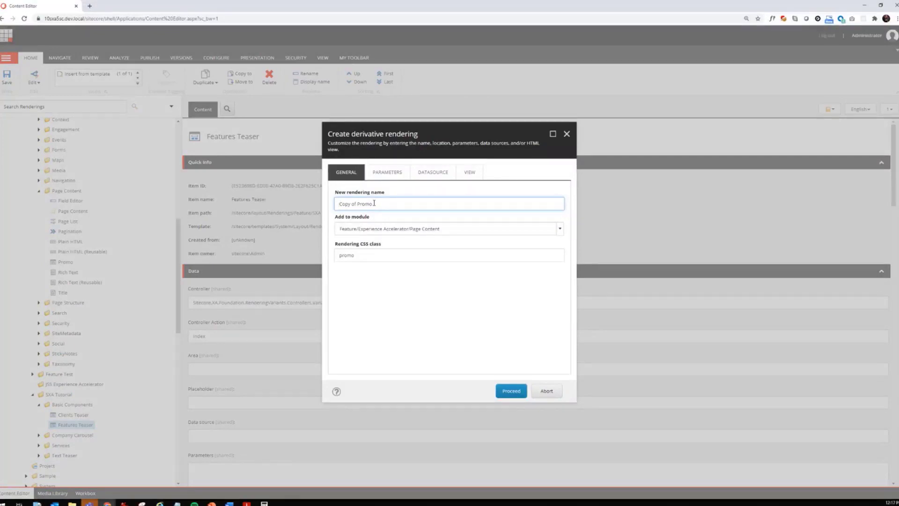
drag(375, 204, 298, 206)
text(Teaser)
- Assign the Teams Teaser clone to the Feature/SXA Tutorial/Basic Components module and set its rendering CSS class to teams-teaser
click(560, 228)
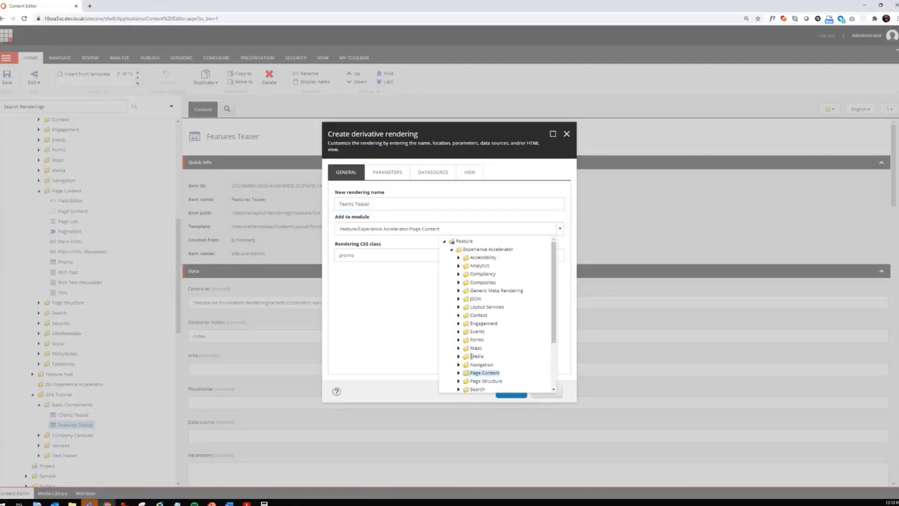
click(451, 249)
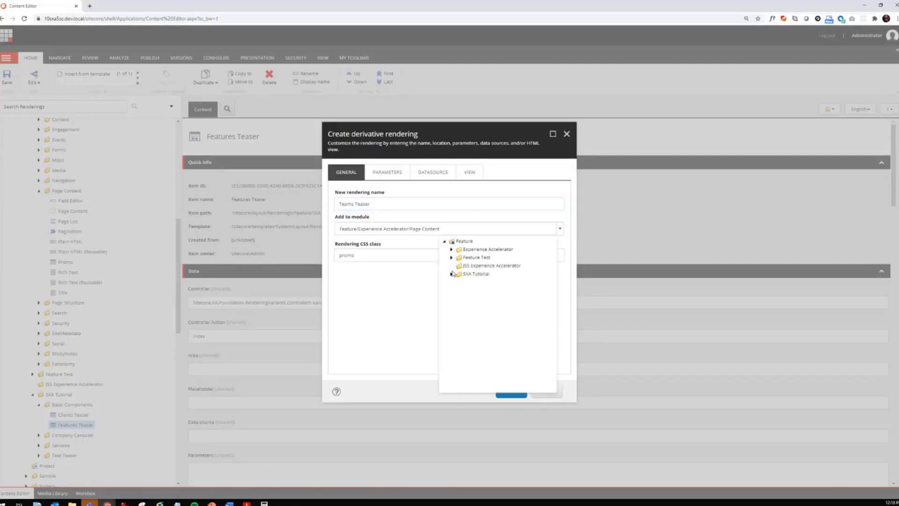
click(451, 273)
click(475, 281)
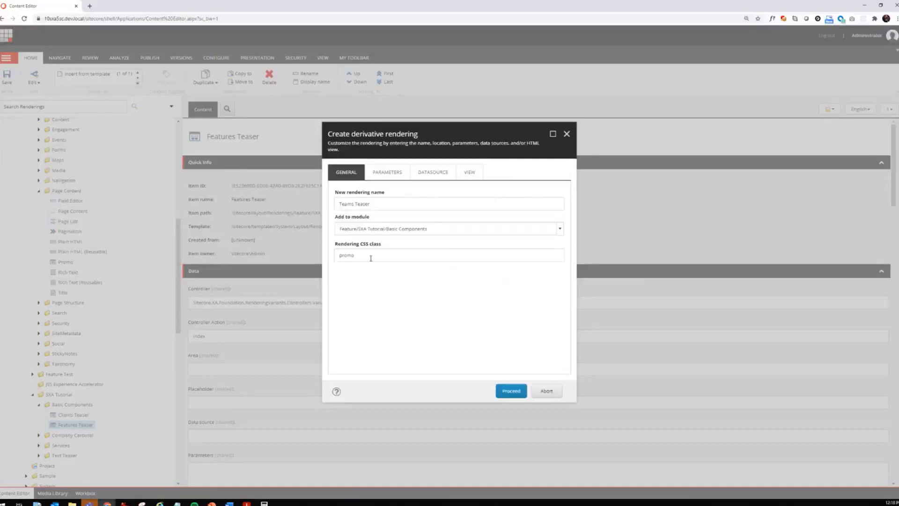
drag(370, 257, 327, 259)
text(teams-teaser)
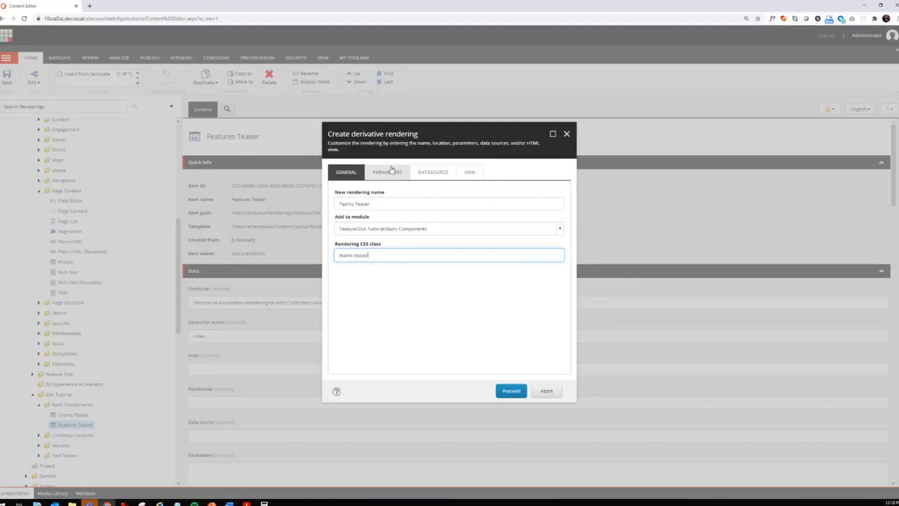
- Create the Teams Teaser clone with copies of the original rendering parameters and datasource, using the original MVC view file
click(387, 172)
click(377, 205)
click(378, 224)
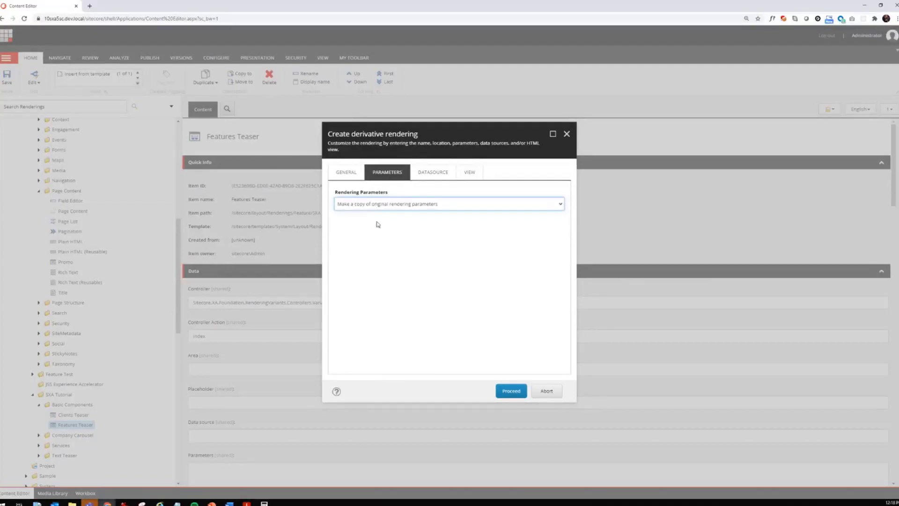
click(423, 179)
click(423, 204)
click(423, 219)
click(470, 176)
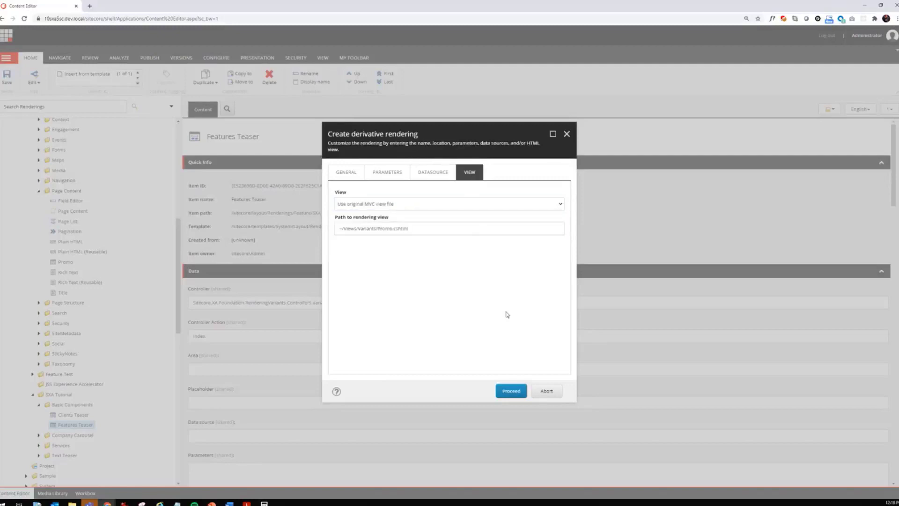
click(512, 390)
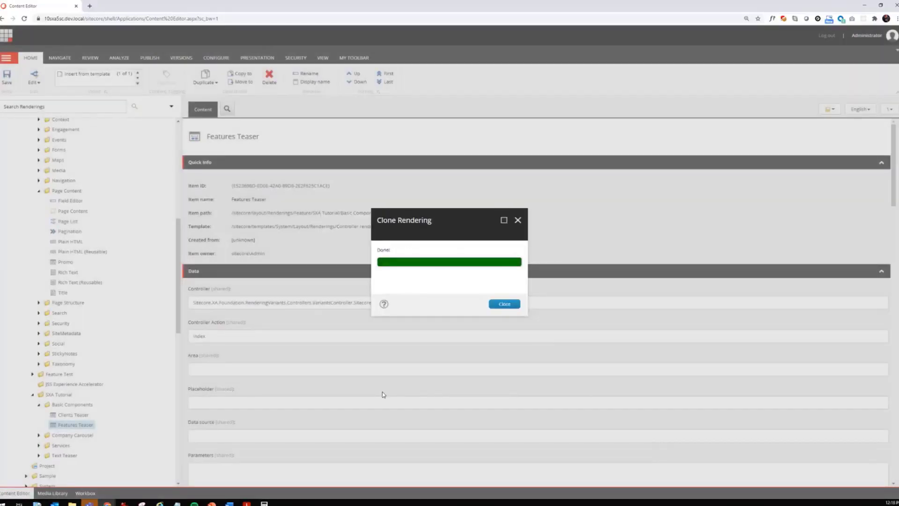
click(504, 304)
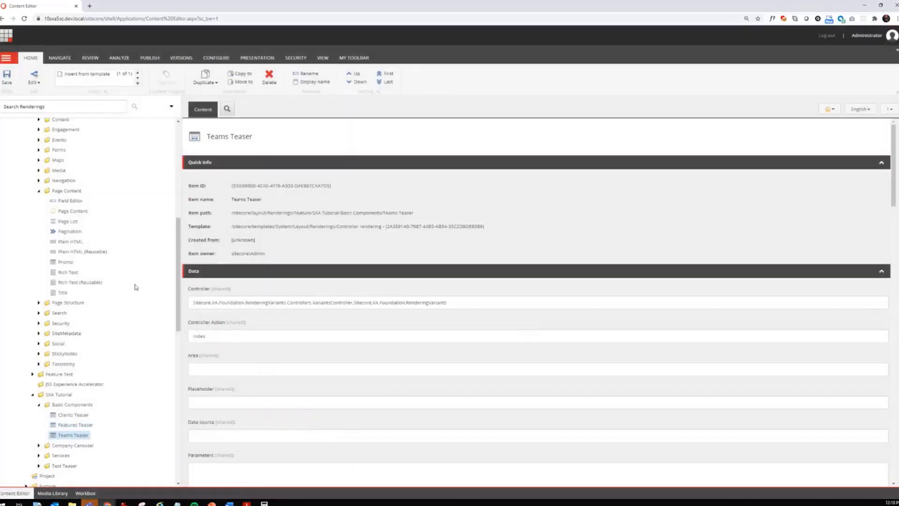
- Start cloning the Promo rendering under the name Skills Overview, with the rendering CSS class skills-overview
right_click(65, 271)
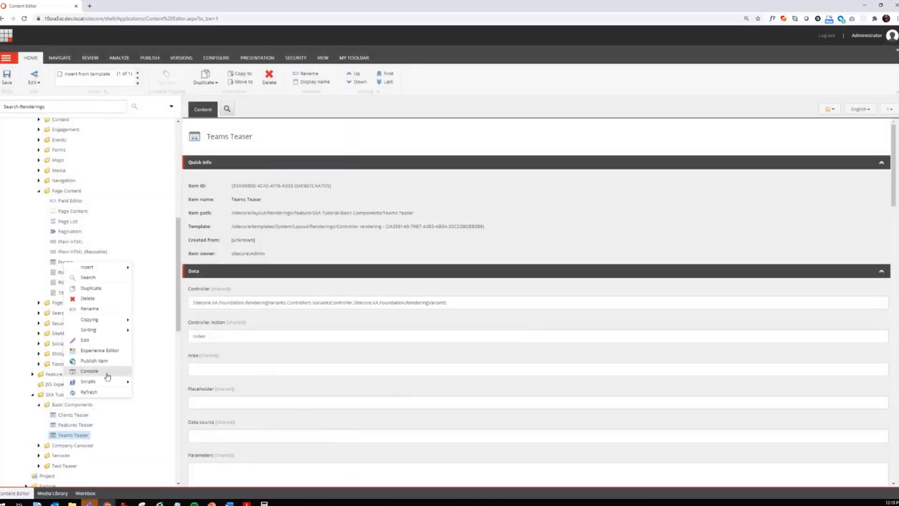
mouse_move(105, 383)
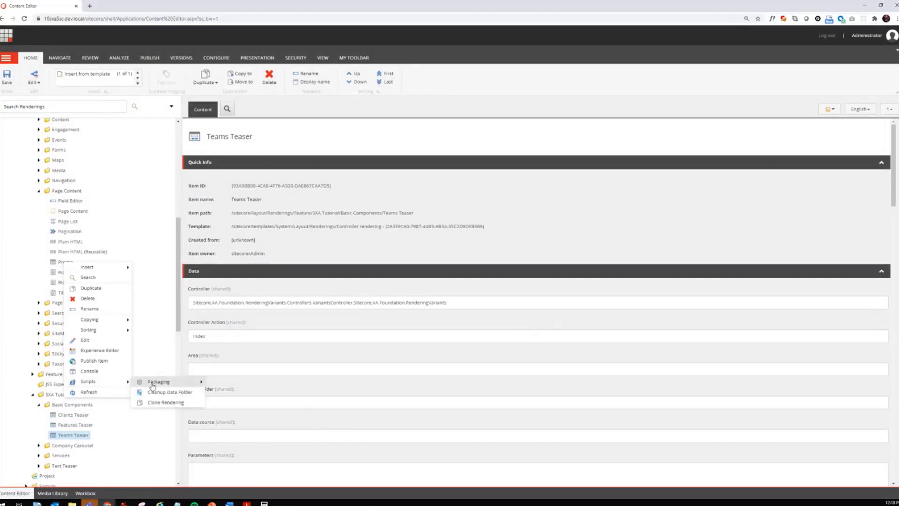
click(166, 401)
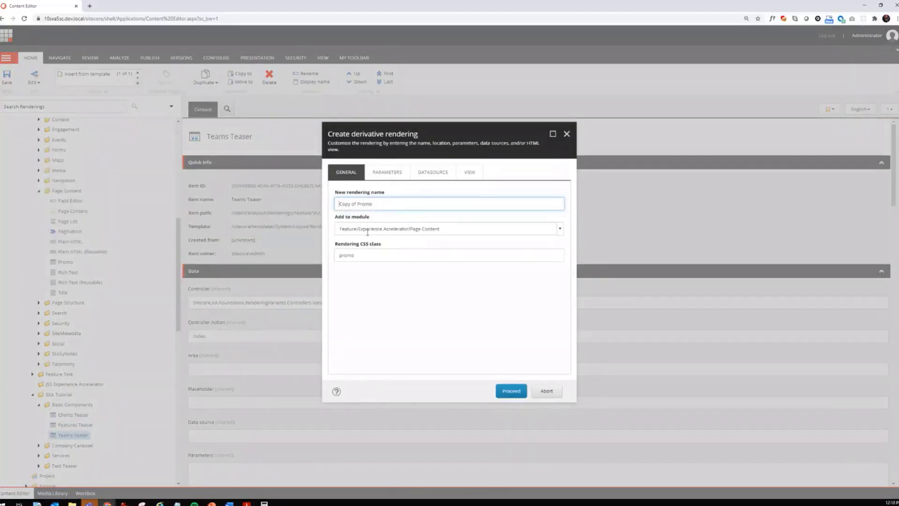
drag(395, 201, 325, 203)
text(Skills Overview)
click(362, 257)
text(skills-overview)
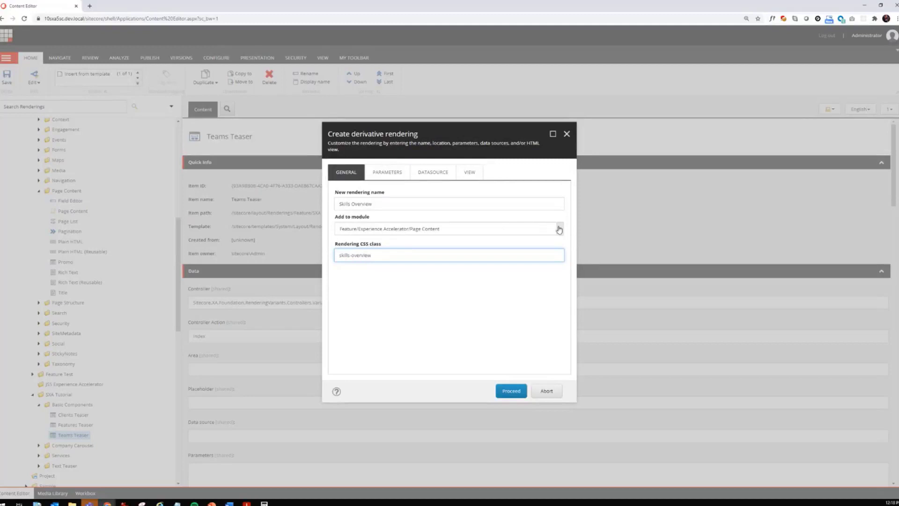
- Assign the Skills Overview clone to the Feature/SXA Tutorial/Basic Components module
click(560, 228)
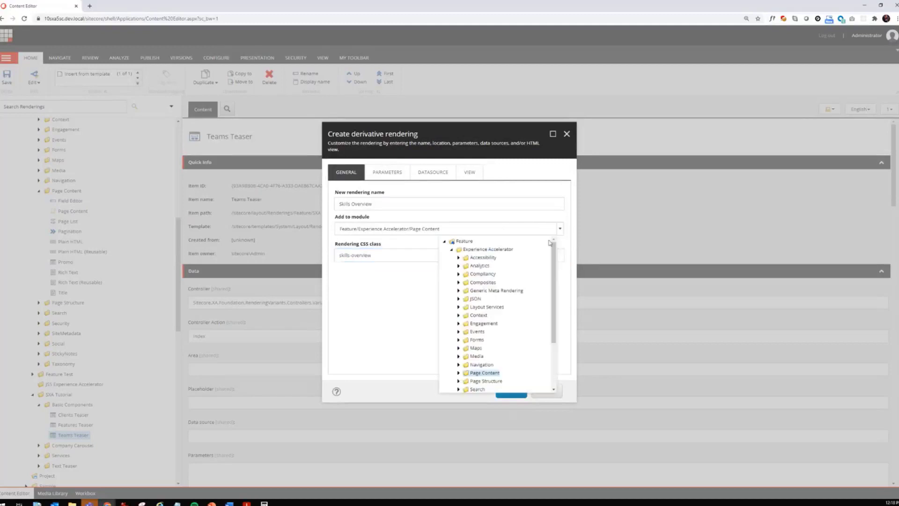
click(451, 249)
click(451, 274)
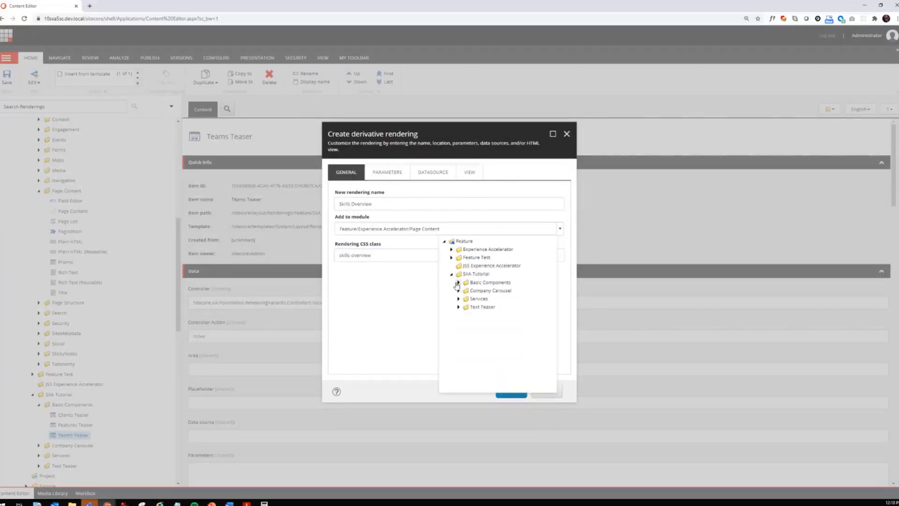
click(458, 282)
click(481, 282)
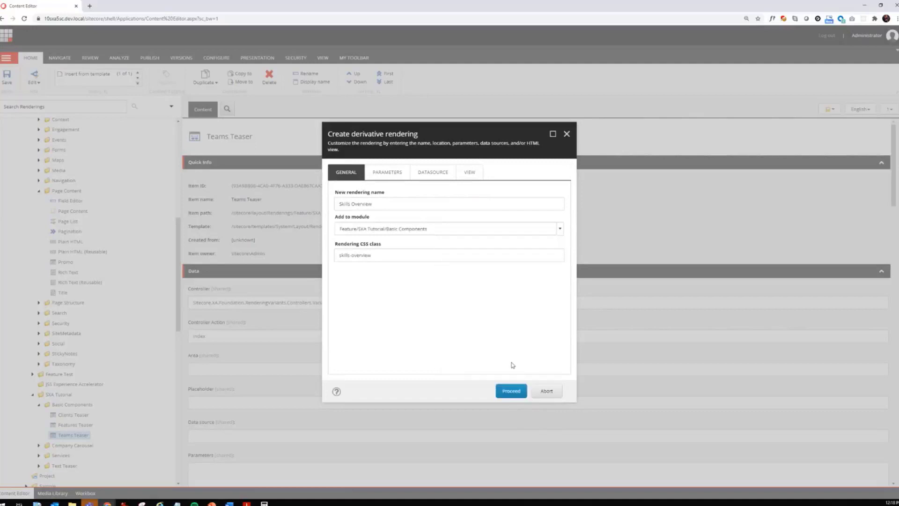
- Create the Skills Overview clone with copies of the original rendering parameters and datasource, using the original MVC view file
click(405, 177)
click(403, 204)
click(404, 222)
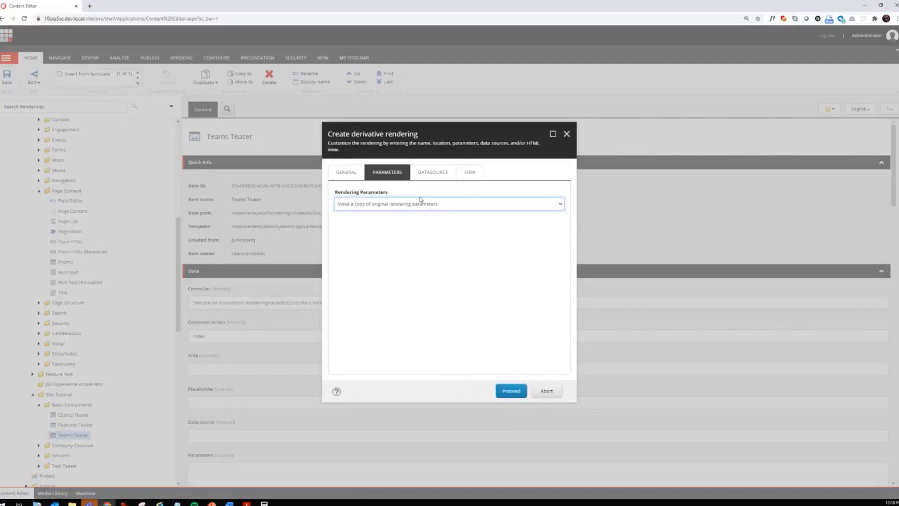
click(433, 172)
click(420, 204)
click(421, 221)
click(469, 172)
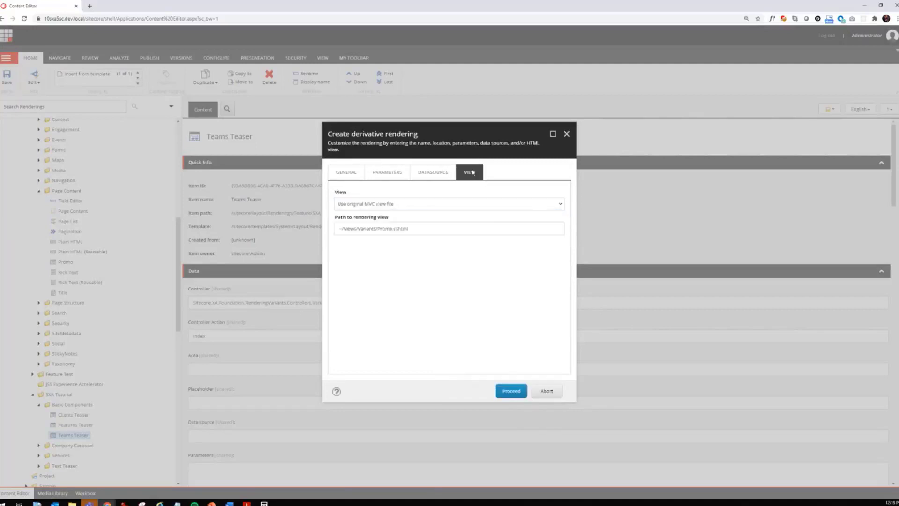
click(513, 391)
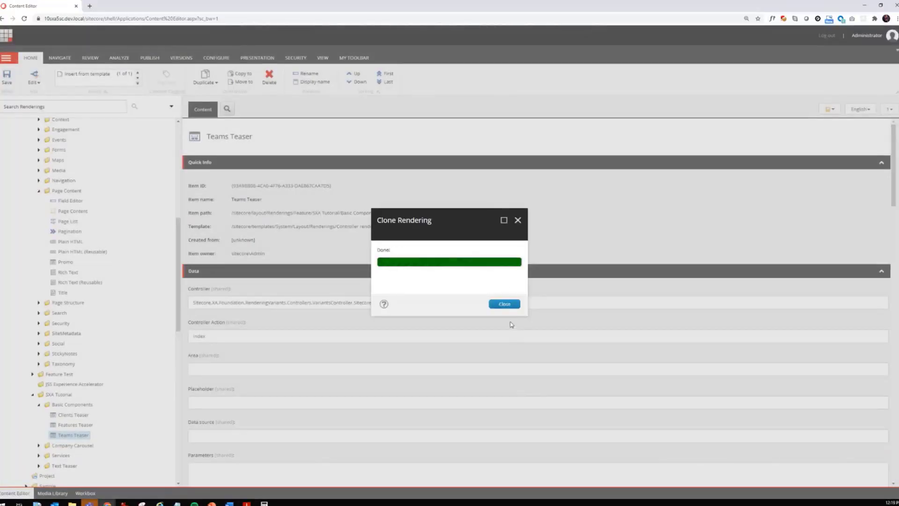
click(505, 304)
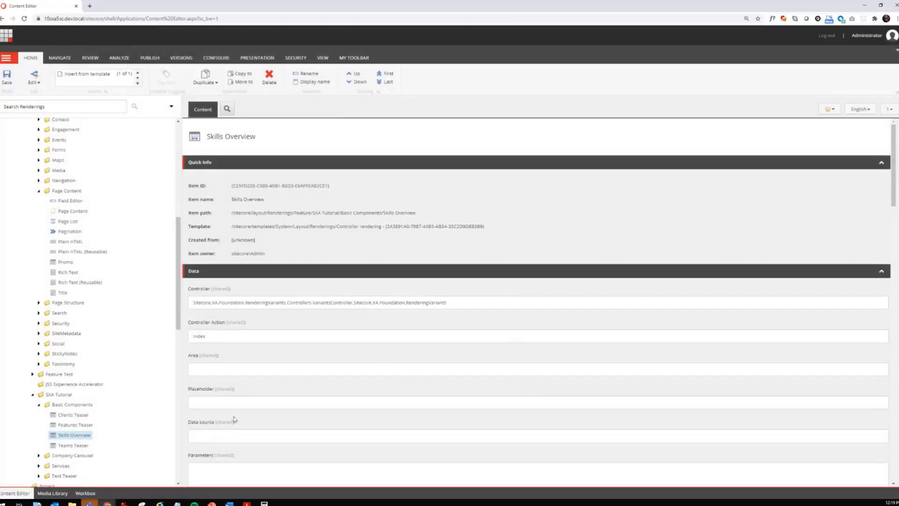
- Start cloning the Promo rendering under the name Testimonial
right_click(69, 261)
mouse_move(106, 381)
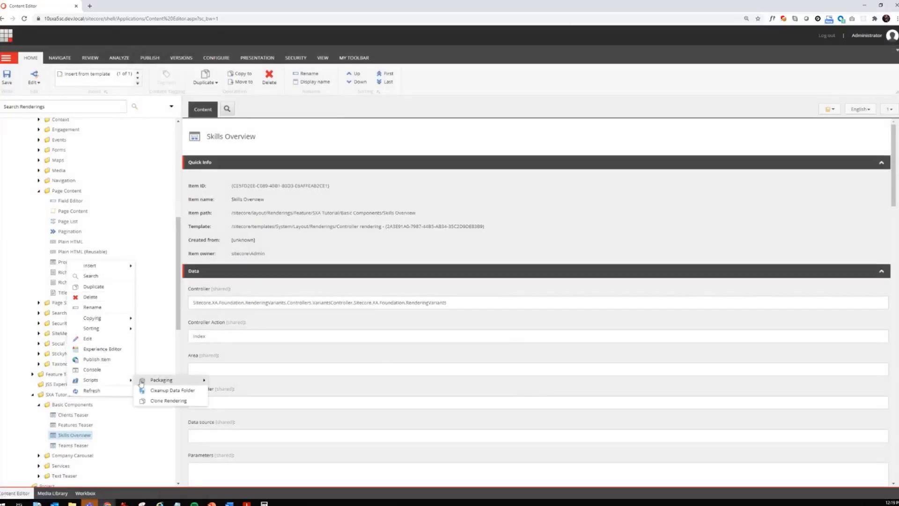
click(157, 401)
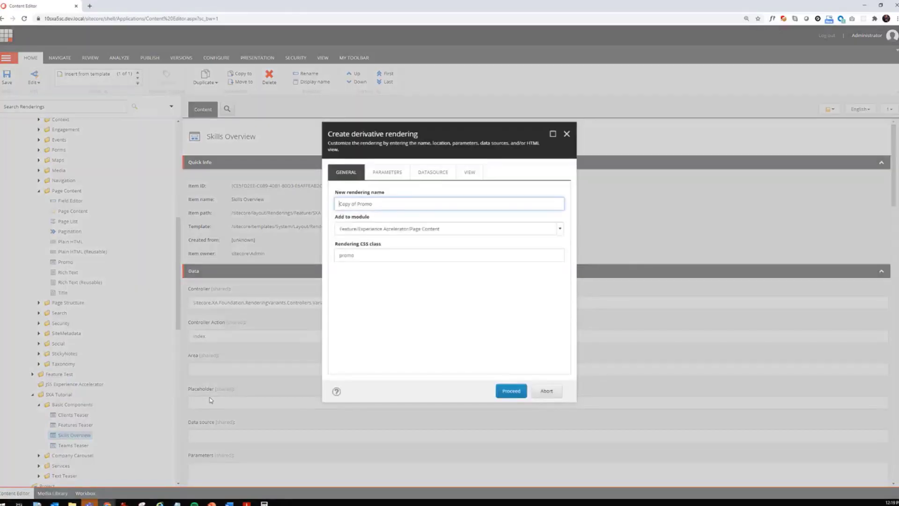
drag(374, 205, 319, 204)
text(Testimonial0)
- Assign the Testimonial clone to the Feature/SXA Tutorial/Basic Components module and set its rendering CSS class to testimonial
click(560, 228)
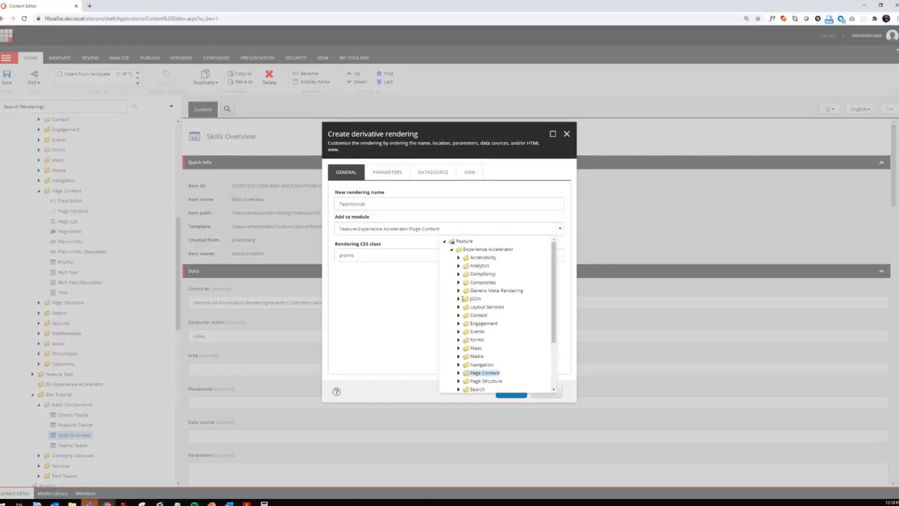
click(451, 249)
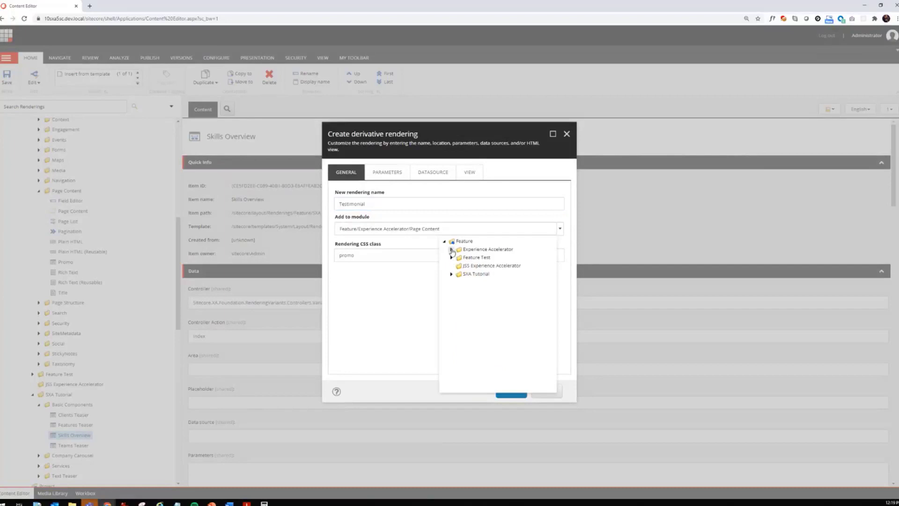
click(451, 274)
click(472, 283)
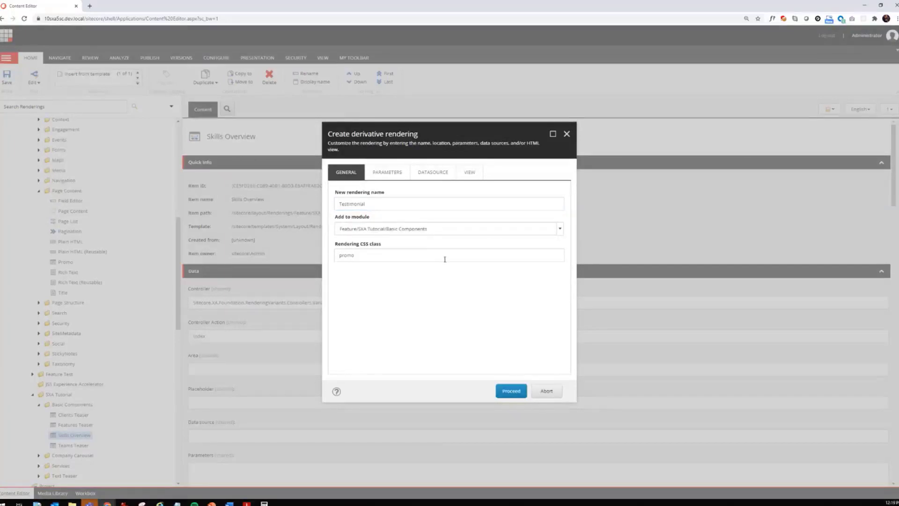
double_click(383, 256)
text(testimonial)
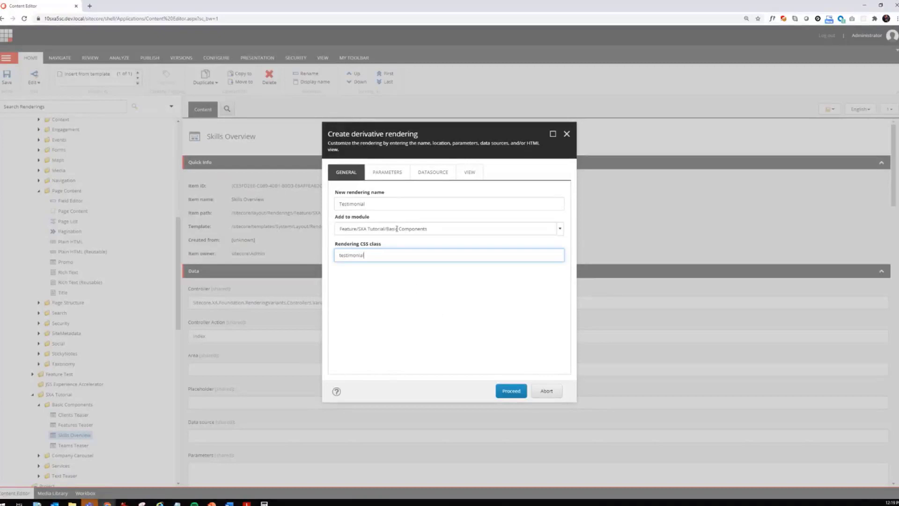
- Create the Testimonial clone with copies of the original rendering parameters and datasource, using the original MVC view file
click(387, 173)
click(375, 203)
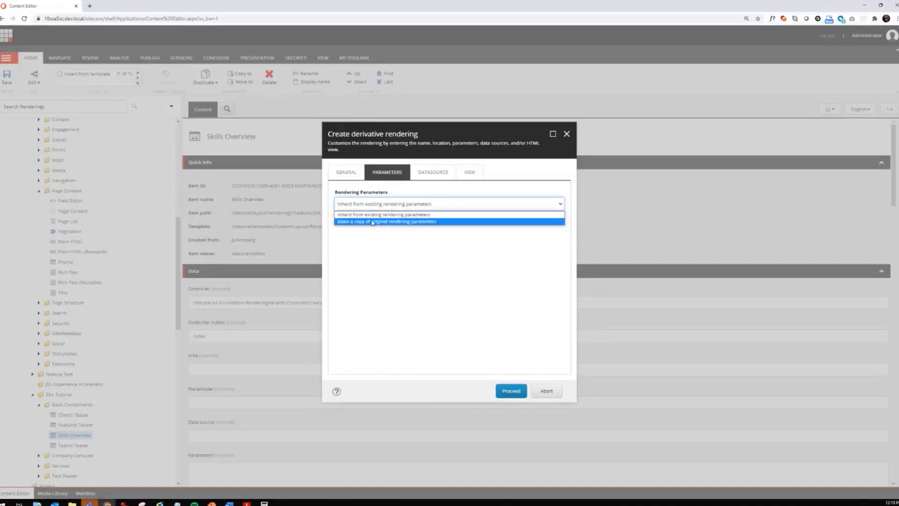
click(375, 221)
click(433, 173)
click(427, 204)
click(417, 218)
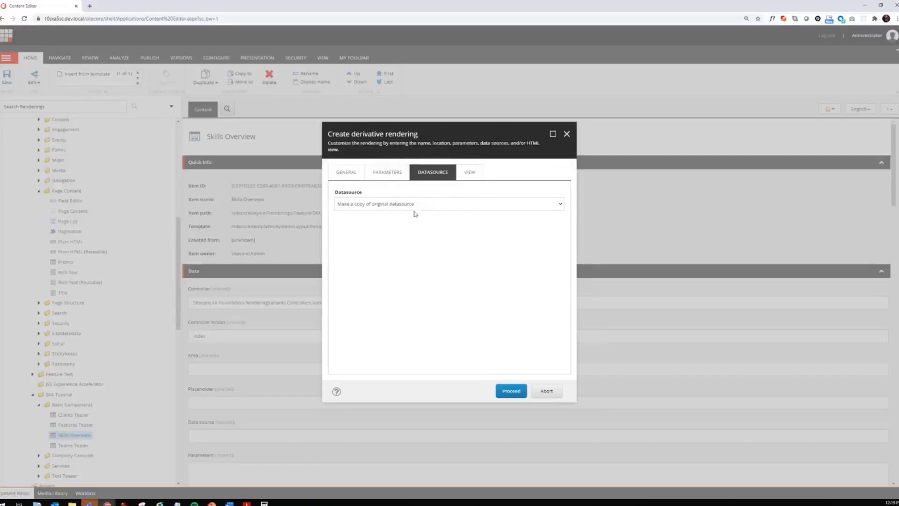
click(469, 172)
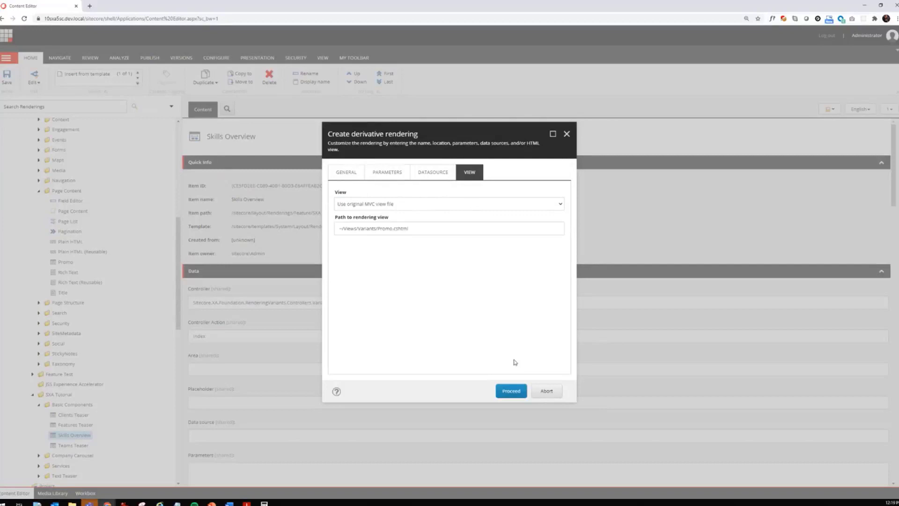
click(513, 392)
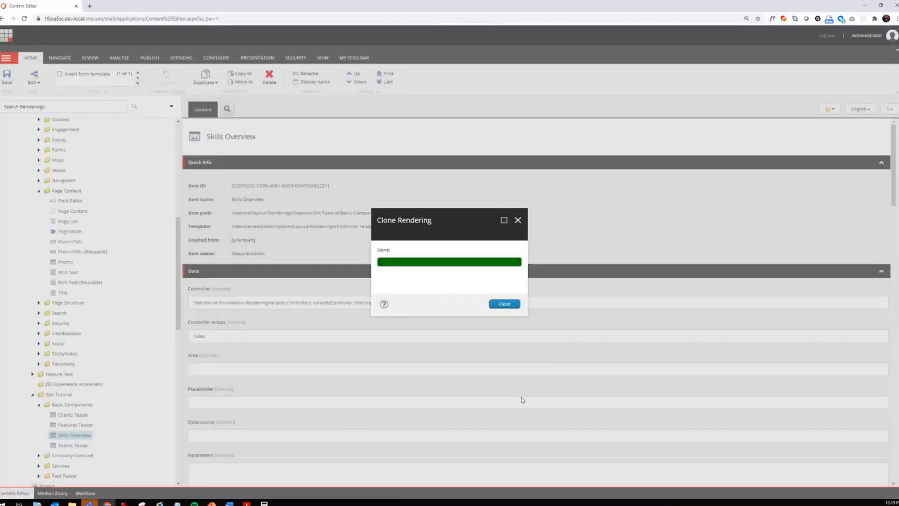
click(515, 304)
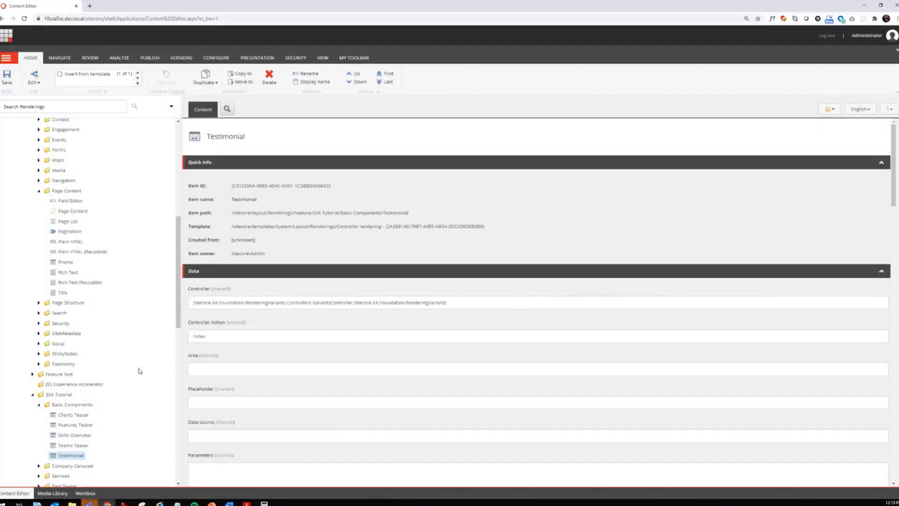
- Refresh the Basic Components Site Setup item under the Feature settings and examine its data items and rendering variants
click(38, 191)
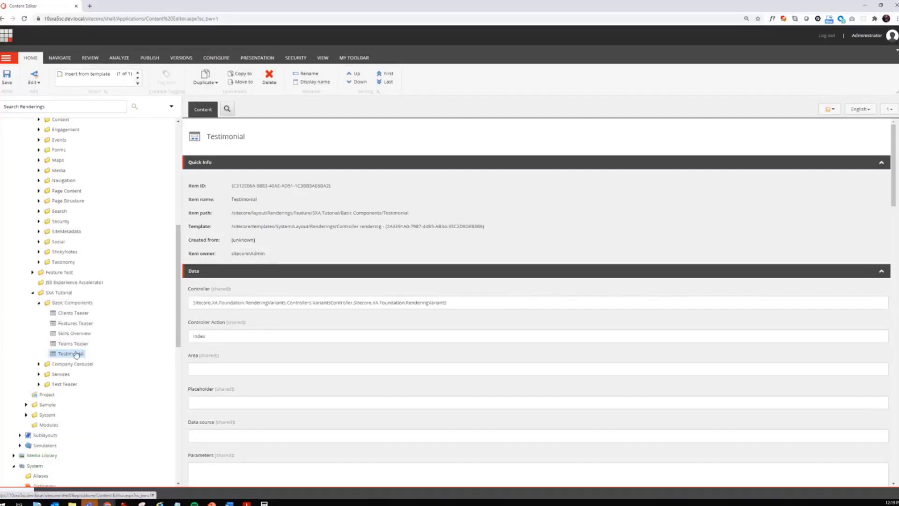
scroll(76, 354, down, 6)
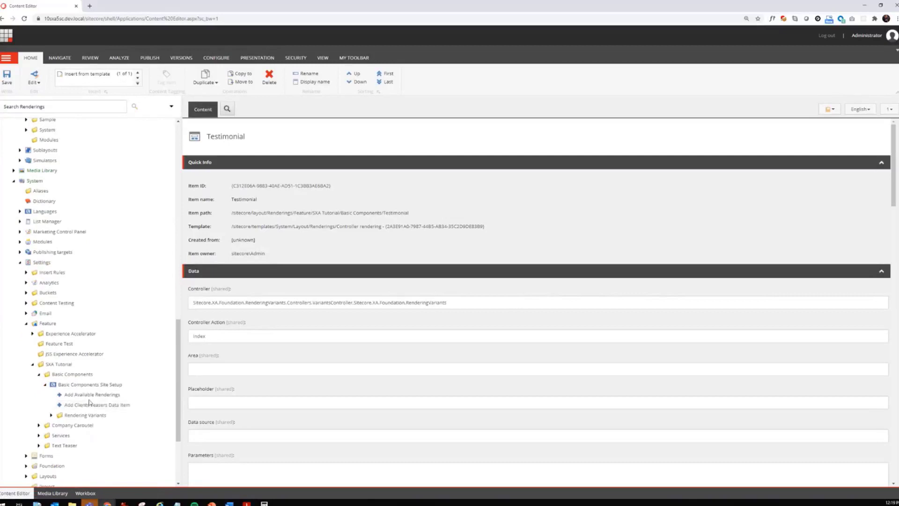
right_click(65, 385)
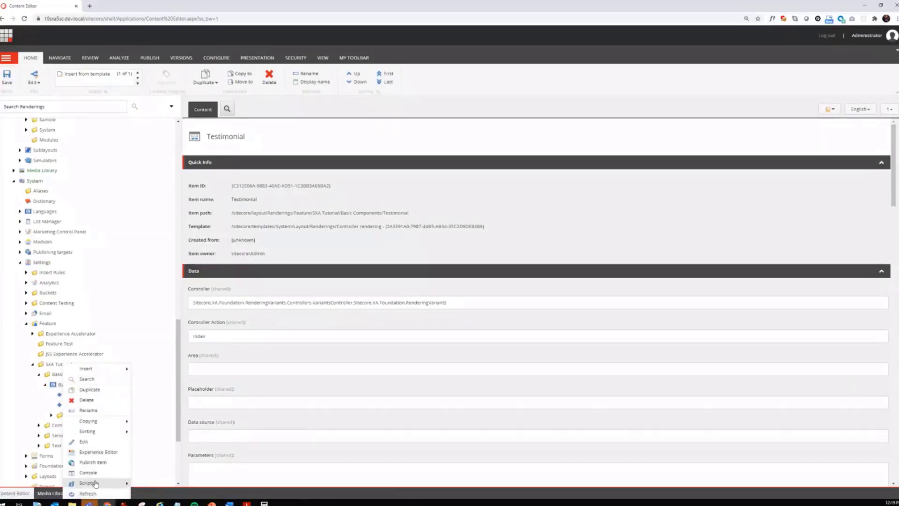
key(Escape)
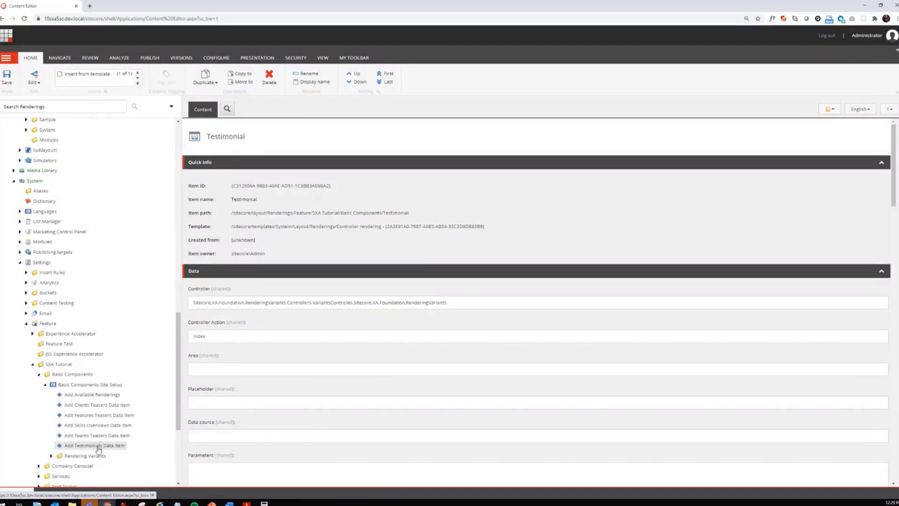
scroll(101, 426, down, 2)
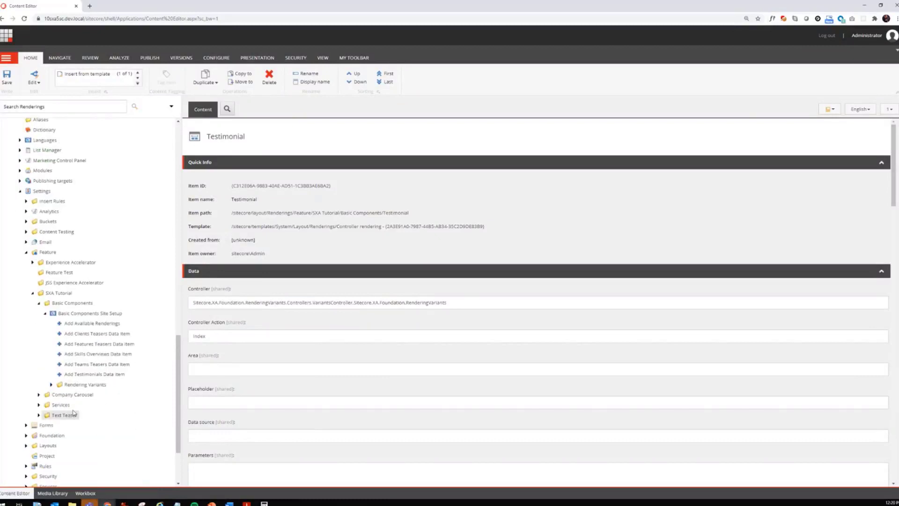
click(51, 384)
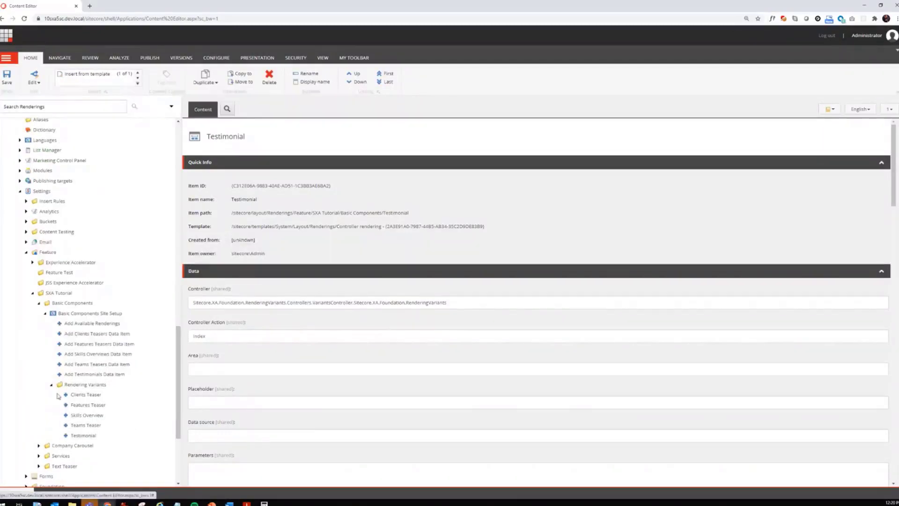
click(51, 384)
- Examine the branch templates of the Basic Components module under Templates/Branches/Feature/SXA Tutorial
scroll(96, 398, down, 3)
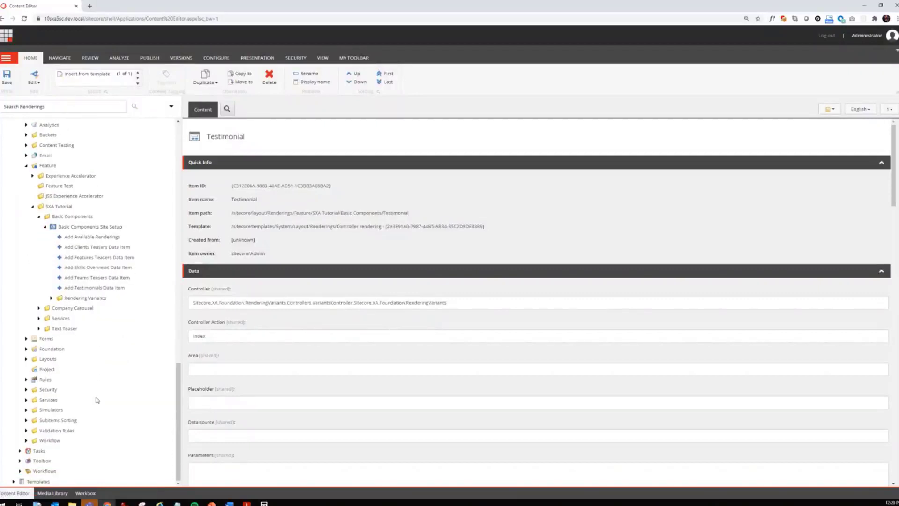
click(13, 481)
scroll(91, 428, down, 3)
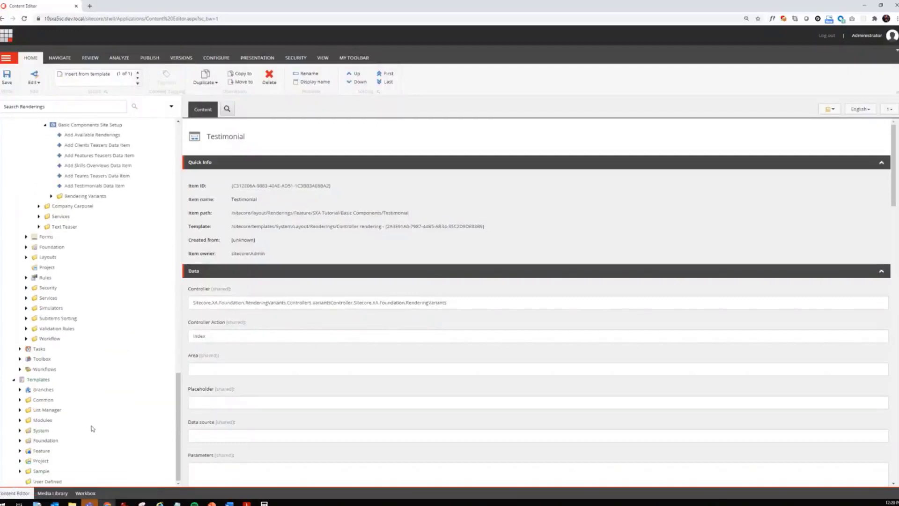
click(19, 389)
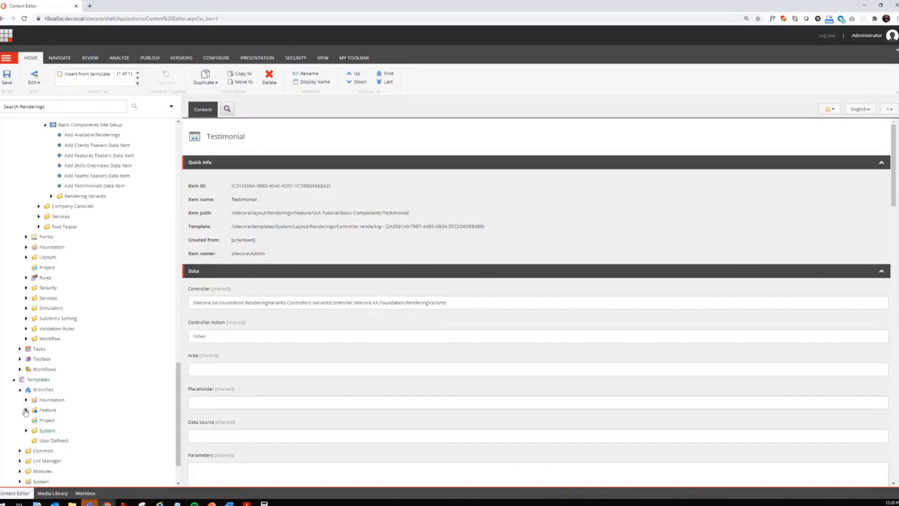
click(26, 410)
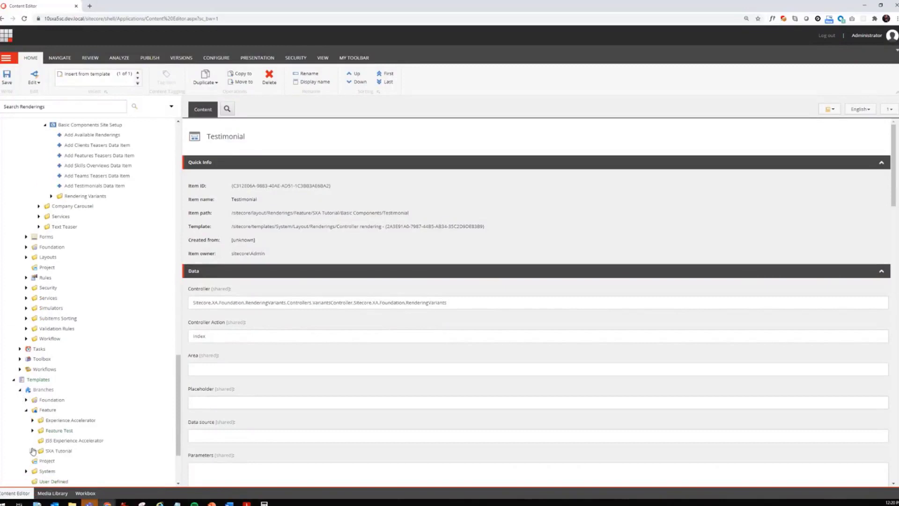
click(32, 450)
scroll(104, 414, down, 3)
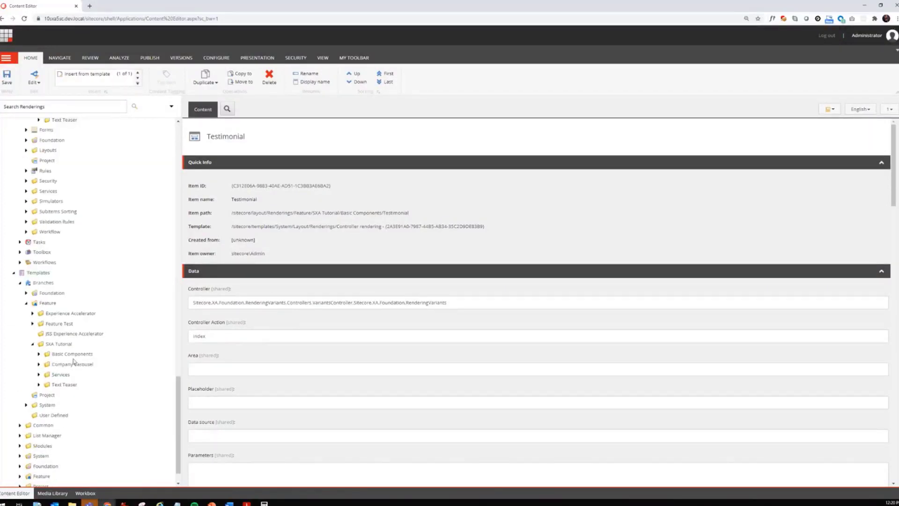
click(38, 354)
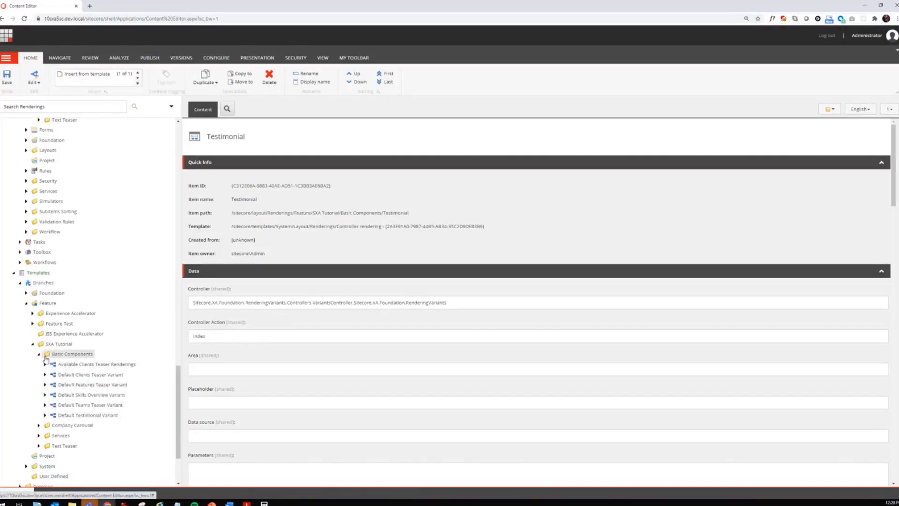
click(32, 343)
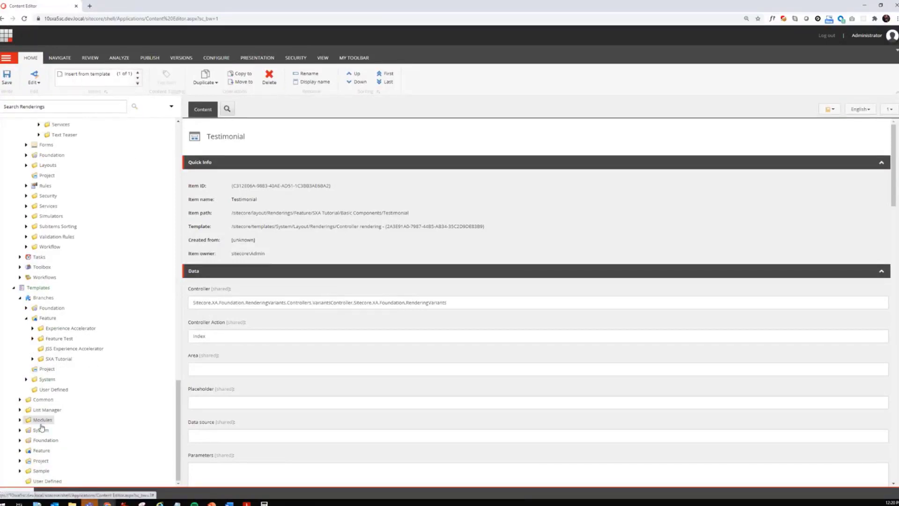
- Examine the data templates and folder templates of Basic Components under Templates/Feature/SXA Tutorial
click(21, 451)
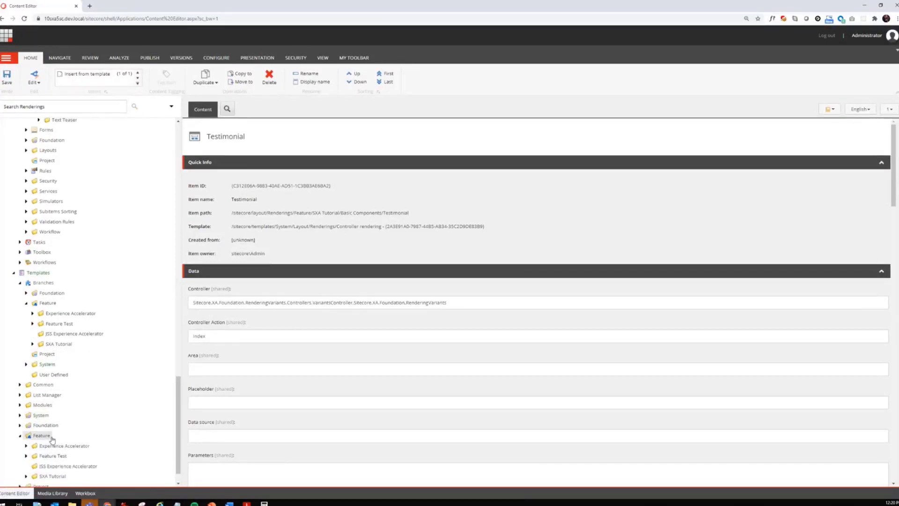
click(25, 476)
click(32, 419)
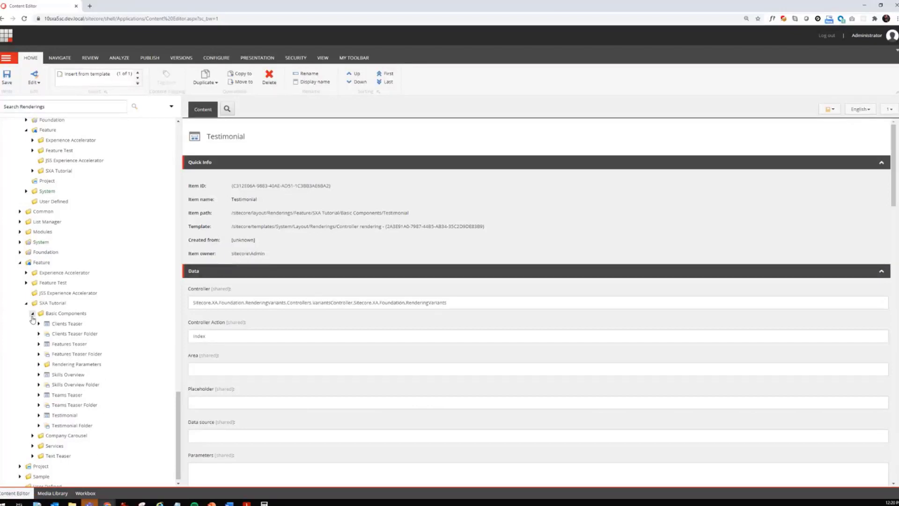
- Review the location, template and name of the Add Available Renderings, Add Clients Teasers and Add Features Teasers site setup items
scroll(105, 337, up, 6)
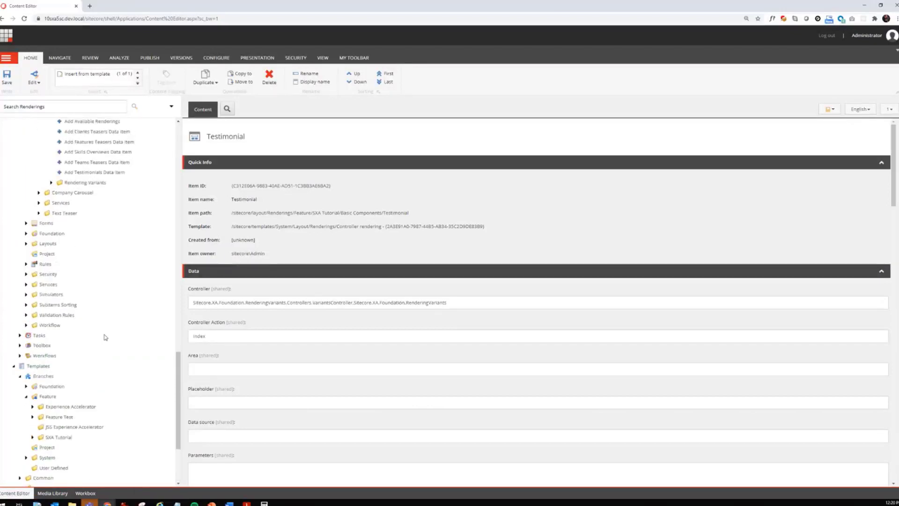
scroll(105, 337, up, 3)
click(112, 252)
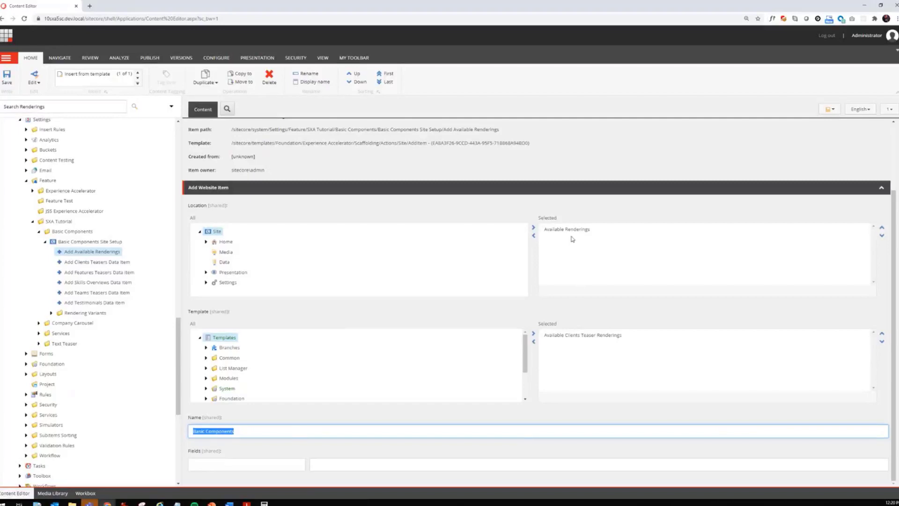
drag(252, 434, 191, 433)
click(116, 263)
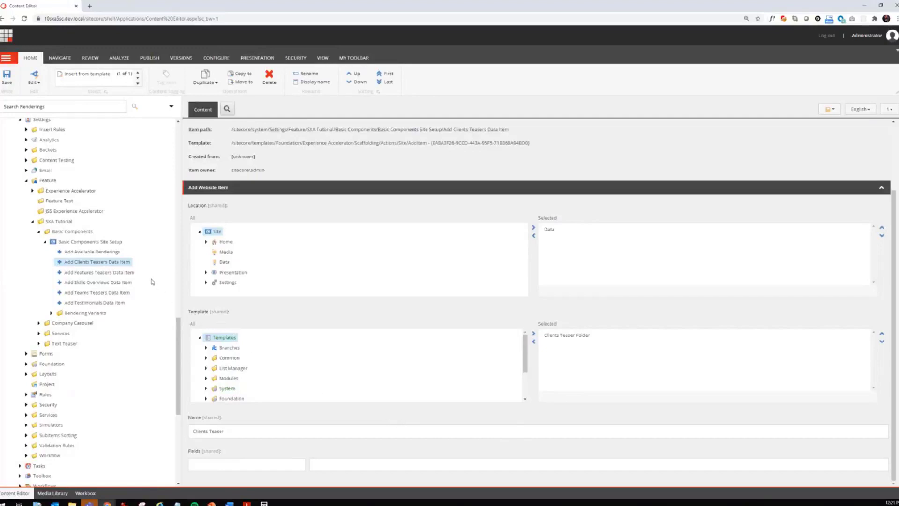
click(123, 272)
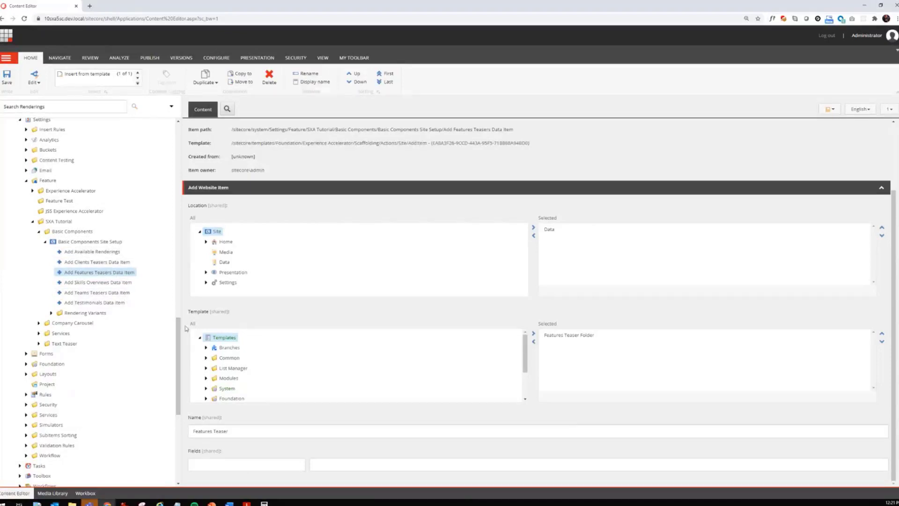
- Recheck the template used by Add Available Renderings and open the Available Clients Teaser Renderings branch under SXA Tutorial/Basic Components
scroll(96, 323, down, 3)
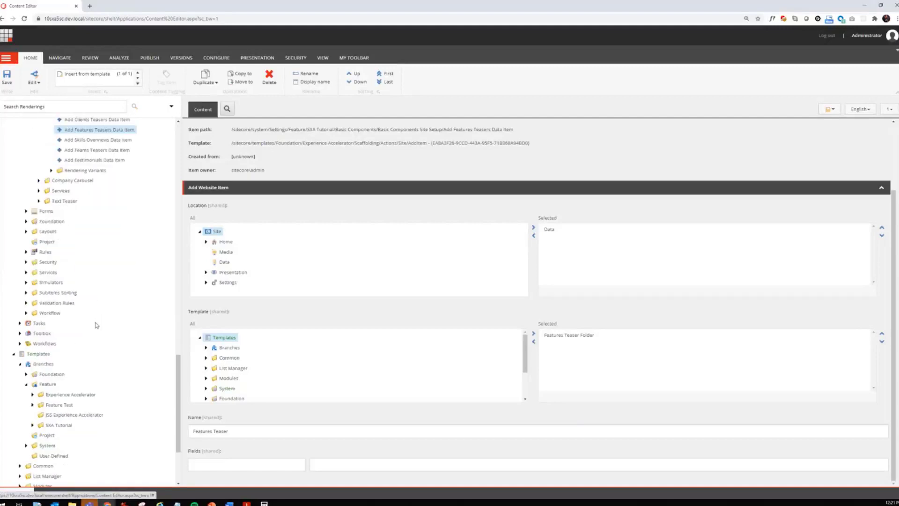
click(33, 425)
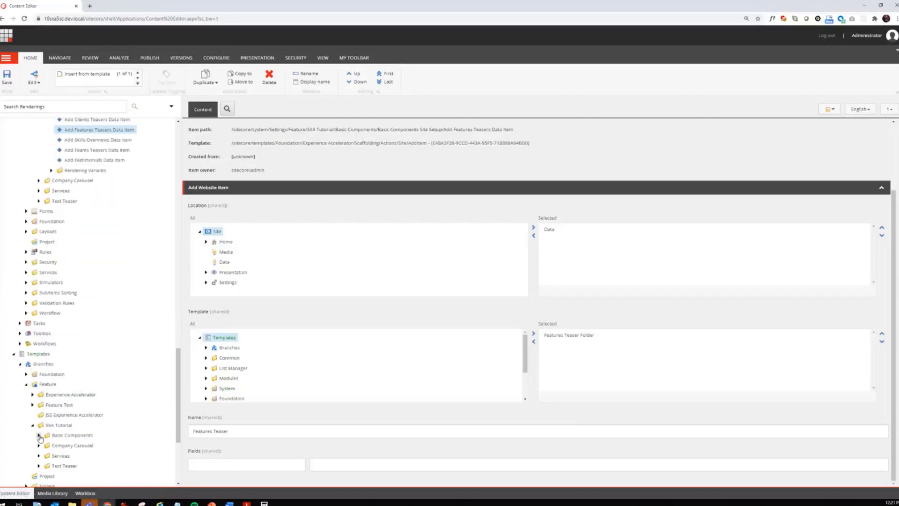
scroll(89, 192, up, 3)
click(92, 180)
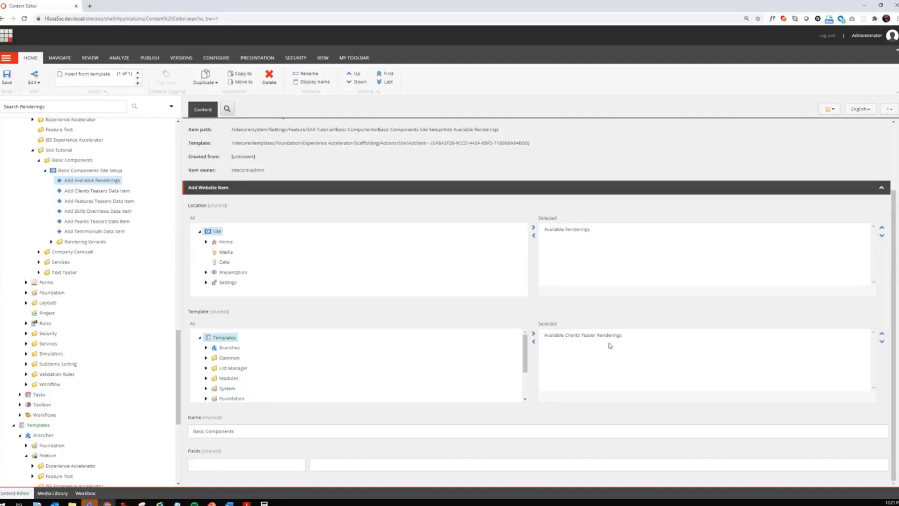
scroll(105, 381, down, 2)
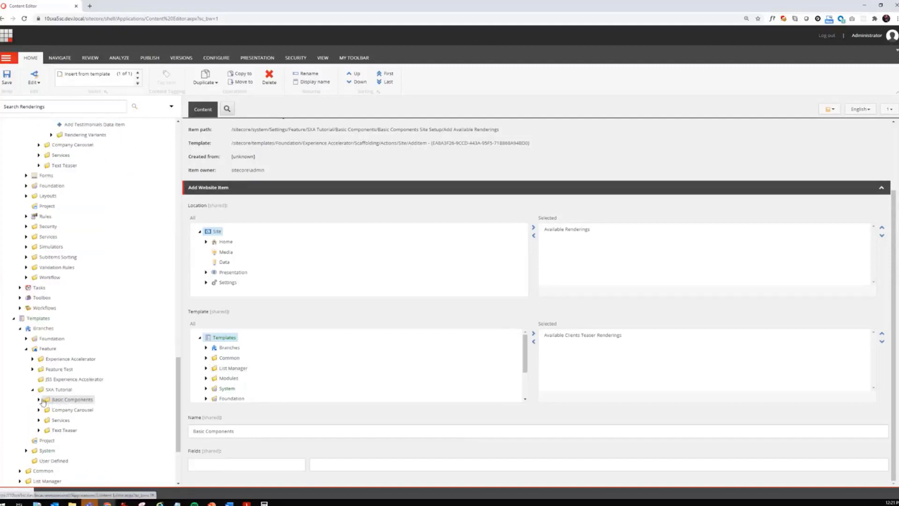
click(40, 400)
click(71, 410)
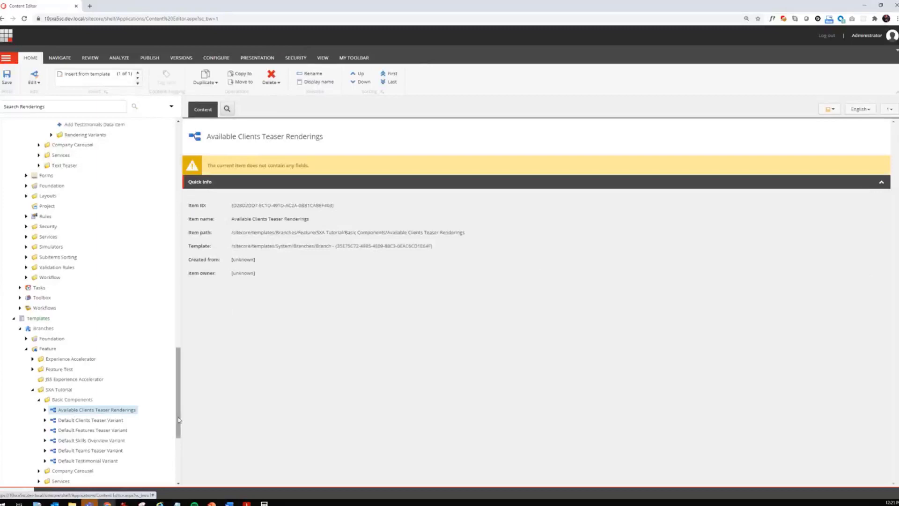
- Examine the renderings listed in the $name item of the Available Clients Teaser Renderings branch
click(45, 410)
click(56, 421)
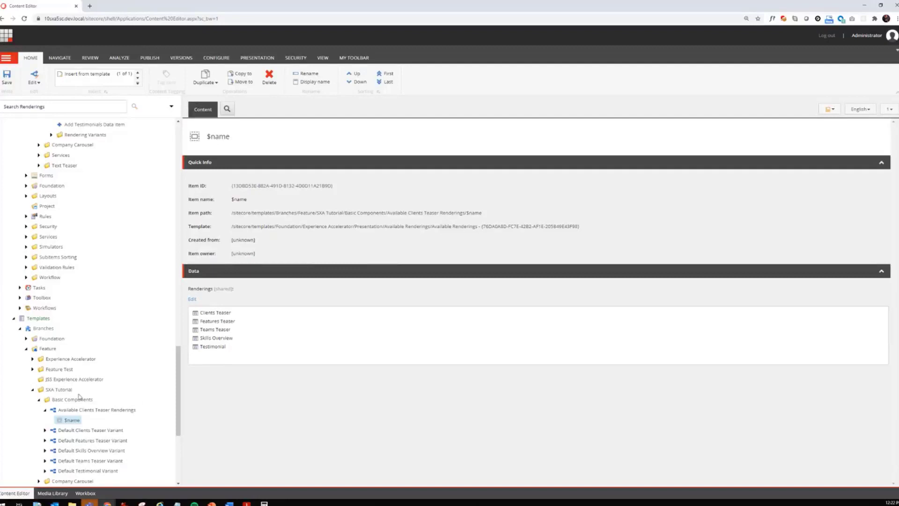
click(46, 410)
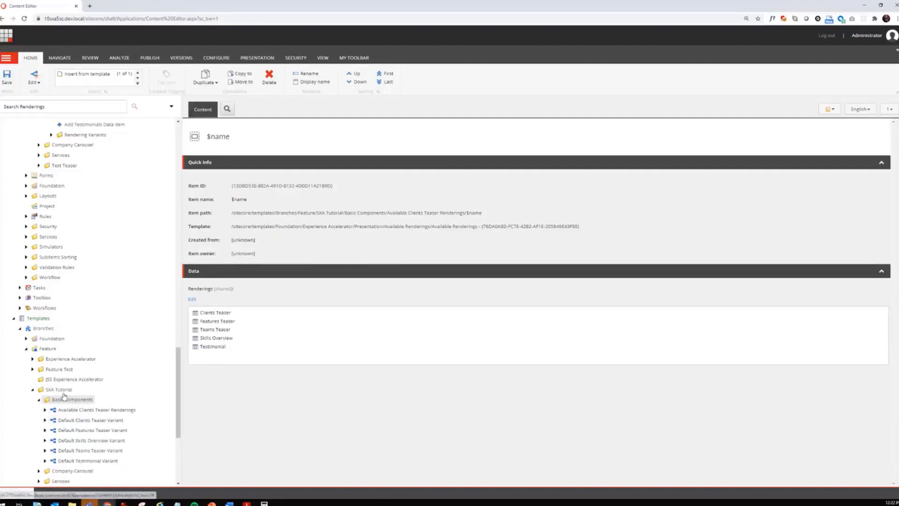
scroll(94, 336, up, 3)
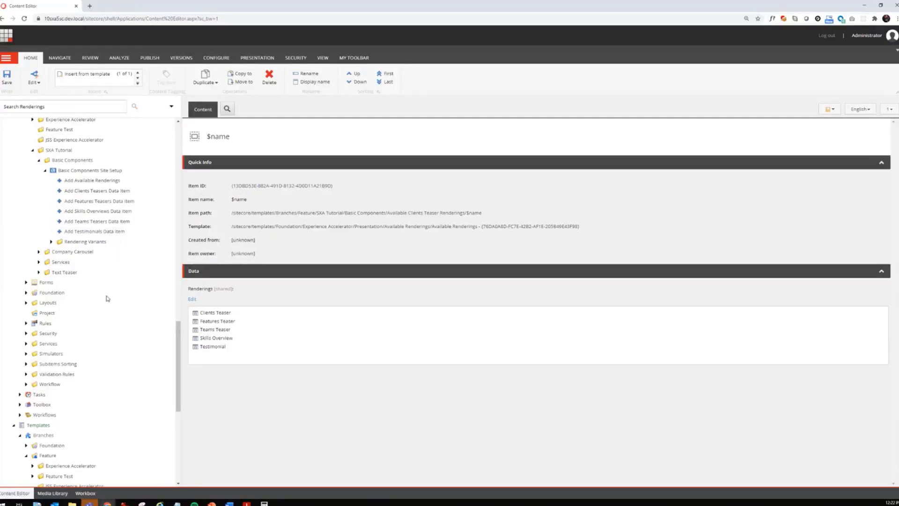
scroll(106, 300, down, 2)
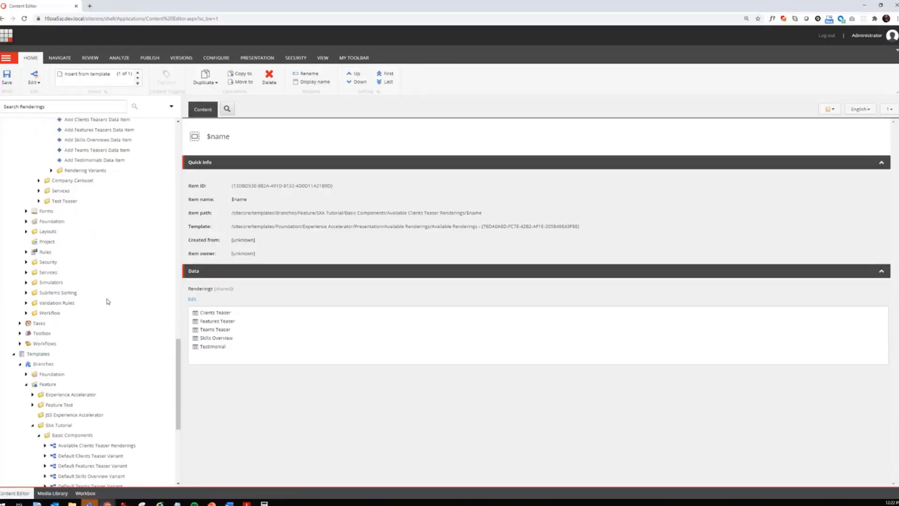
scroll(48, 412, down, 1)
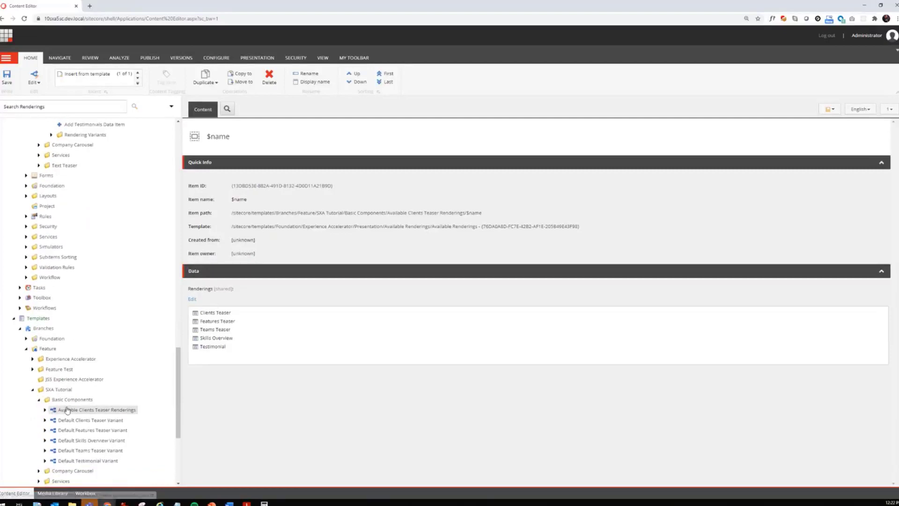
- Delete the subitems of the Default variant definition in the Default Clients Teaser Variant branch
click(45, 421)
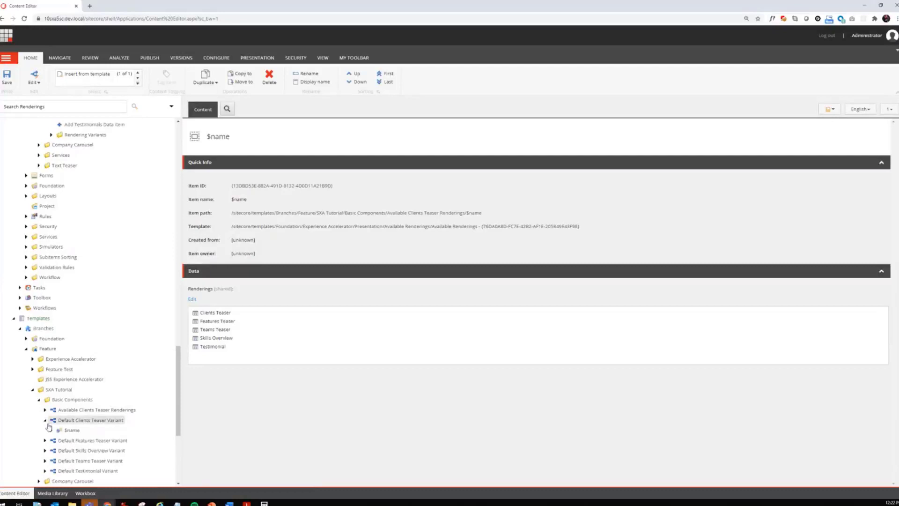
click(52, 429)
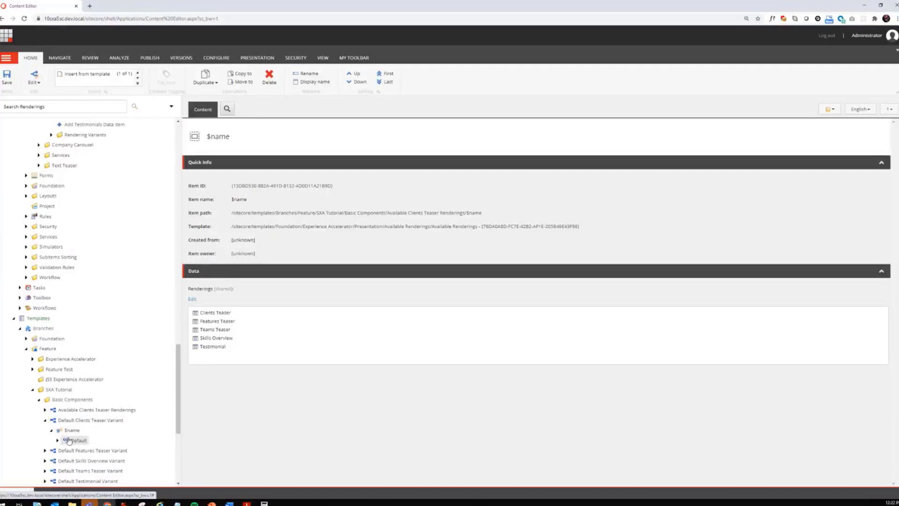
click(58, 440)
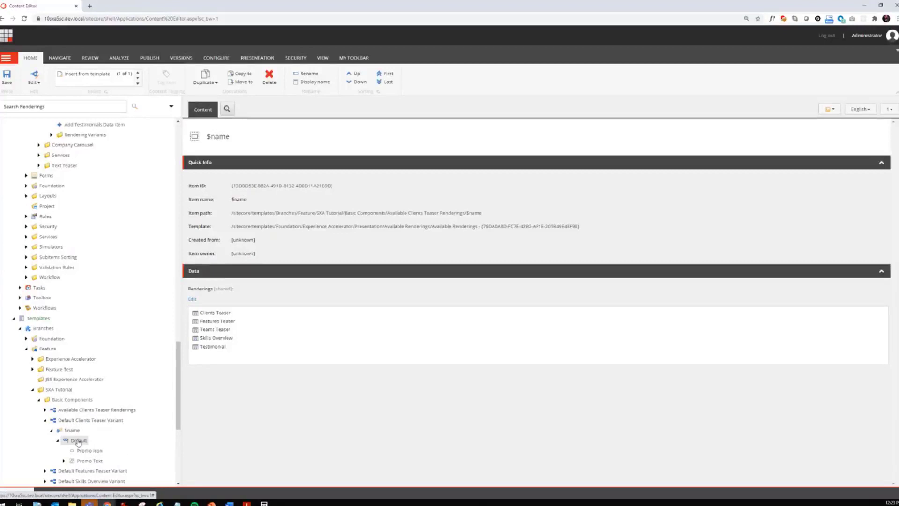
right_click(79, 441)
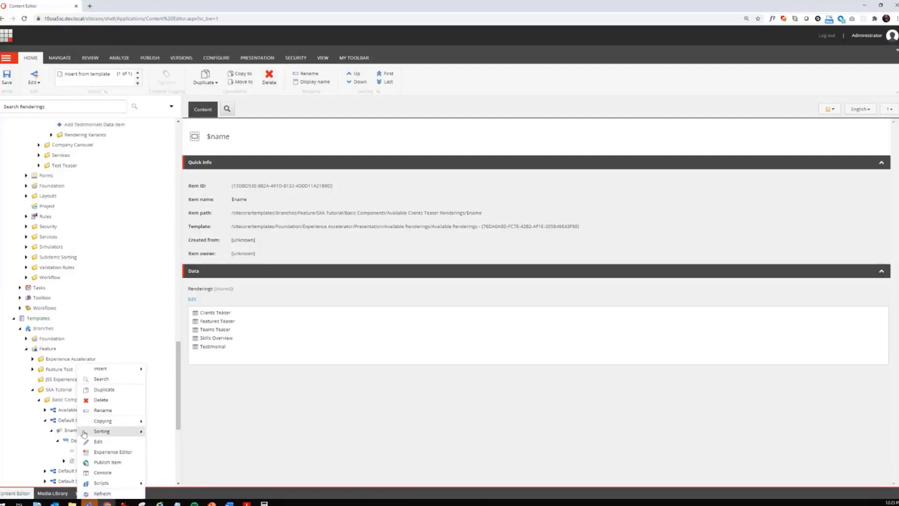
click(69, 441)
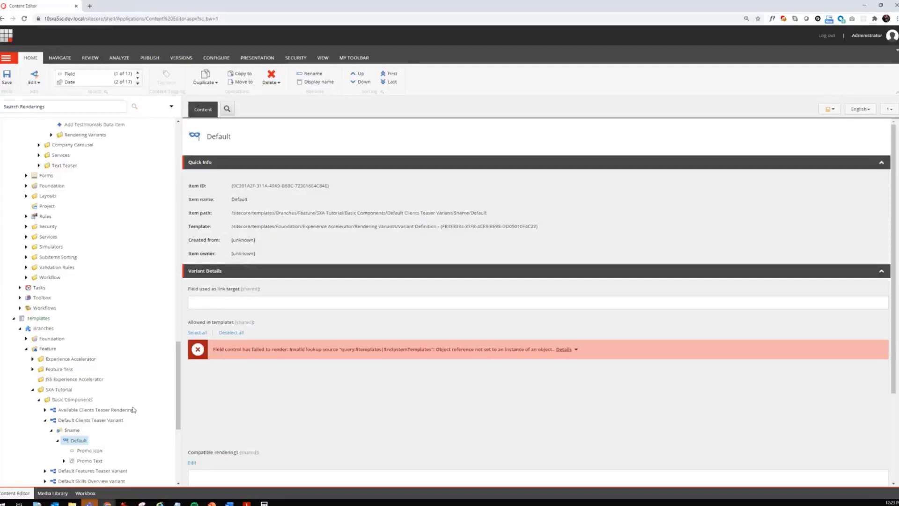
click(277, 81)
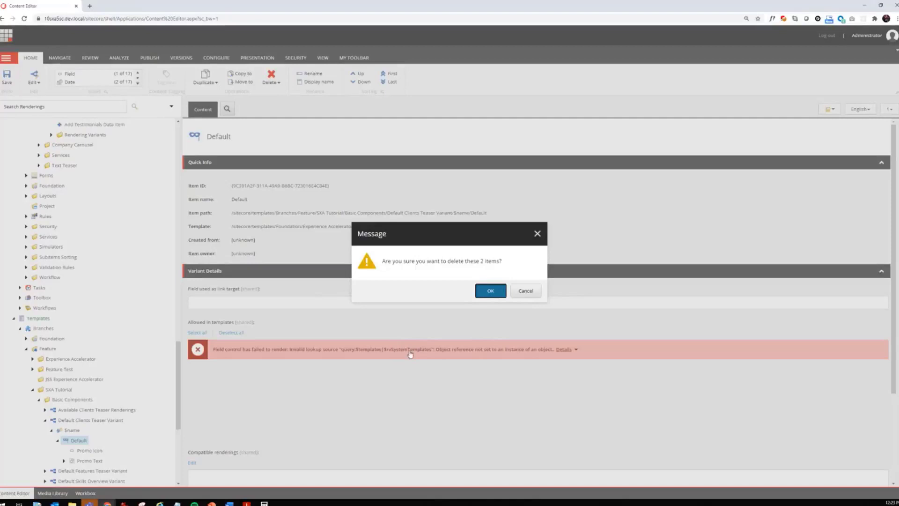
click(490, 291)
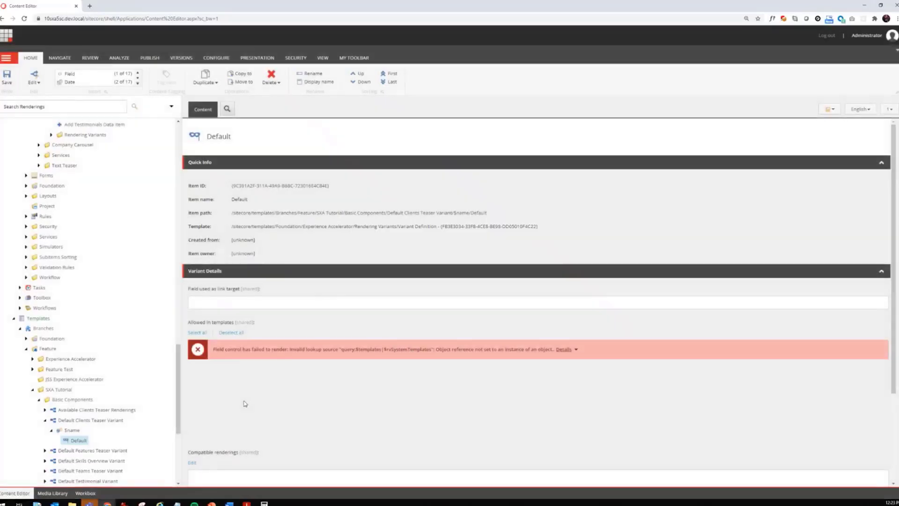
- Delete the subitems of the Default variant definition in the Default Features Teaser Variant branch
click(45, 450)
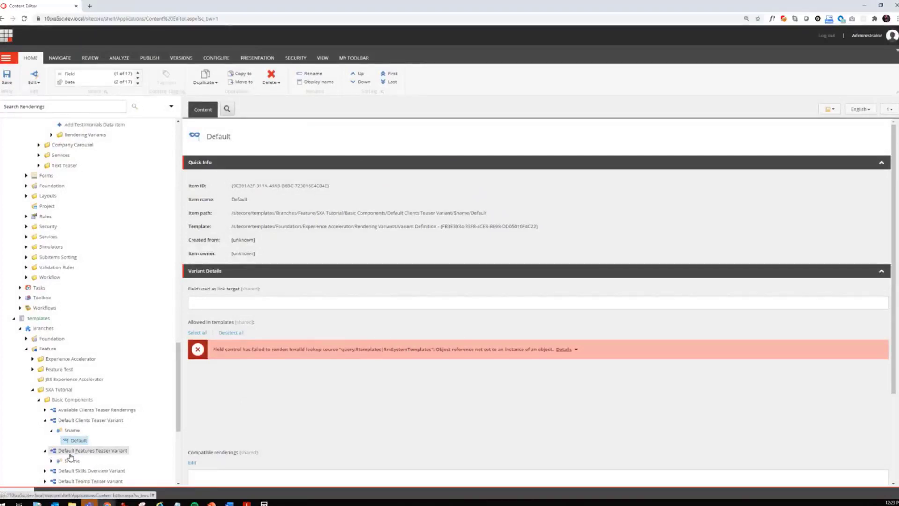
click(51, 460)
click(66, 470)
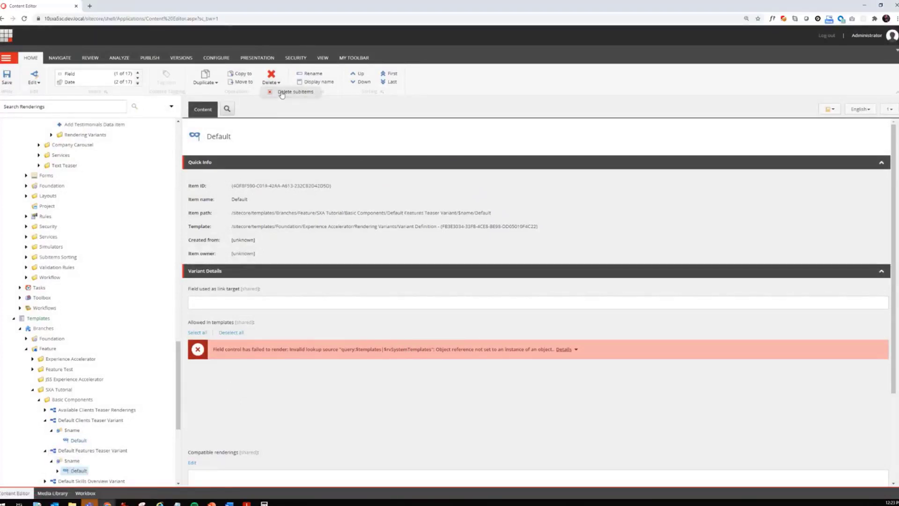
click(279, 88)
click(490, 290)
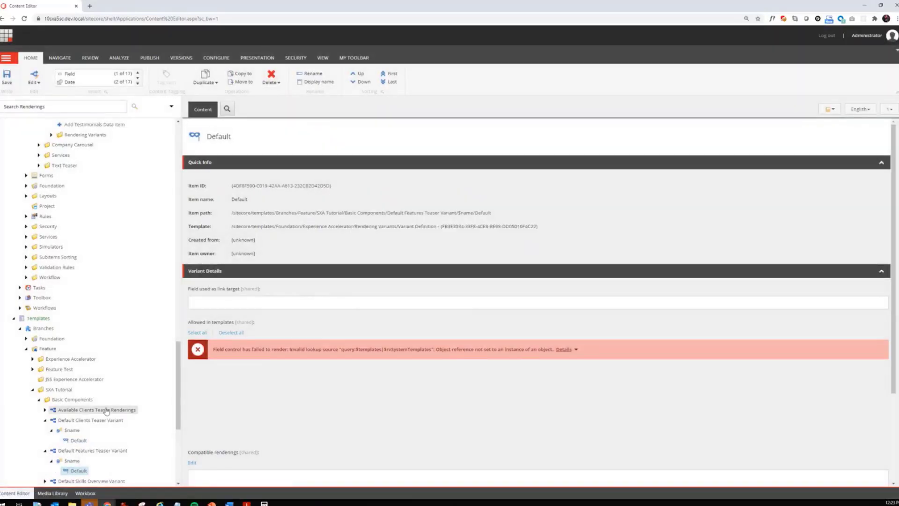
- Delete the subitems of the Default variant definition in the Default Skills Overview Variant branch
scroll(50, 383, down, 3)
click(45, 374)
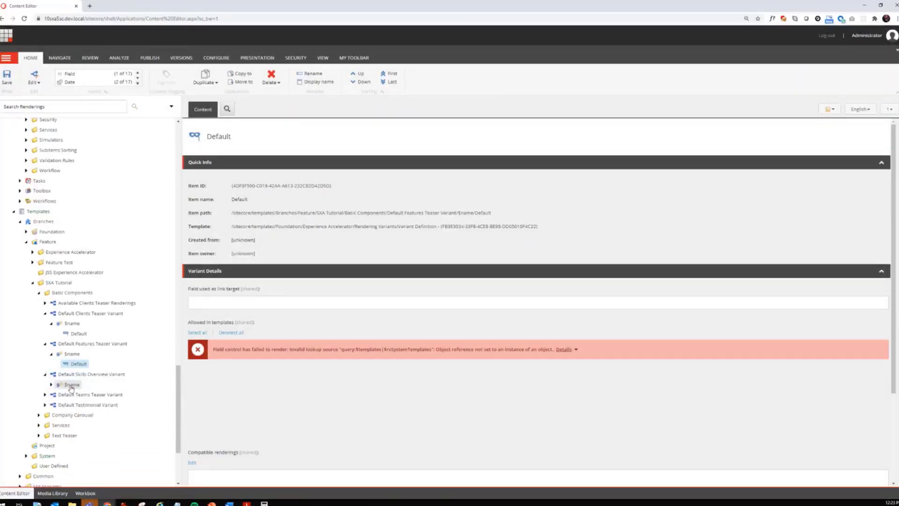
click(58, 384)
click(52, 384)
click(78, 394)
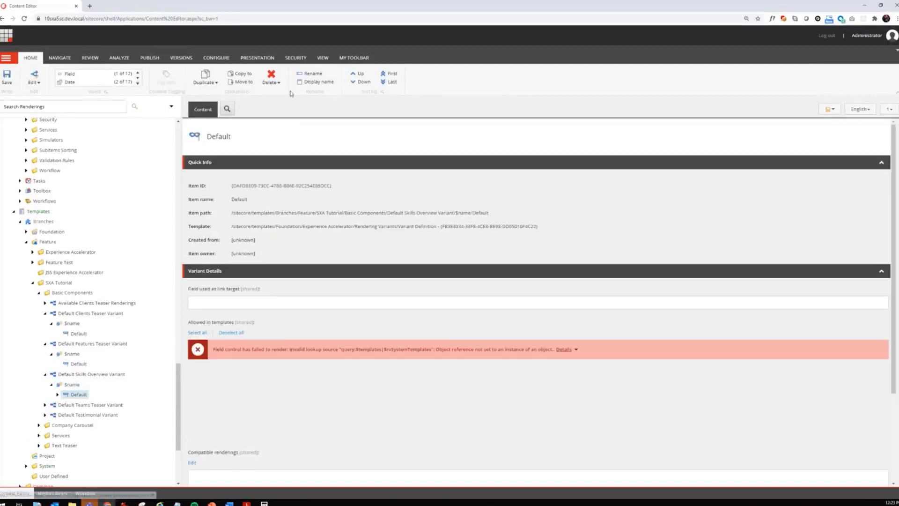
click(273, 83)
click(291, 93)
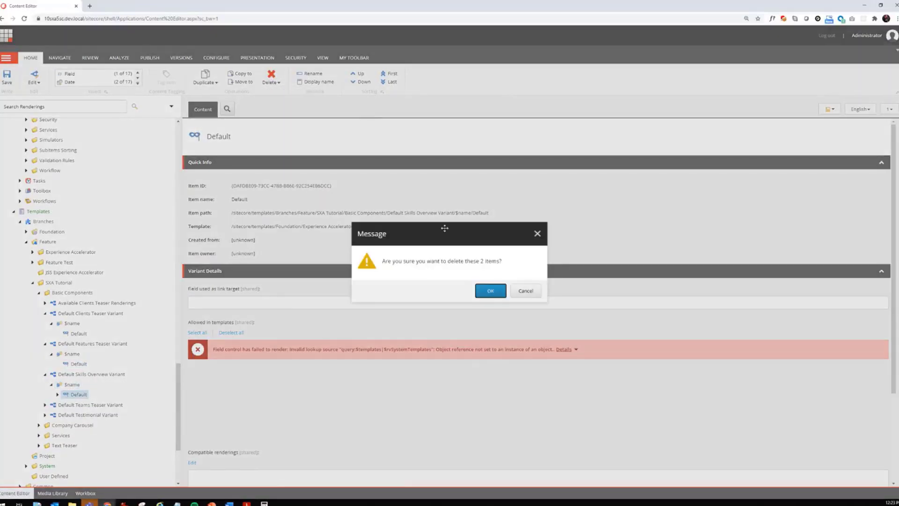
click(490, 291)
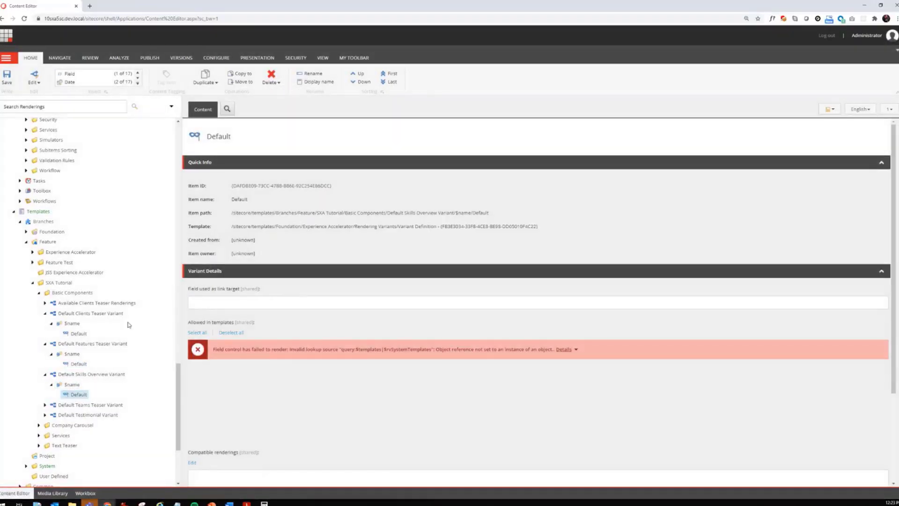
- Delete the subitems of the Default variant definition in the Default Teams Teaser Variant branch
click(45, 404)
click(51, 415)
click(75, 425)
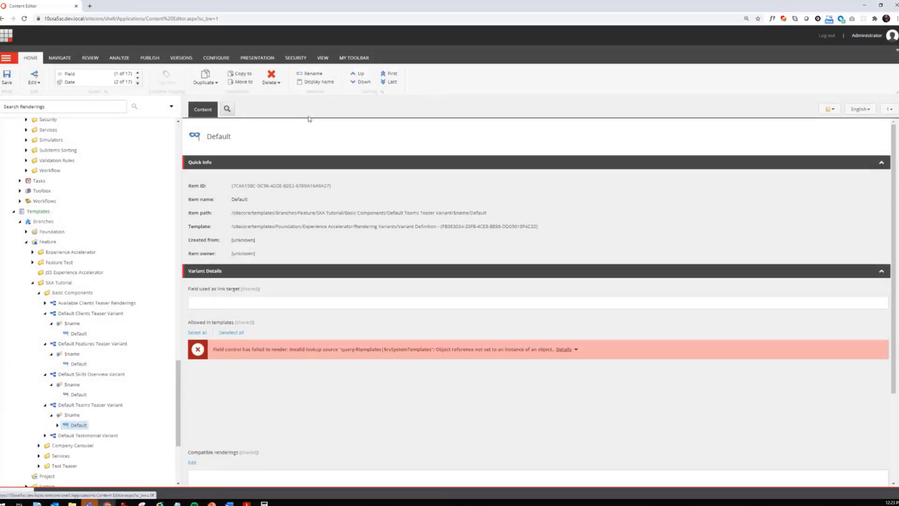
click(272, 81)
click(287, 93)
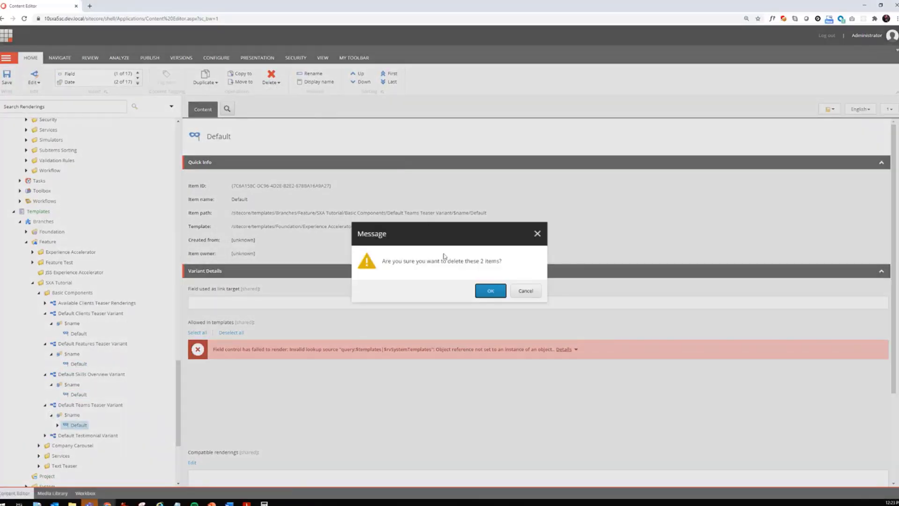
click(489, 291)
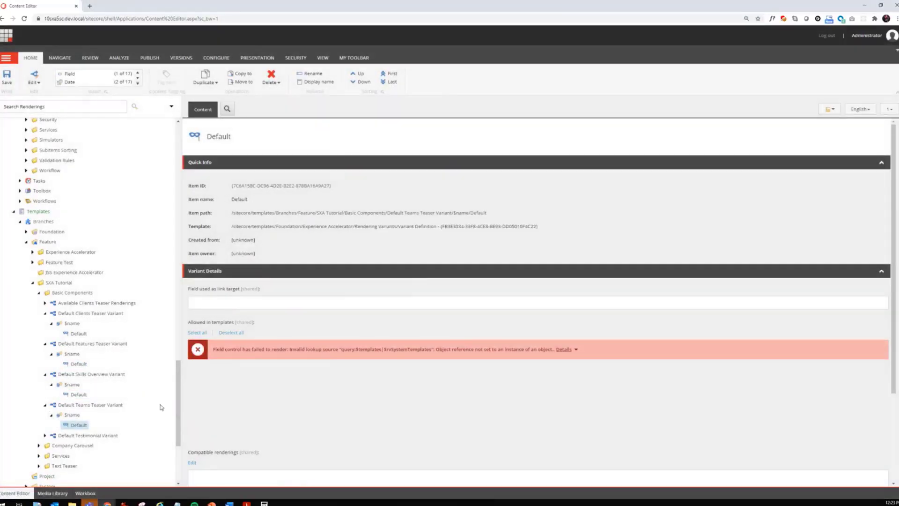
- Delete the subitems of the Default variant definition in the Default Testimonial Variant branch
click(45, 436)
click(71, 445)
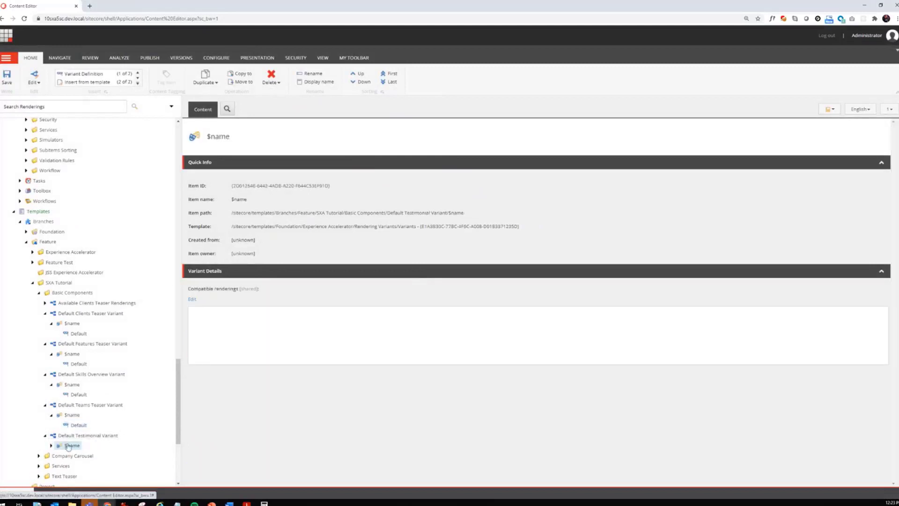
click(51, 445)
click(74, 456)
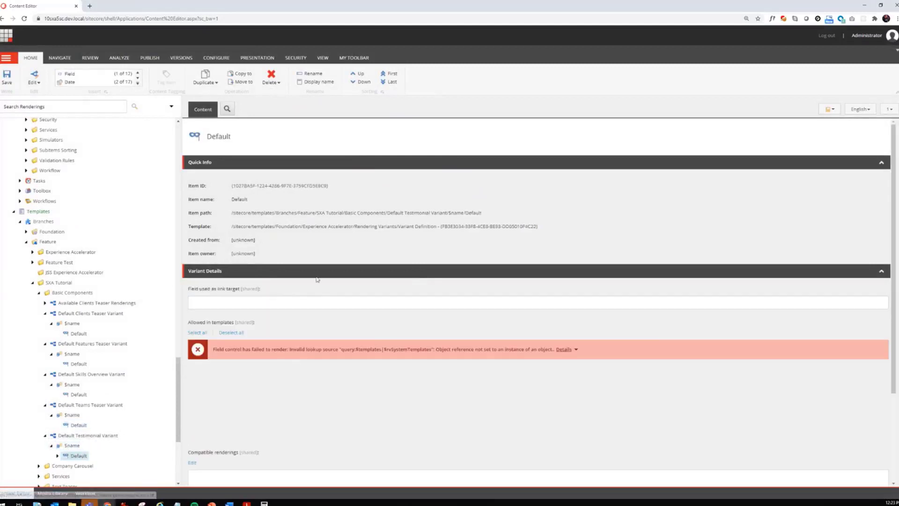
click(278, 88)
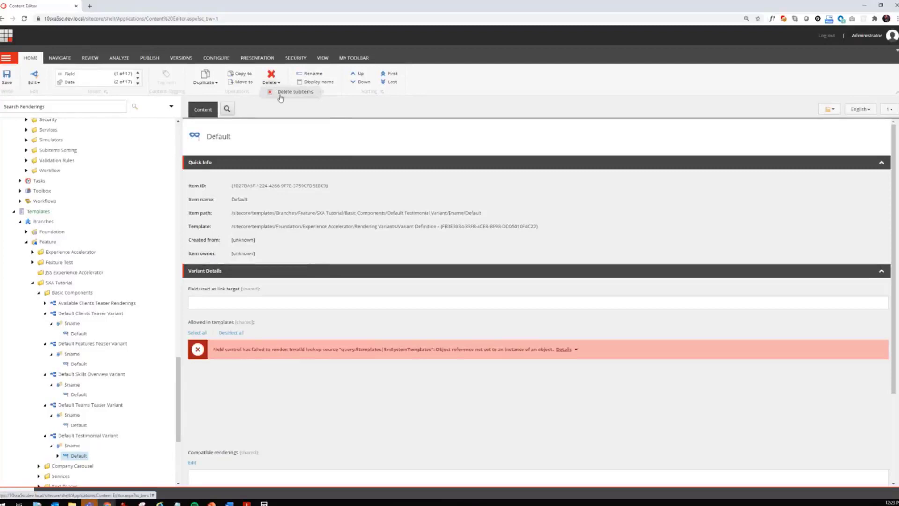
click(281, 93)
click(490, 291)
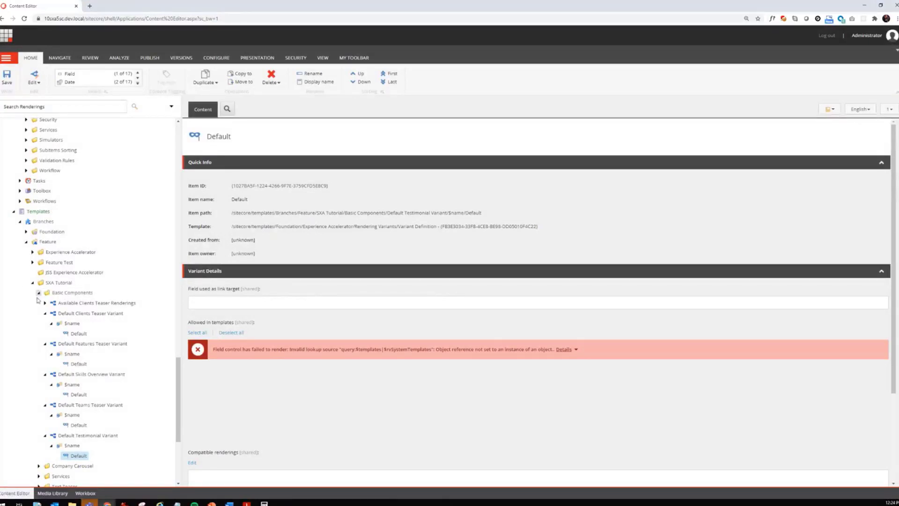
- Collapse the five default variant branches under Basic Components in the content tree
click(45, 312)
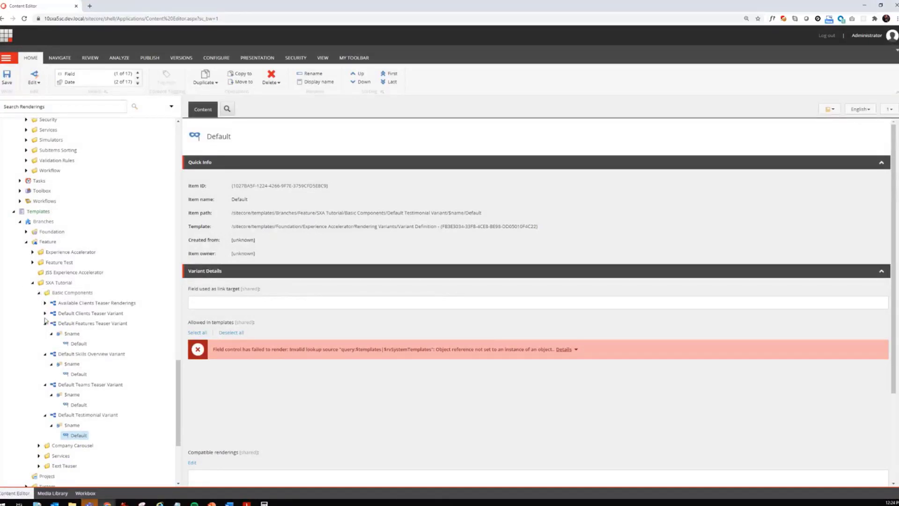
click(45, 323)
click(45, 333)
click(45, 343)
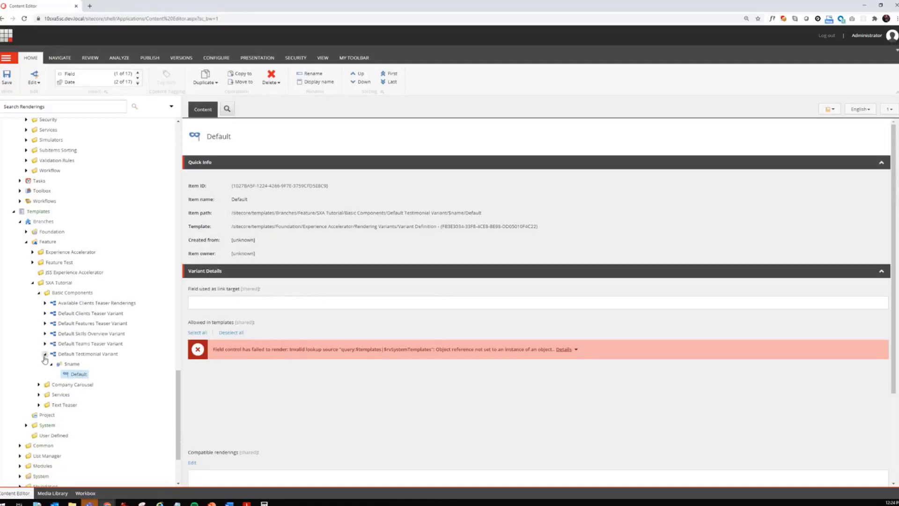
click(45, 354)
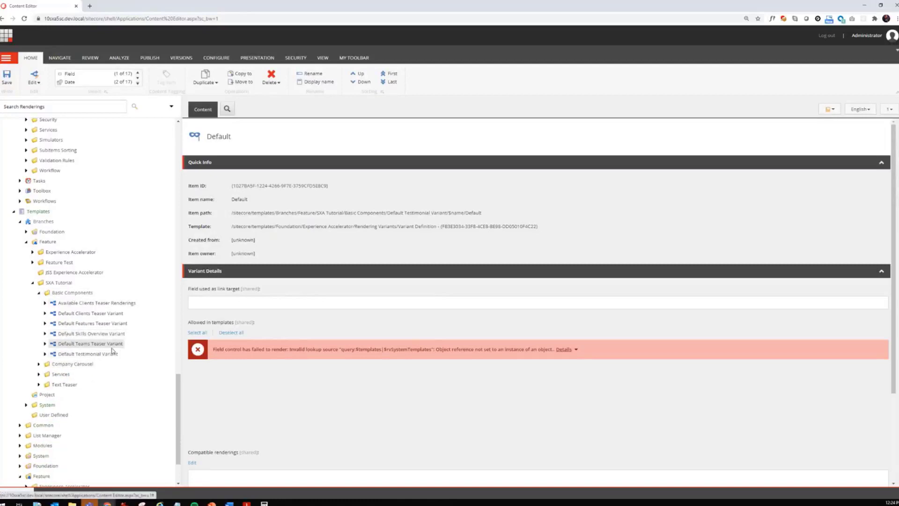
- Check the modules offered for a new SXA site under SXA Tutorial, then cancel the site creation
scroll(134, 285, up, 1)
scroll(100, 294, up, 6)
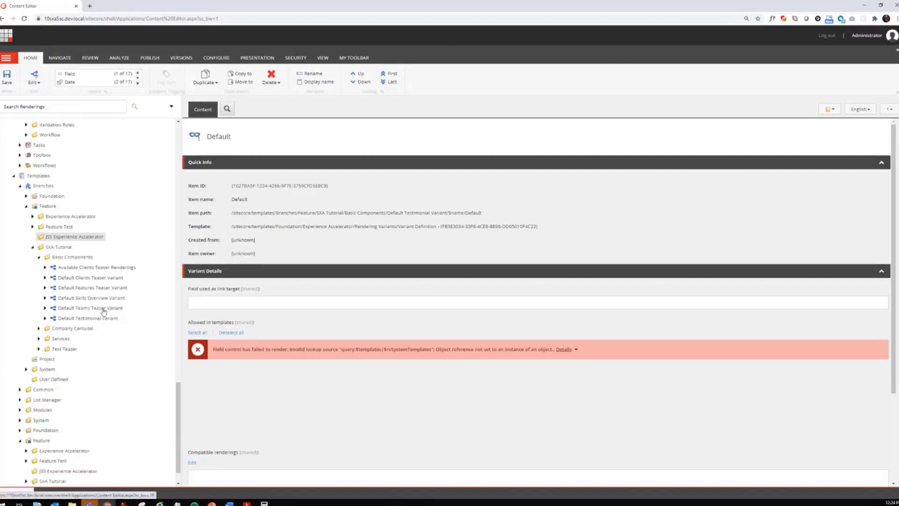
scroll(100, 294, down, 5)
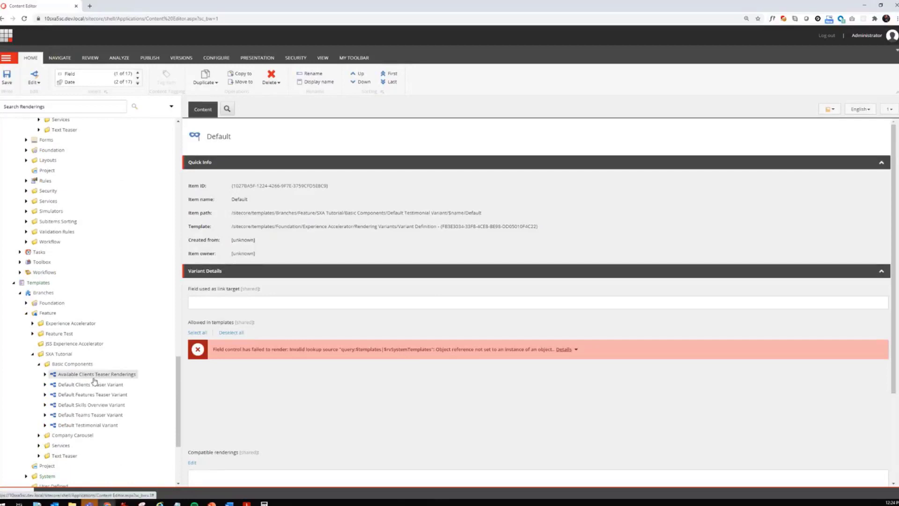
scroll(105, 369, up, 15)
scroll(107, 373, up, 10)
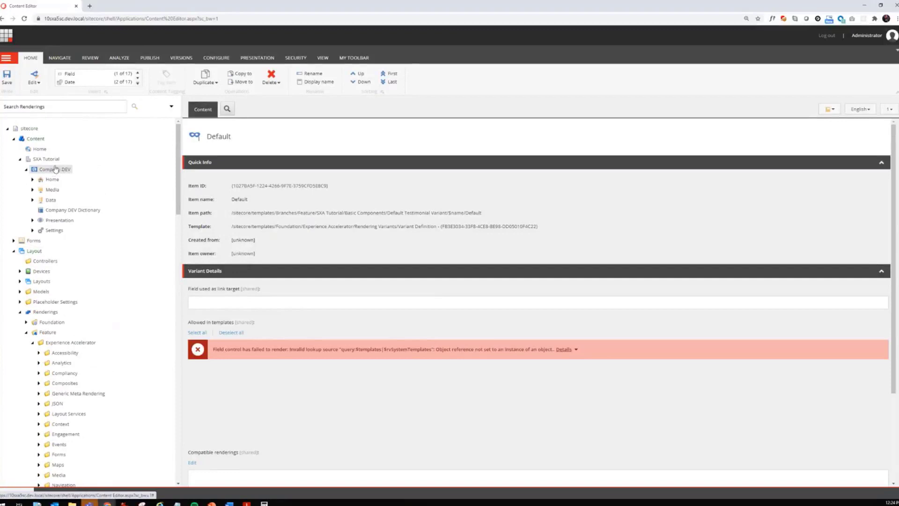
right_click(54, 159)
mouse_move(93, 163)
click(162, 167)
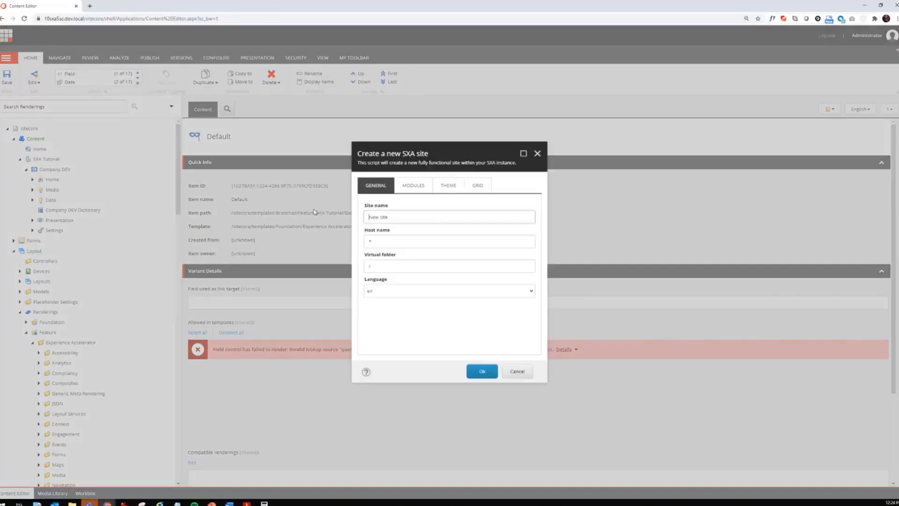
click(412, 186)
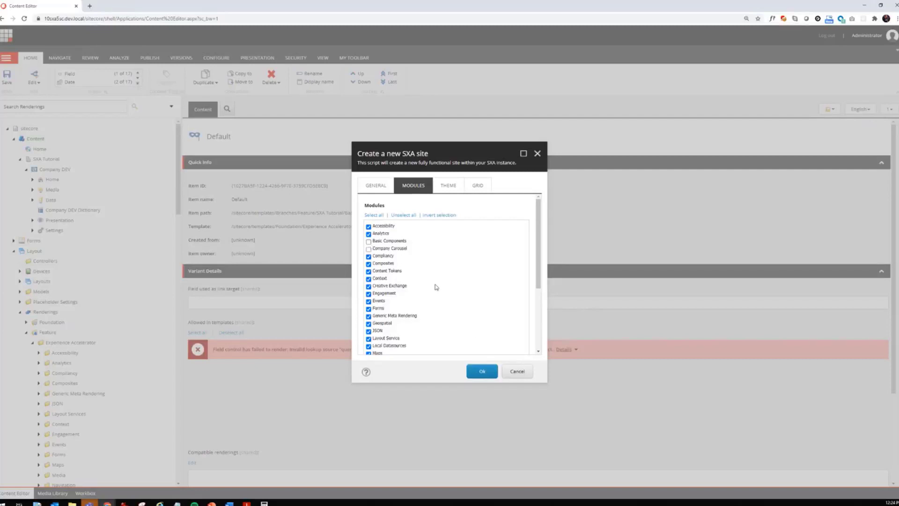
click(518, 372)
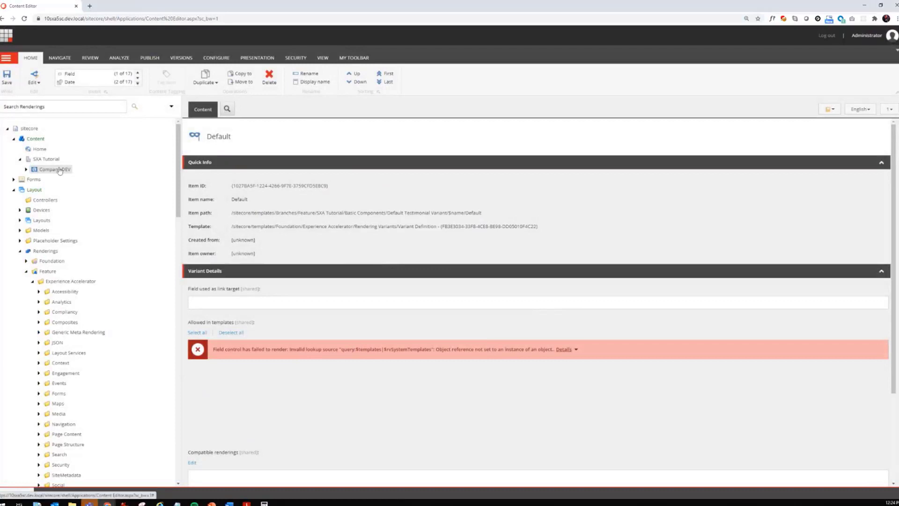
- Check the modules that can be added to the Company DEV site, deselect Search renderings, and cancel adding a module
right_click(58, 169)
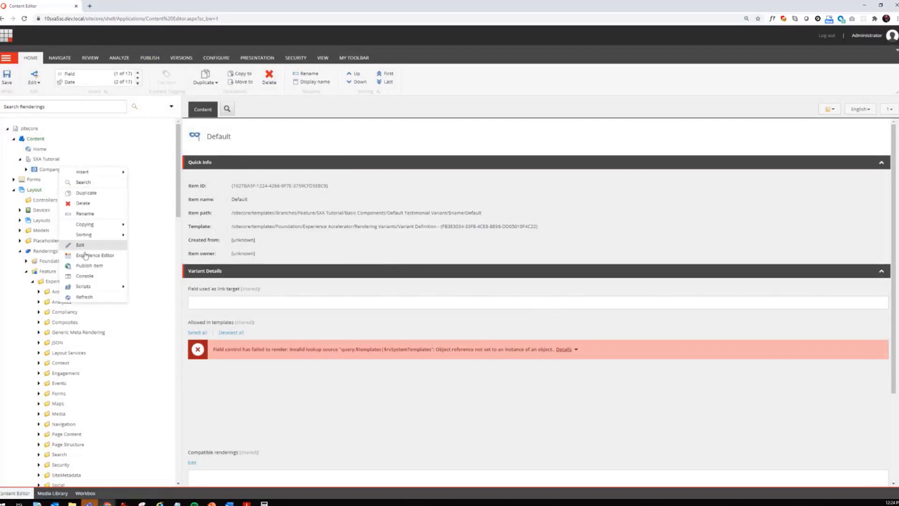
click(91, 287)
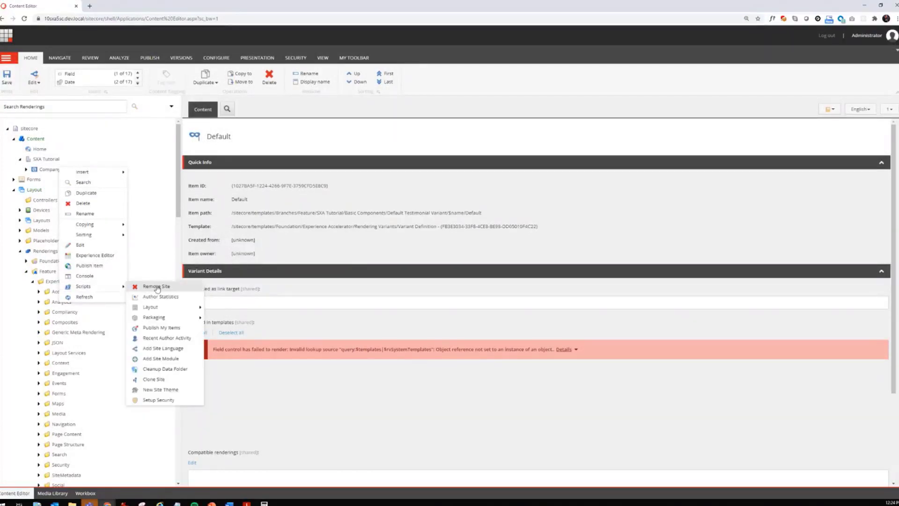
click(174, 359)
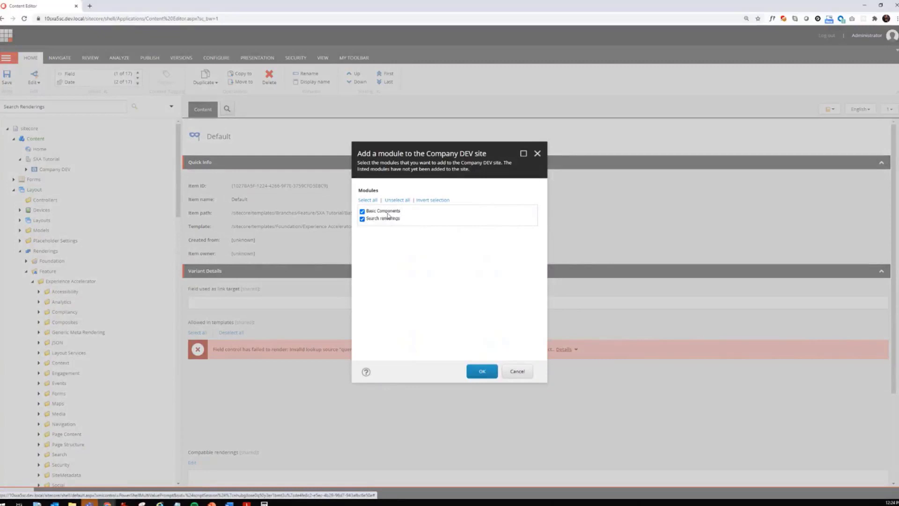
click(362, 218)
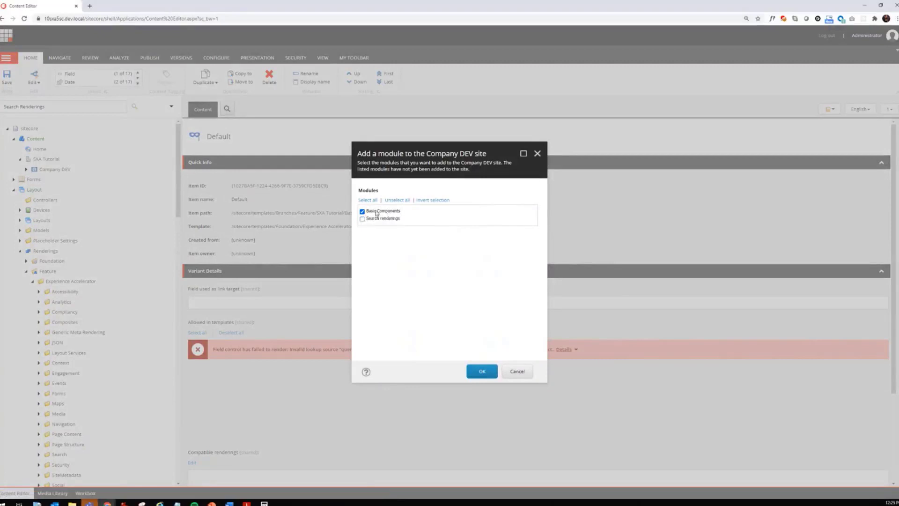
click(518, 373)
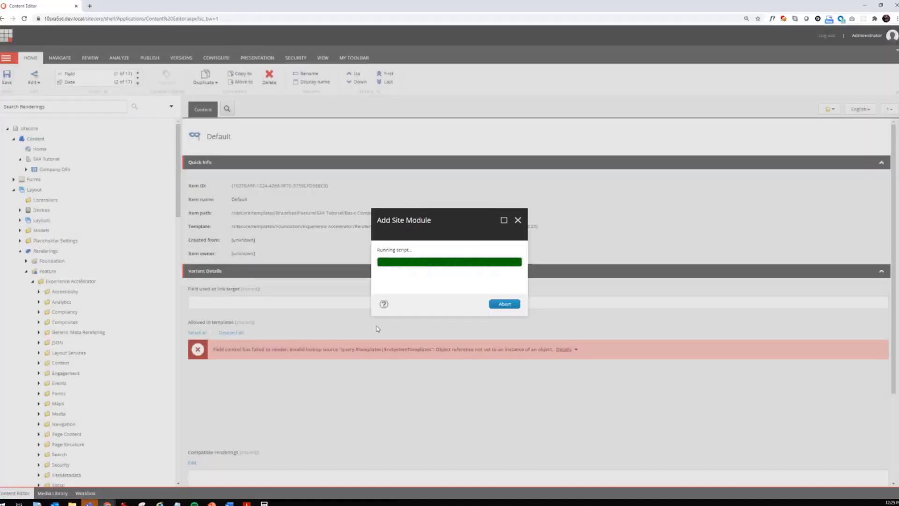
- Install the site module from Basic Components Site Setup on the SXA Tutorial/Company DEV site
scroll(79, 275, down, 5)
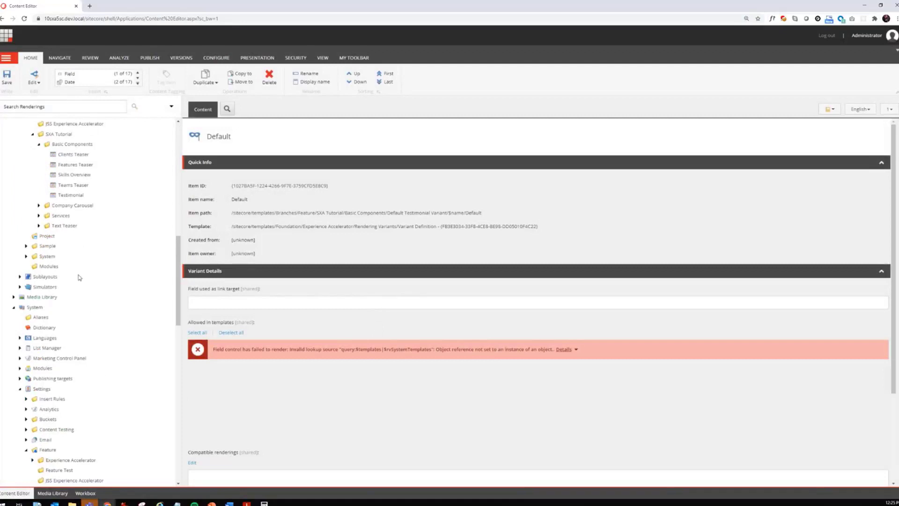
scroll(79, 277, down, 3)
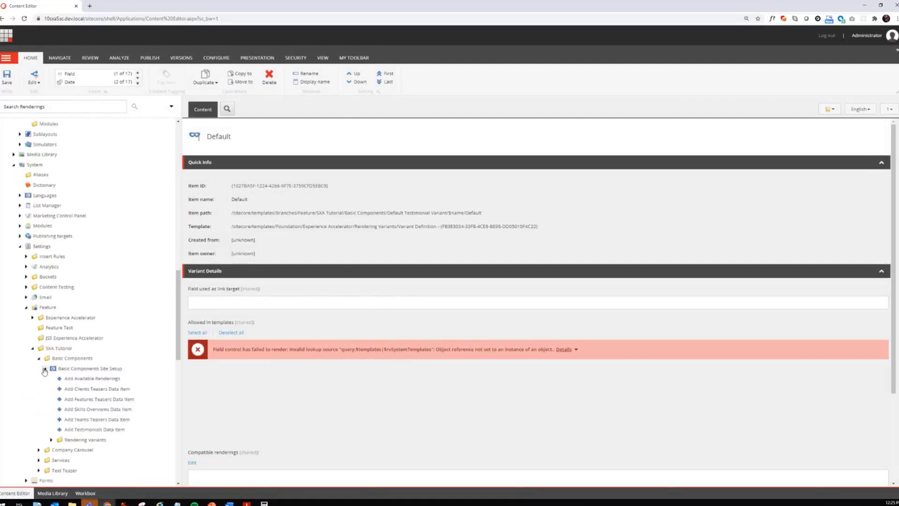
click(44, 368)
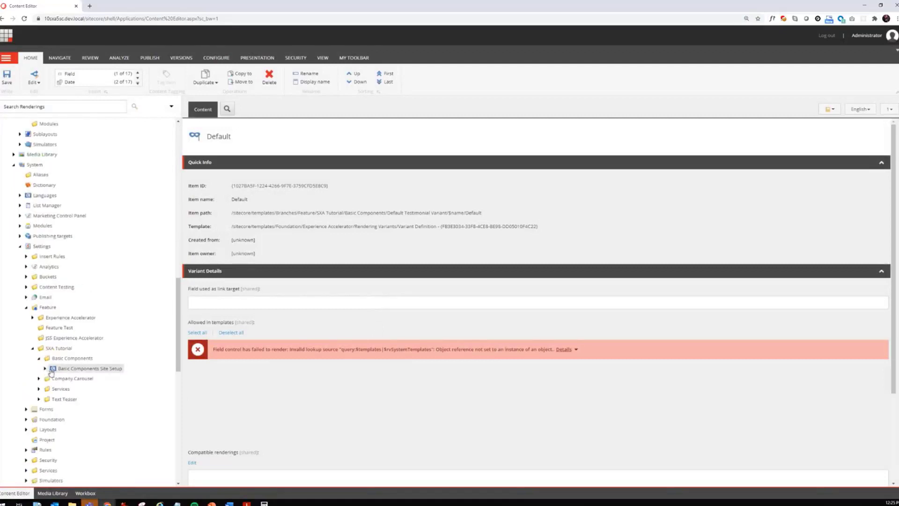
right_click(94, 370)
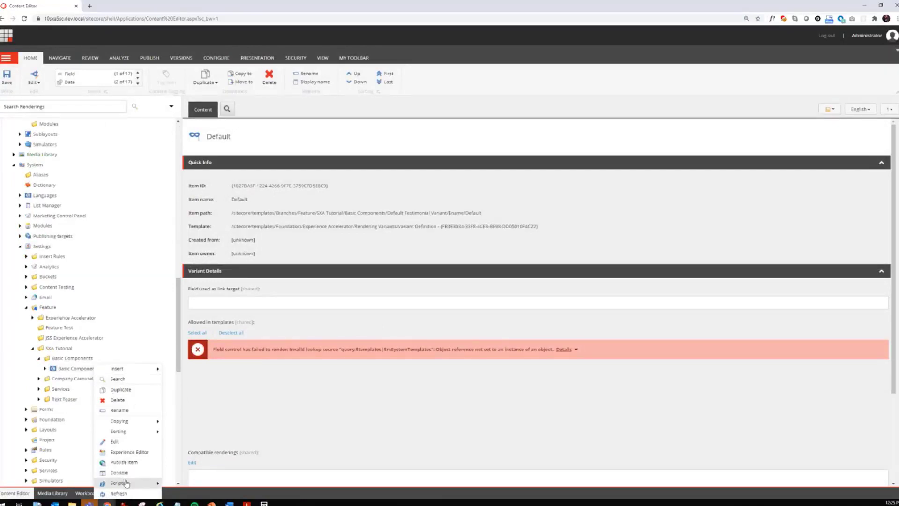
mouse_move(126, 484)
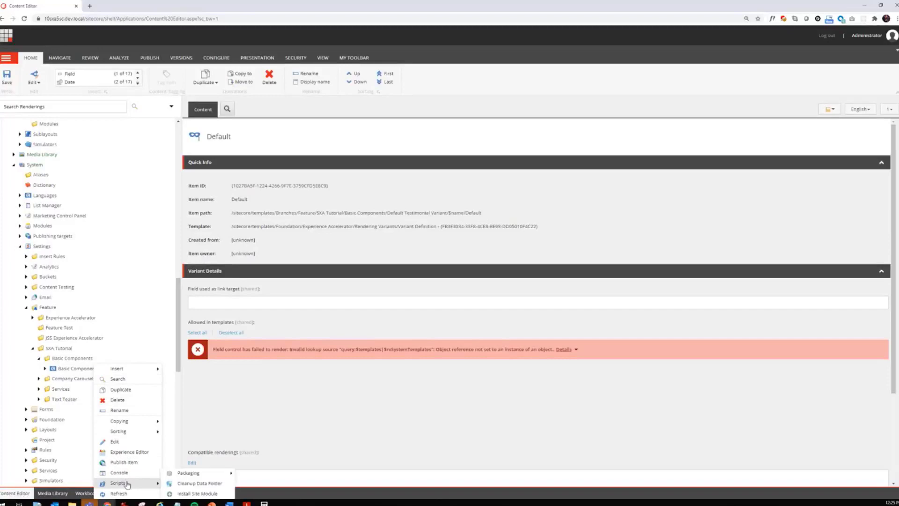
click(197, 494)
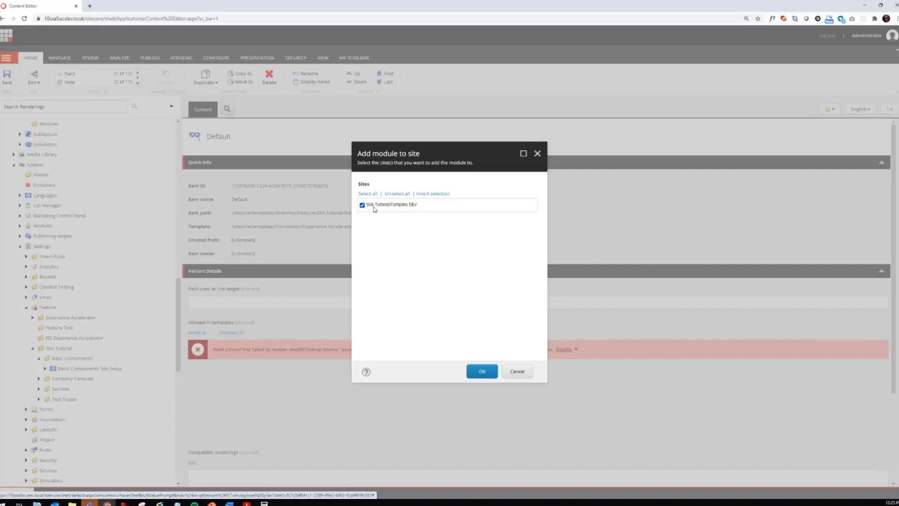
click(481, 371)
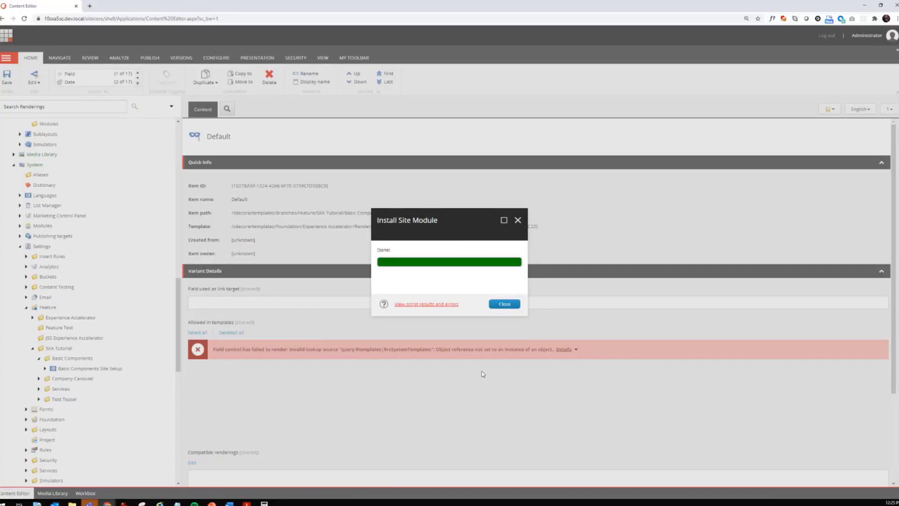
- Review the script results and errors of the site module installation, and close the report
click(429, 305)
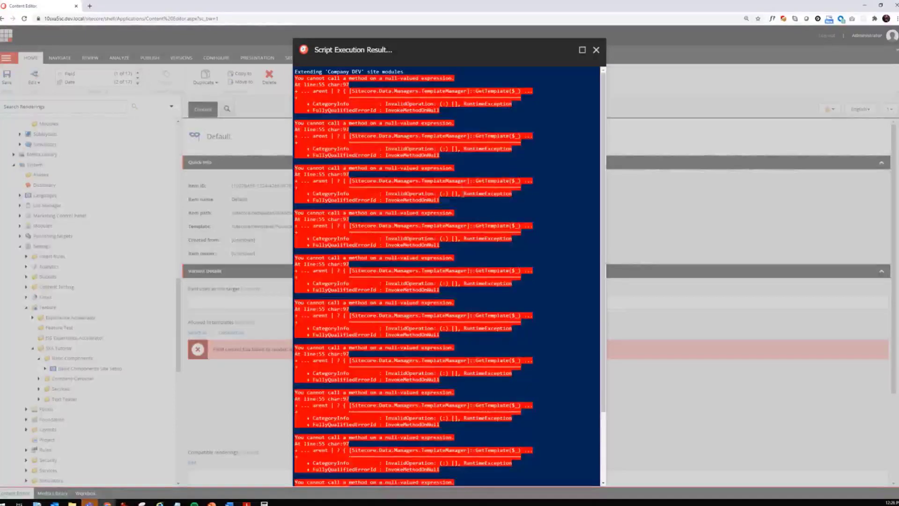
scroll(463, 197, down, 5)
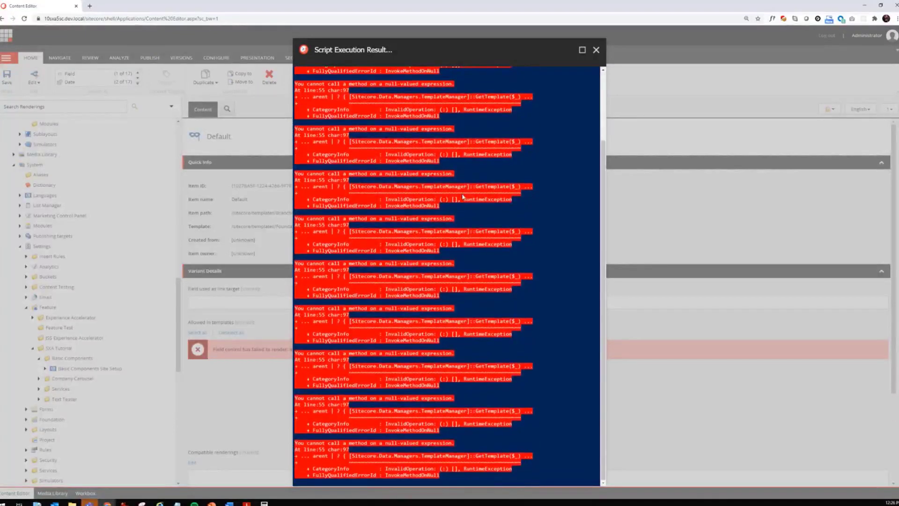
scroll(515, 126, up, 5)
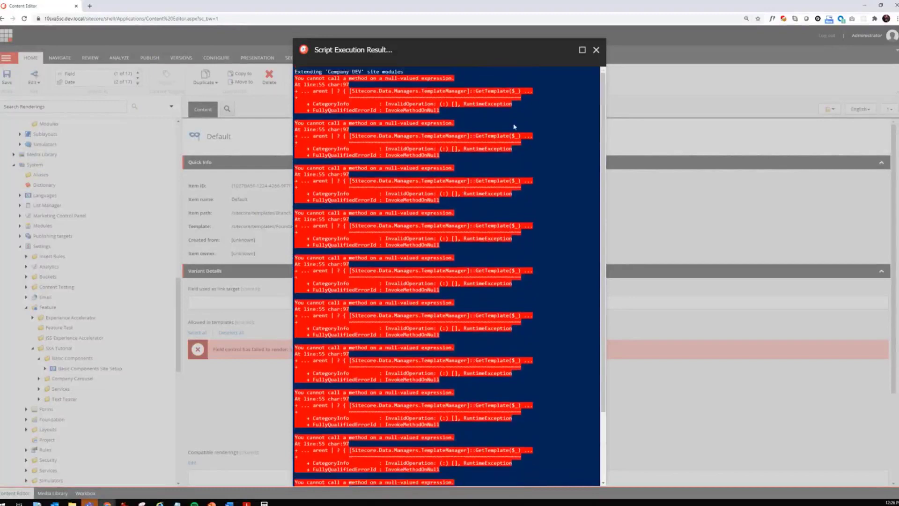
click(596, 50)
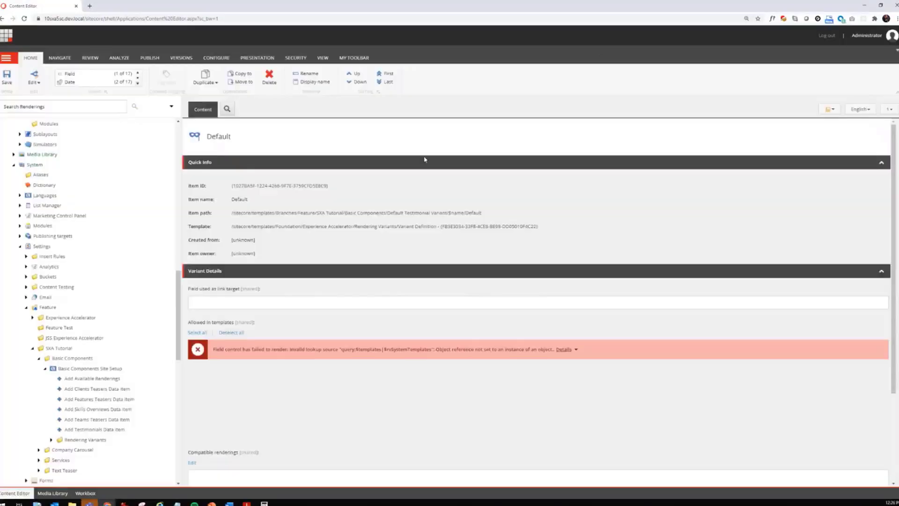
- Inspect the Clients Teaser folder and its insert options under the Data folder of Company DEV
scroll(59, 224, up, 10)
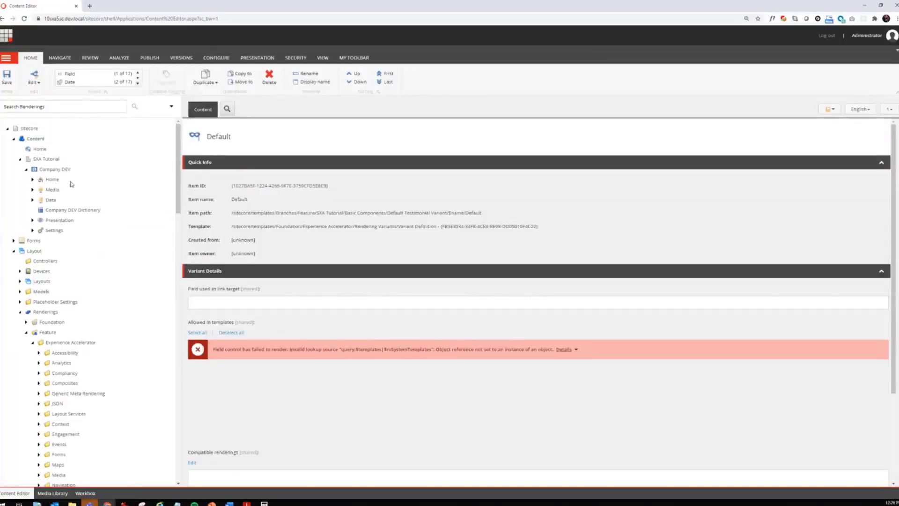
click(31, 201)
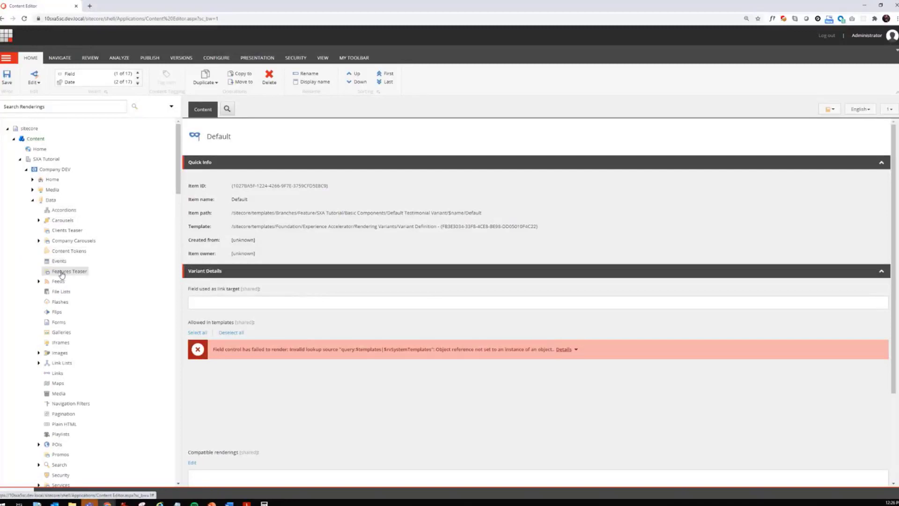
right_click(64, 231)
mouse_move(94, 238)
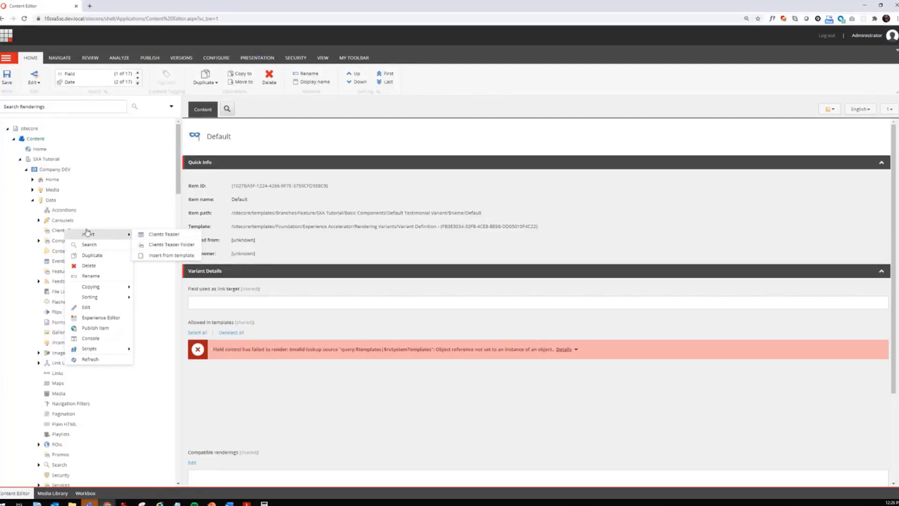
click(60, 232)
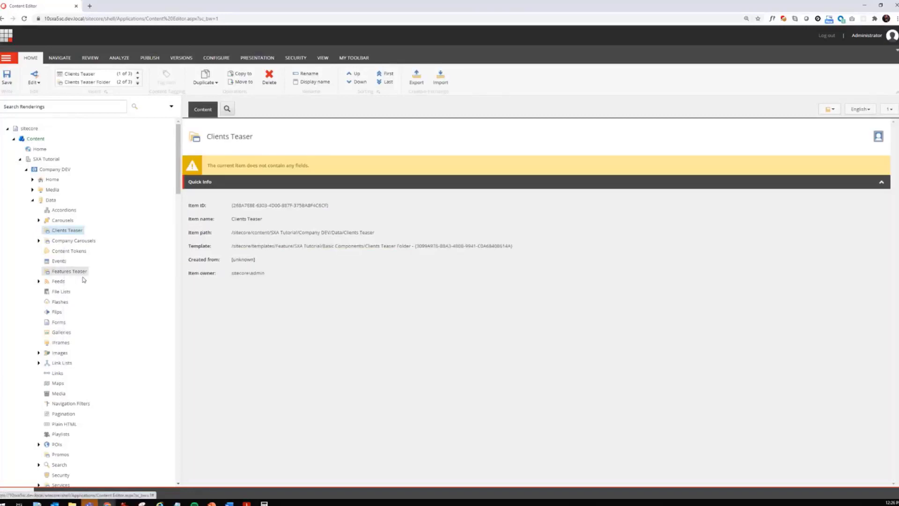
- Inspect the Skills Overview folder and the insert options of the Teams Teaser and Testimonial folders, and collapse the Data folder
scroll(88, 298, down, 1)
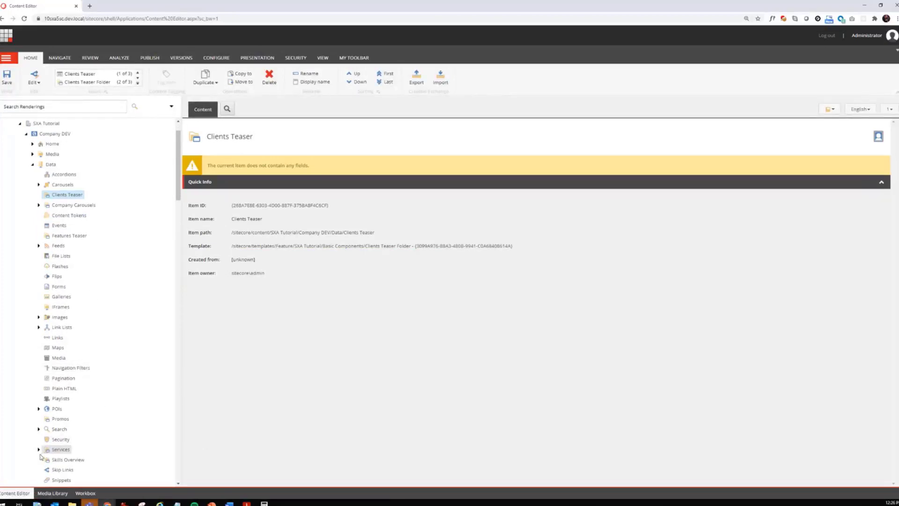
click(84, 459)
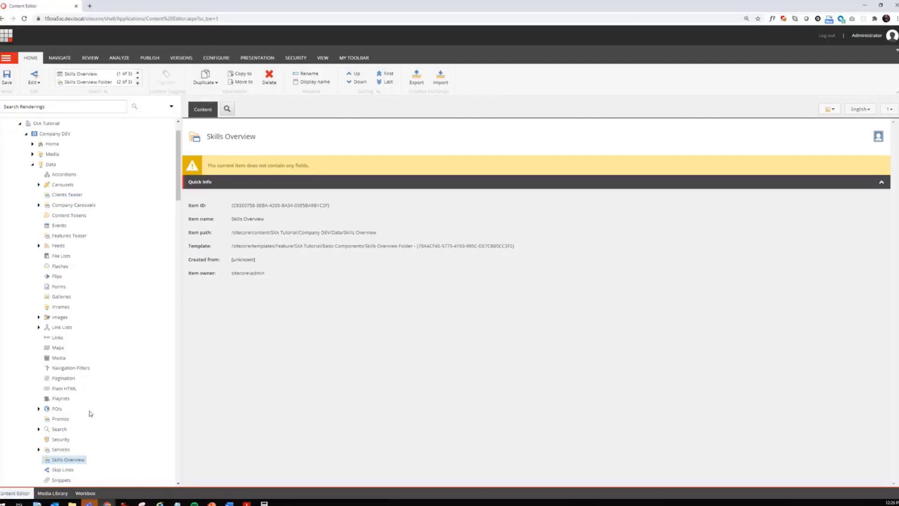
scroll(91, 415, down, 2)
right_click(73, 440)
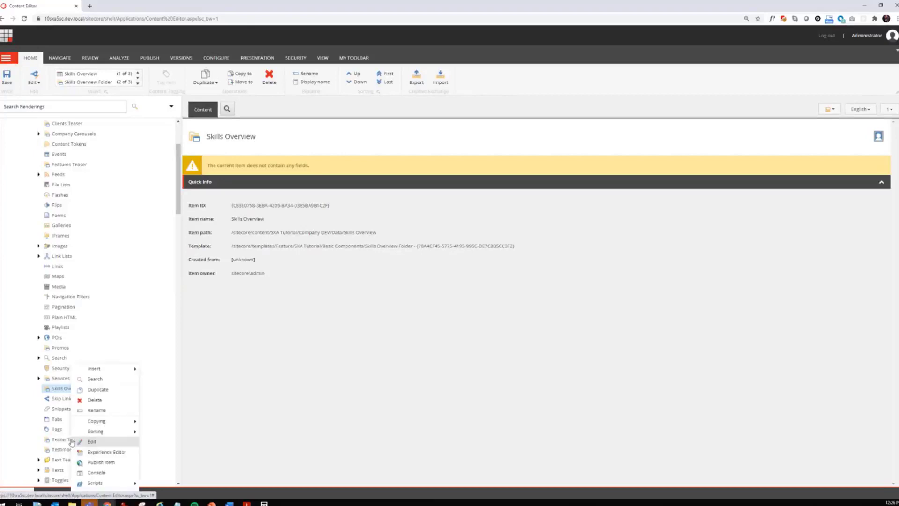
mouse_move(108, 367)
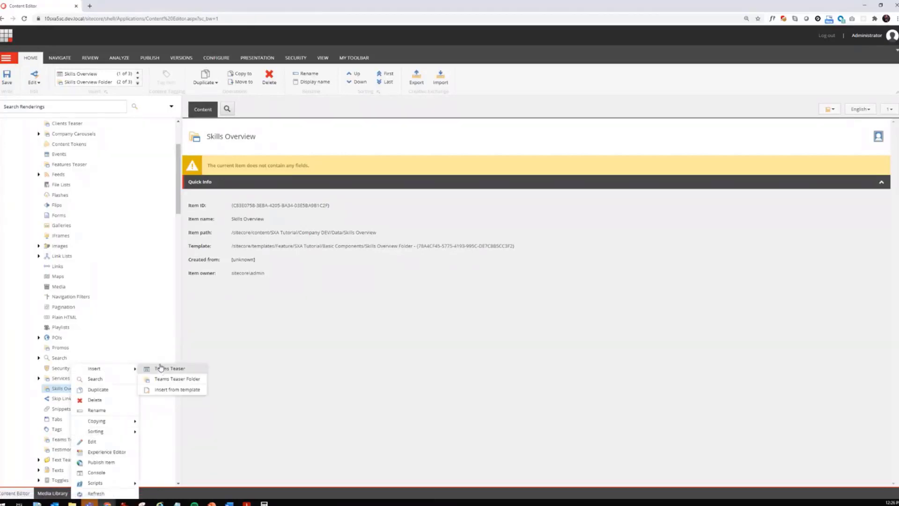
click(61, 450)
right_click(68, 450)
mouse_move(108, 368)
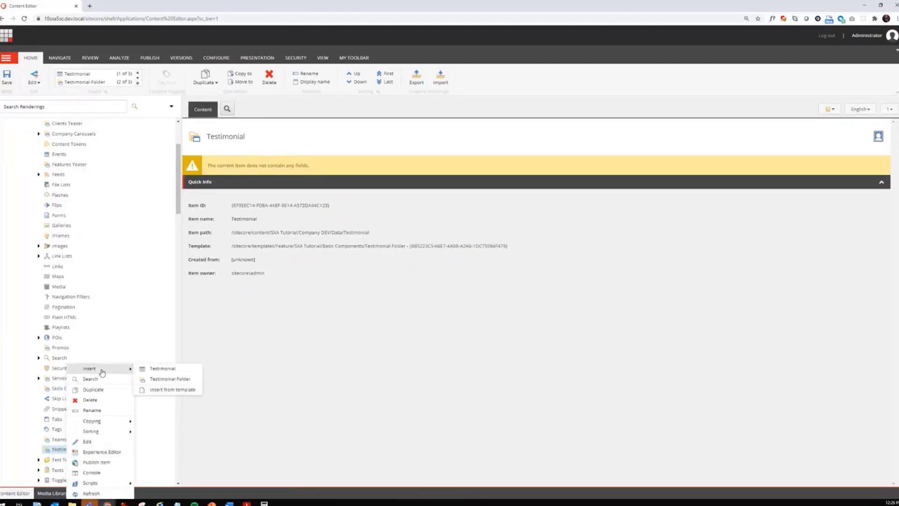
scroll(74, 318, up, 3)
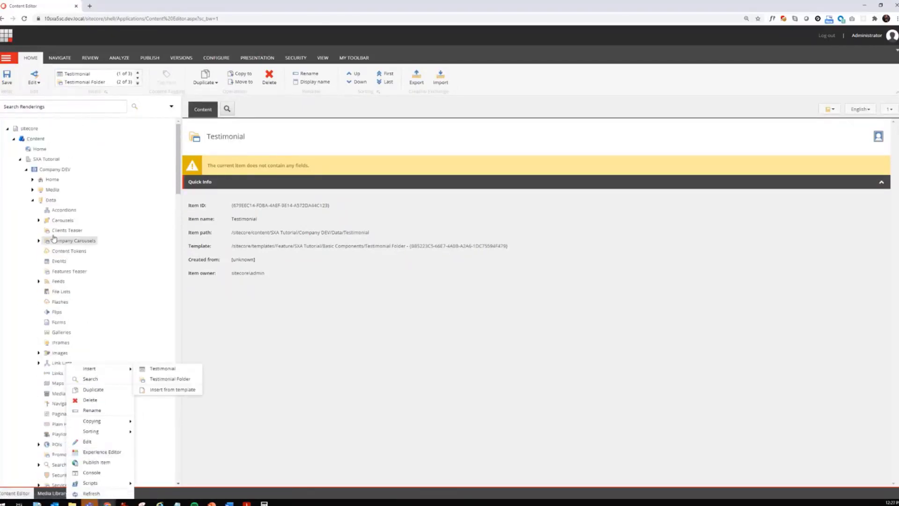
click(33, 201)
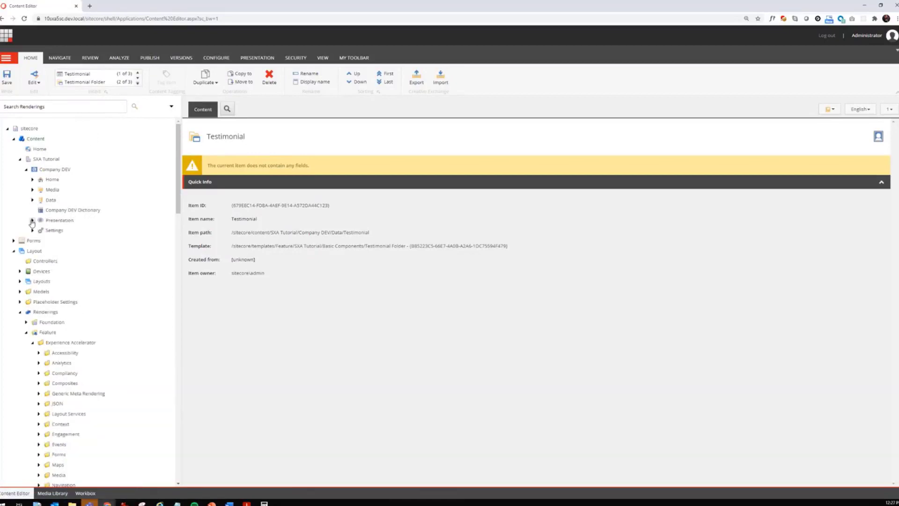
- Check which renderings are listed in Basic Components under the Available Renderings of Company DEV's Presentation
click(32, 220)
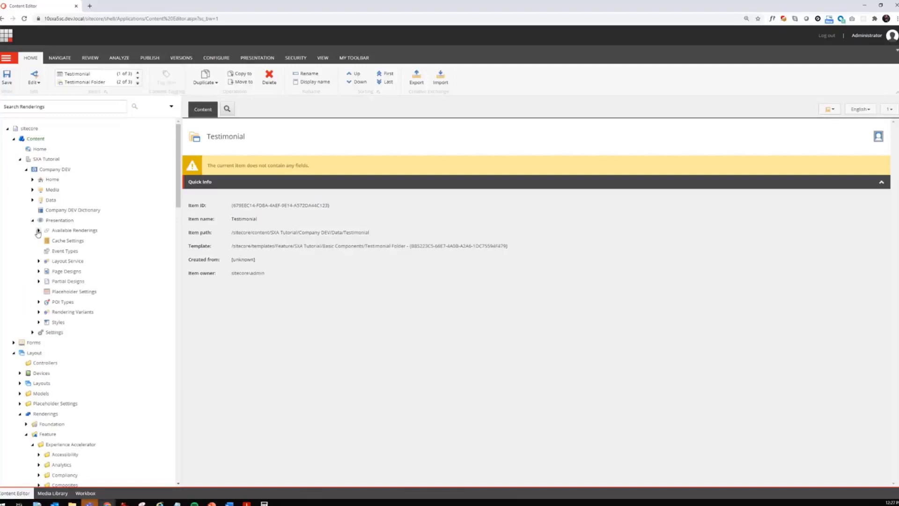
click(38, 231)
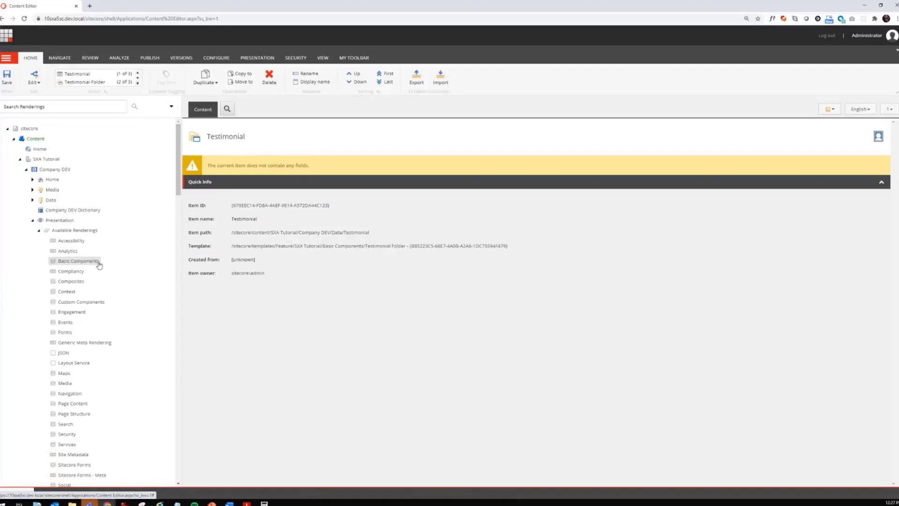
click(85, 263)
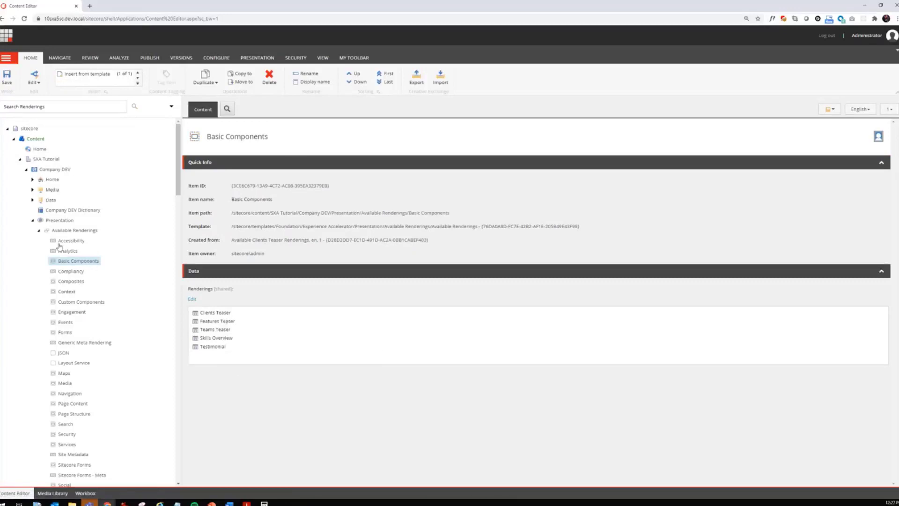
click(39, 231)
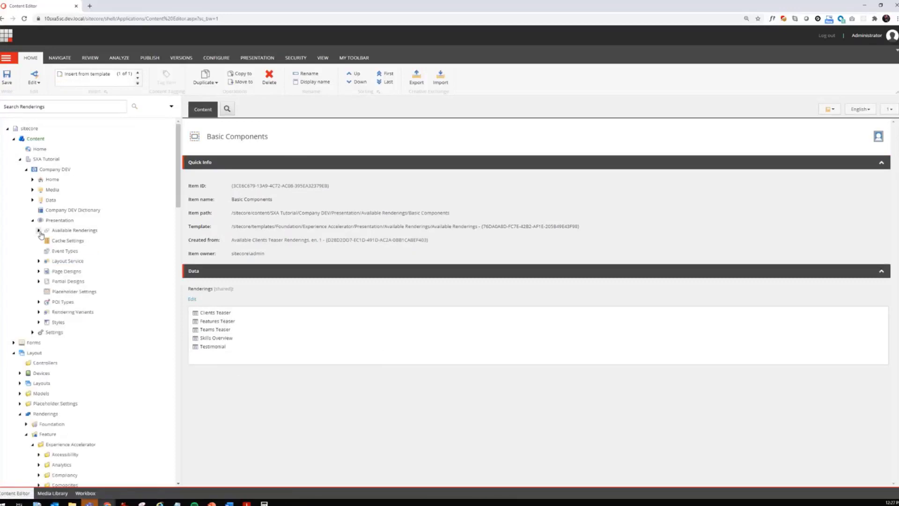
- Check the variants under Clients Teaser and Features Teaser in Company DEV's Rendering Variants, collapsing each one again
click(38, 312)
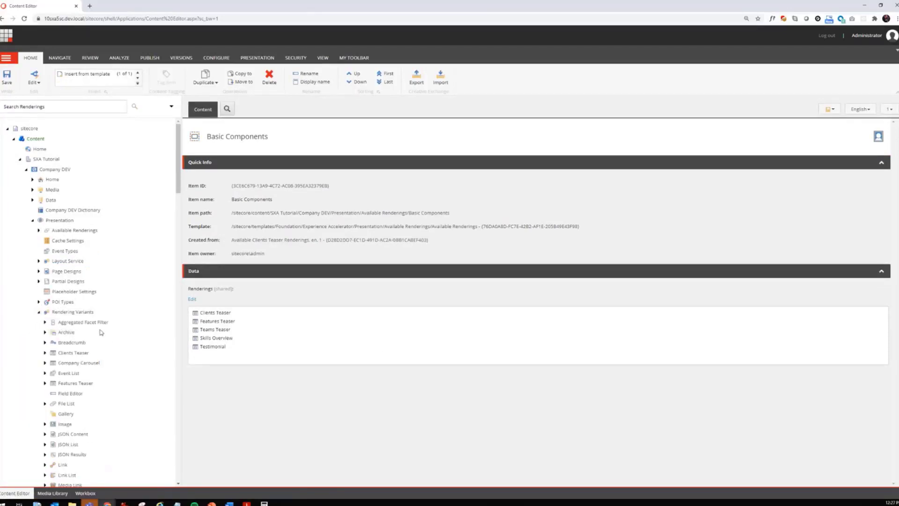
click(45, 353)
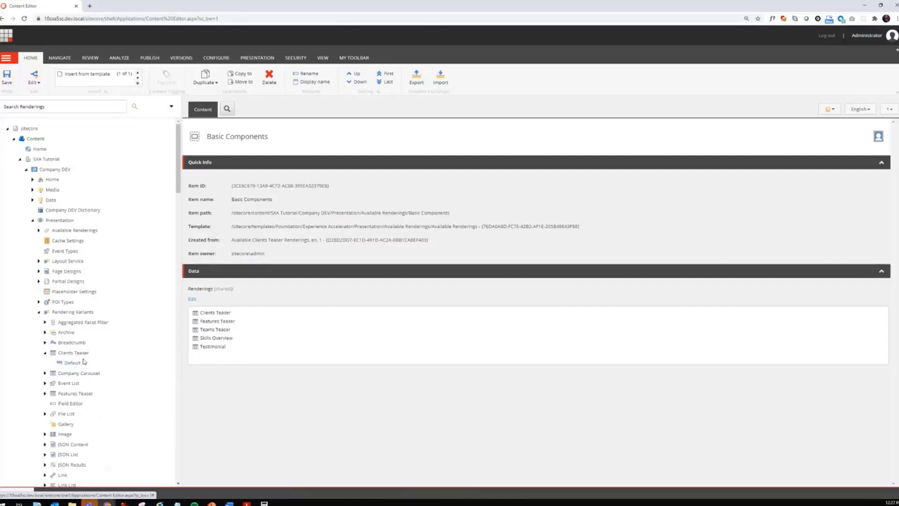
click(45, 354)
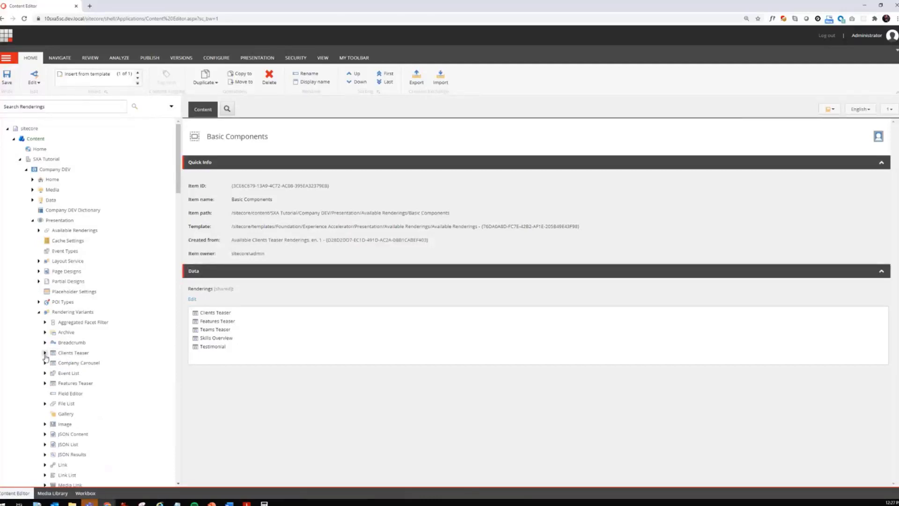
click(45, 383)
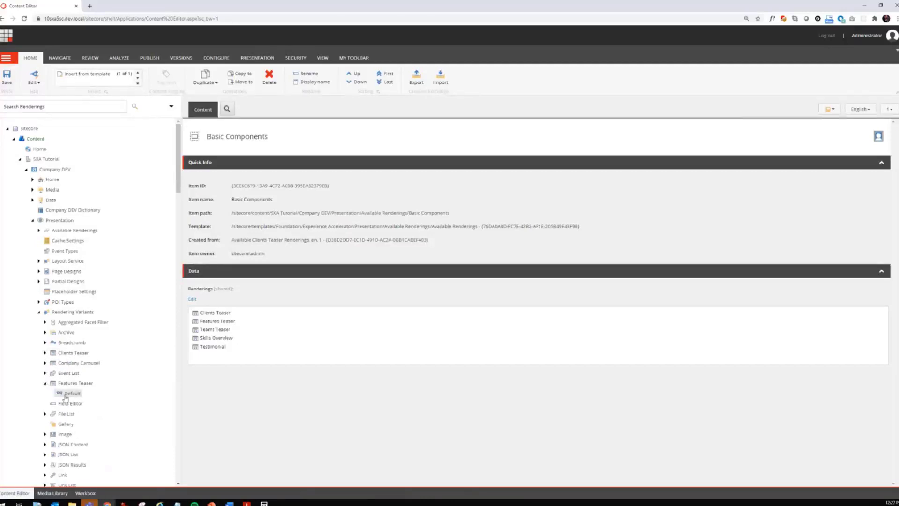
click(45, 383)
- Check the variants under Skills Overview, Teams Teaser and Testimonial in the Rendering Variants, and collapse all three
scroll(75, 374, down, 3)
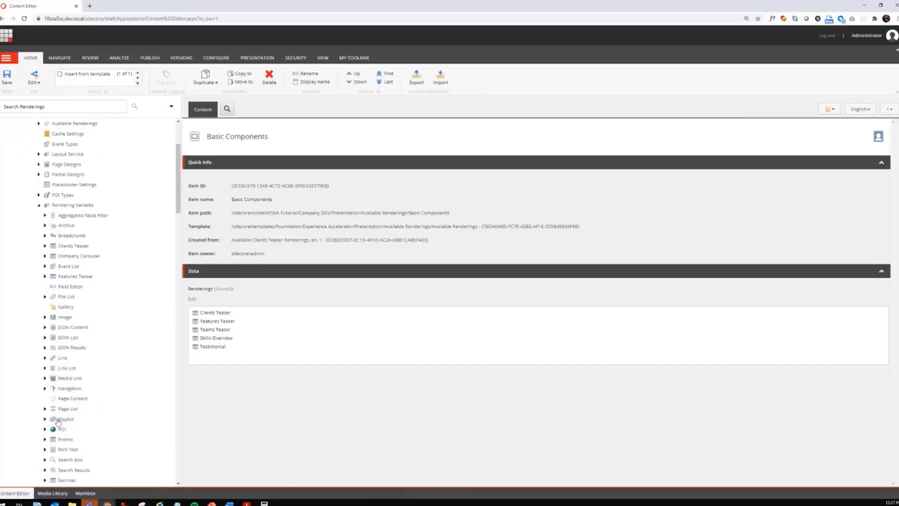
scroll(59, 448, down, 1)
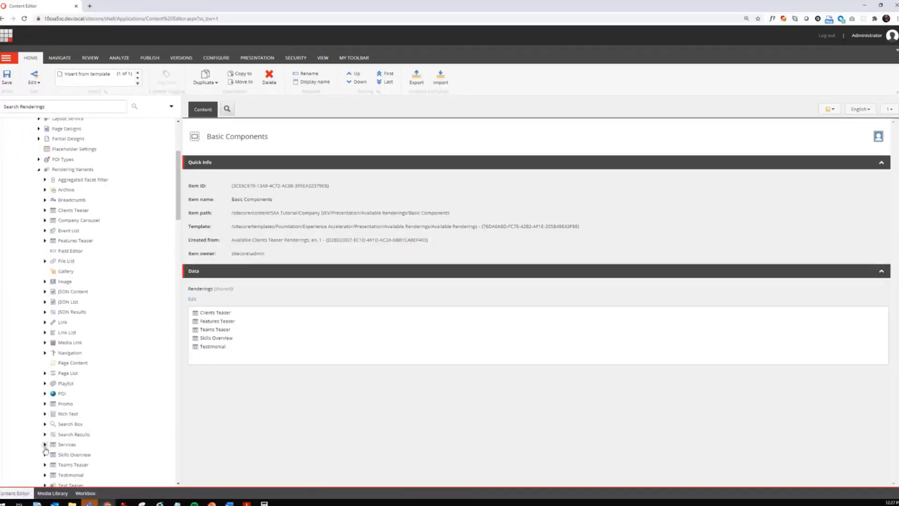
click(45, 454)
scroll(45, 452, down, 1)
click(45, 439)
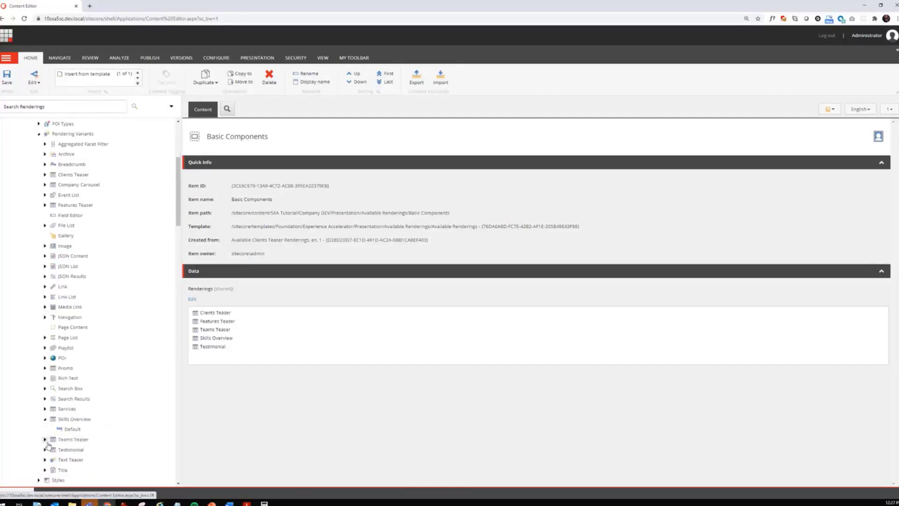
click(45, 459)
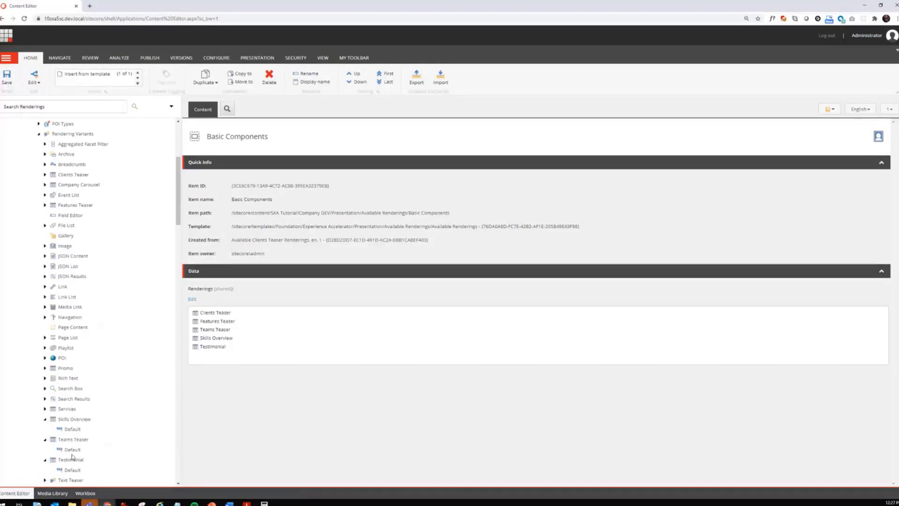
click(45, 418)
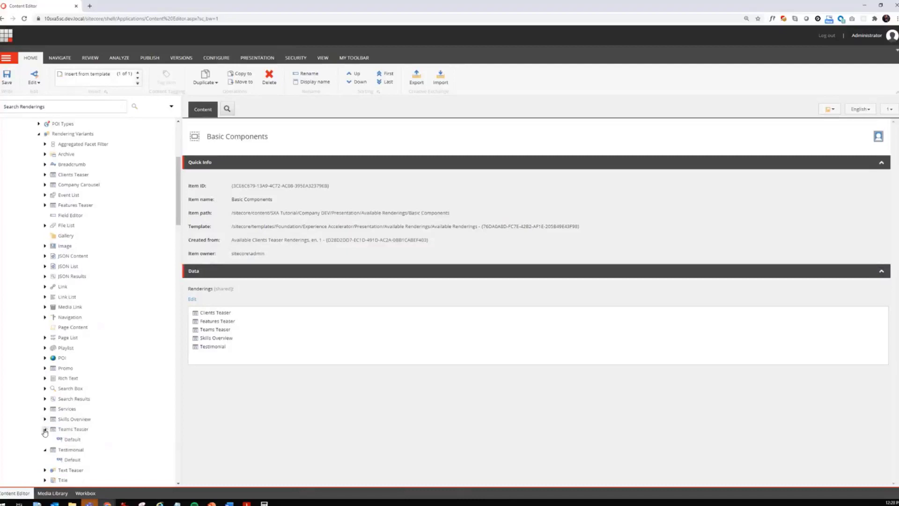
click(45, 428)
click(45, 439)
scroll(87, 423, up, 5)
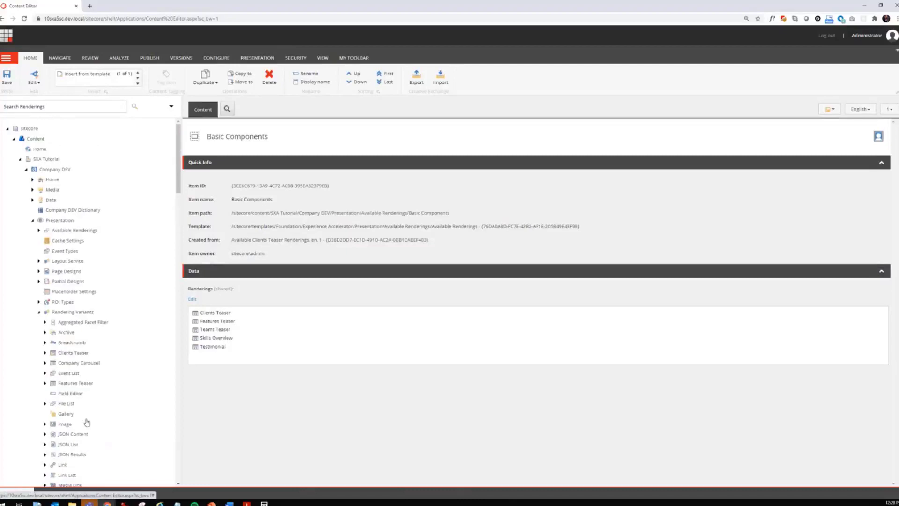